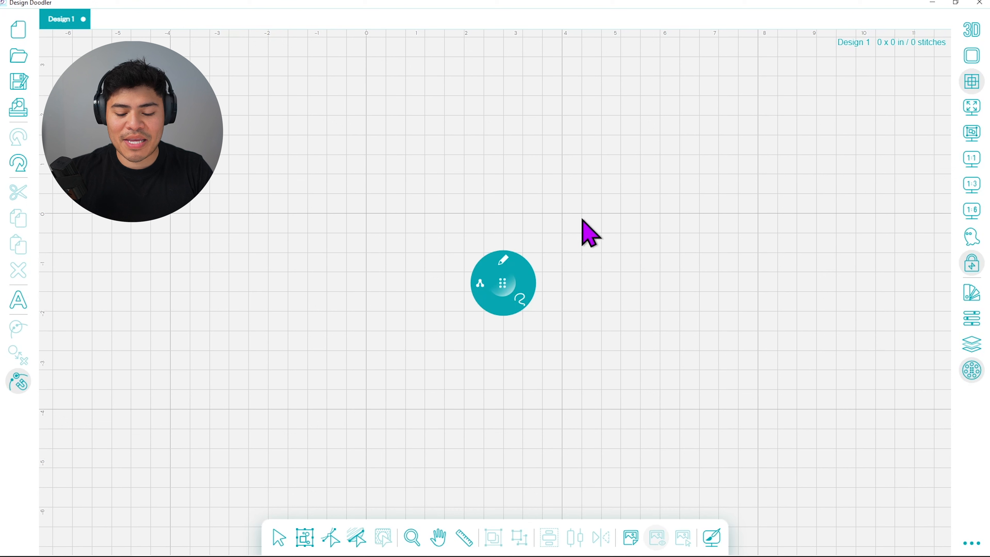
- Draw two freehand lines on the empty canvas: a small zigzag about 1.5 in wide and a large looping scribble around it
drag(502, 288, 500, 289)
mouse_move(557, 221)
mouse_down()
mouse_move(628, 219)
mouse_move(628, 237)
mouse_up()
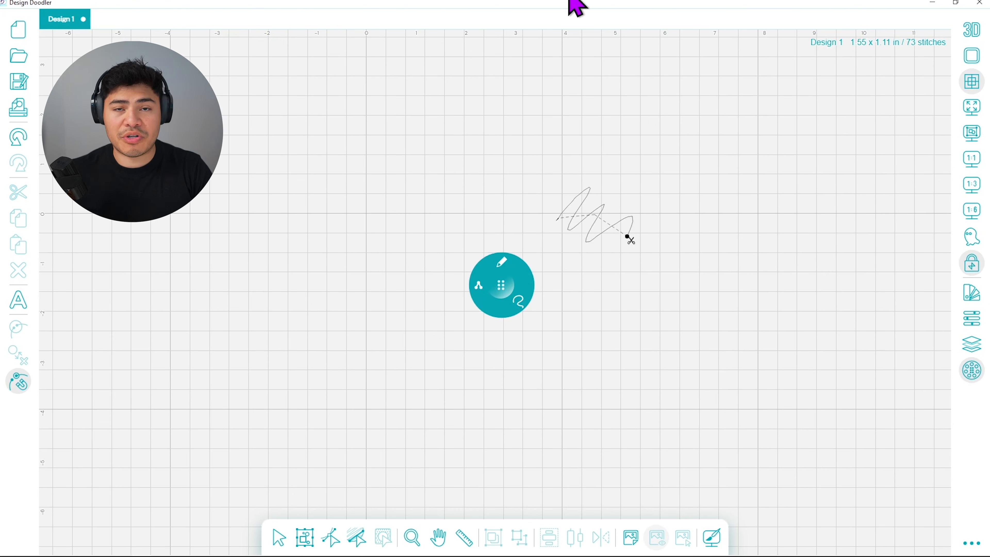
mouse_move(383, 178)
mouse_down()
mouse_move(528, 154)
mouse_move(528, 189)
mouse_move(650, 110)
mouse_move(452, 128)
mouse_move(608, 301)
mouse_move(697, 202)
mouse_move(702, 238)
mouse_move(649, 292)
mouse_move(742, 182)
mouse_move(763, 250)
mouse_move(749, 245)
mouse_move(775, 208)
mouse_up()
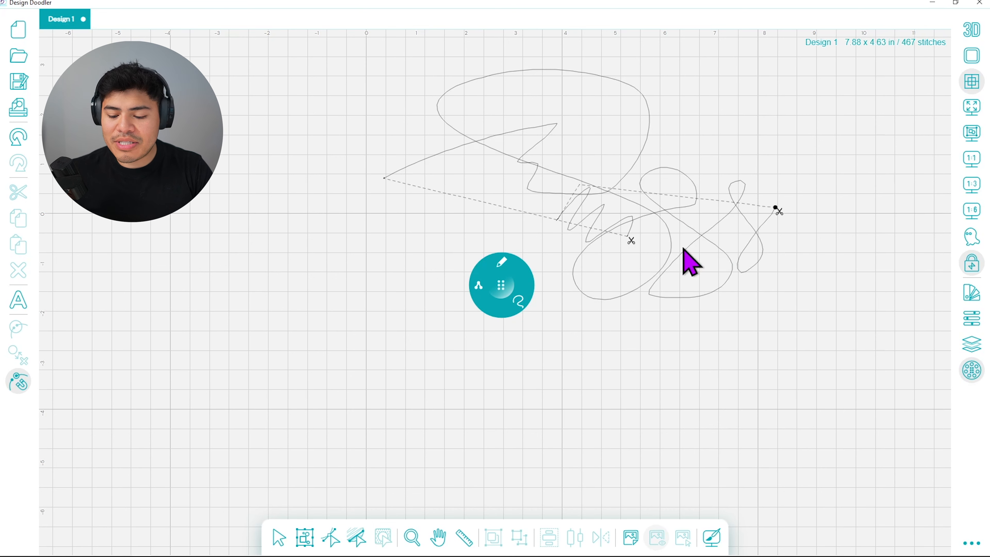
- Switch the drawing shape to Square and draw a square about 2.8 in wide beside the scribble
click(519, 306)
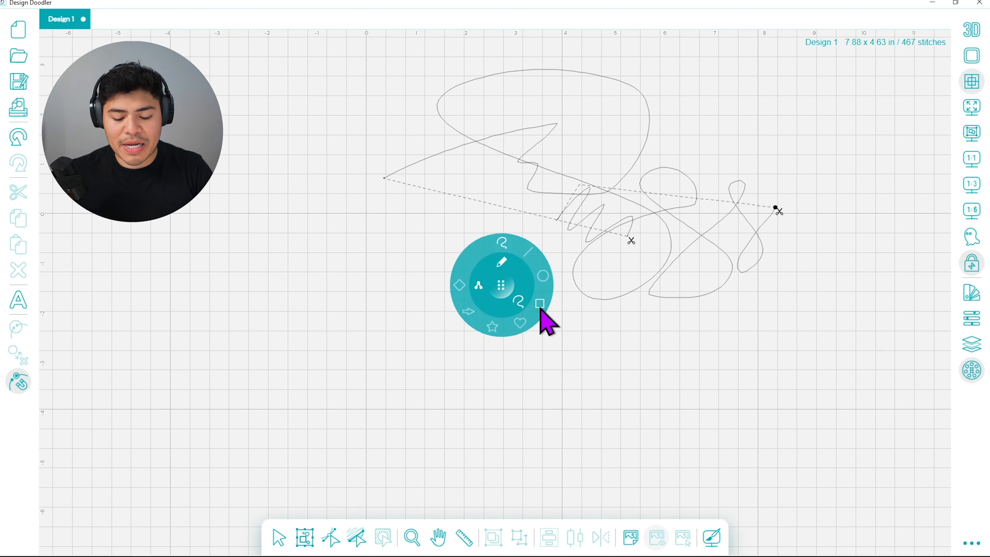
click(539, 307)
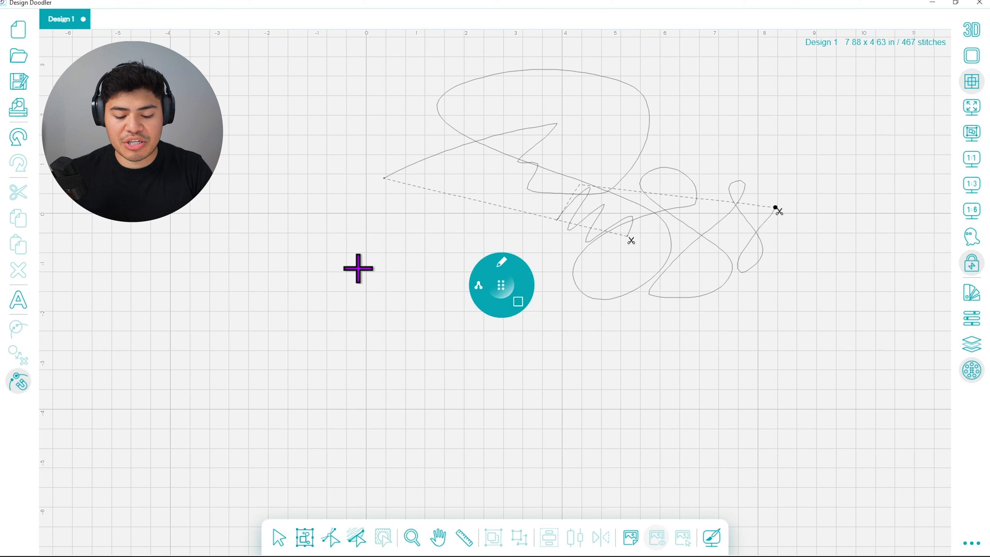
drag(312, 272, 450, 273)
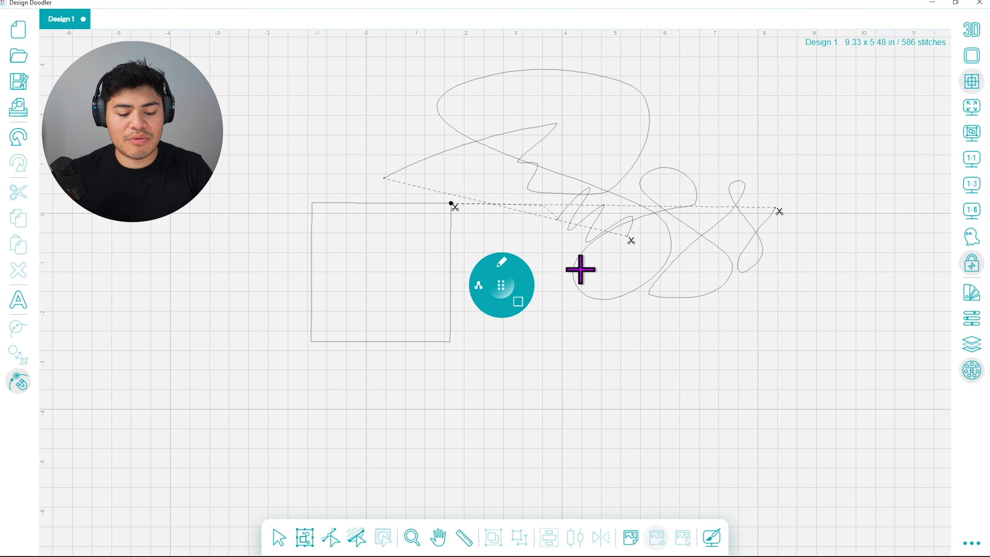
- Undo the square and both freehand lines to empty the design
click(18, 137)
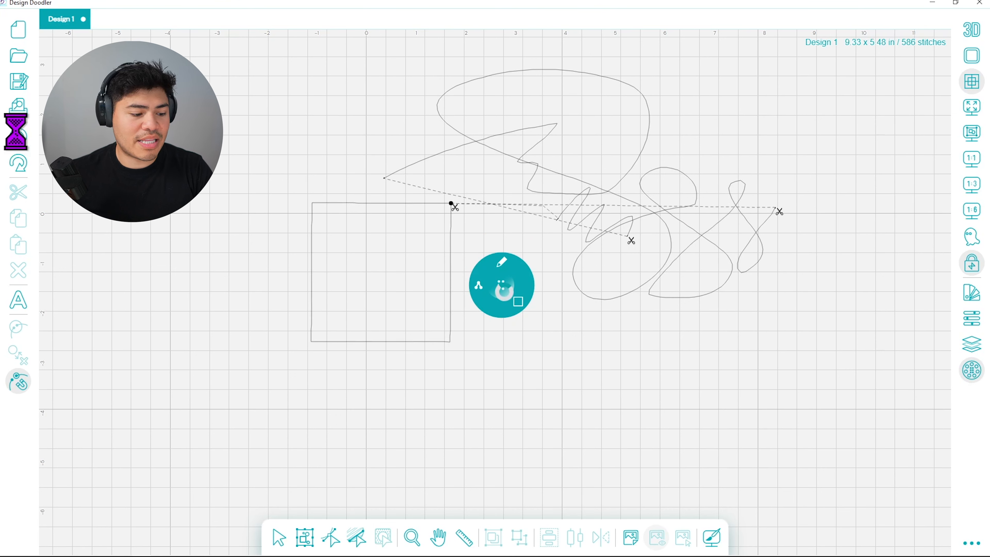
click(18, 136)
click(18, 137)
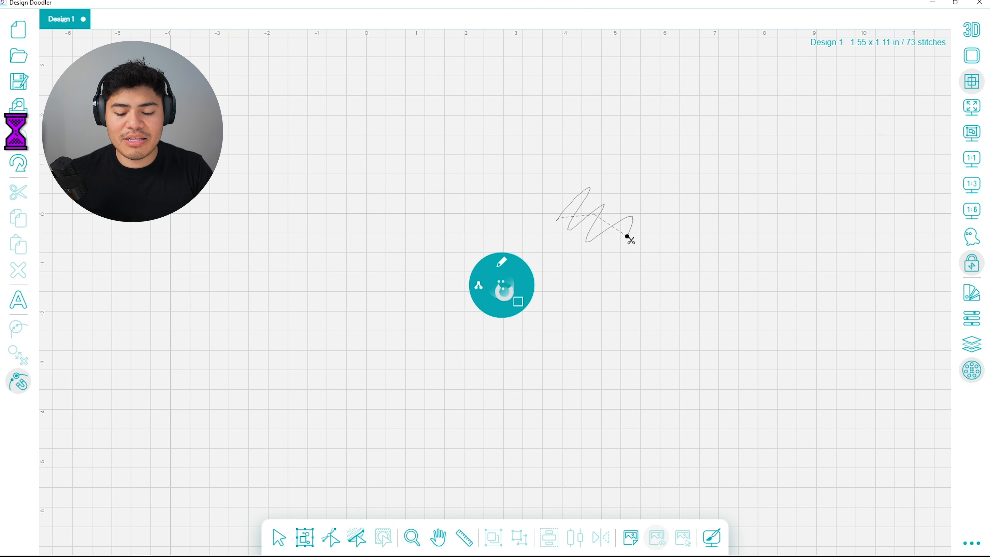
click(501, 262)
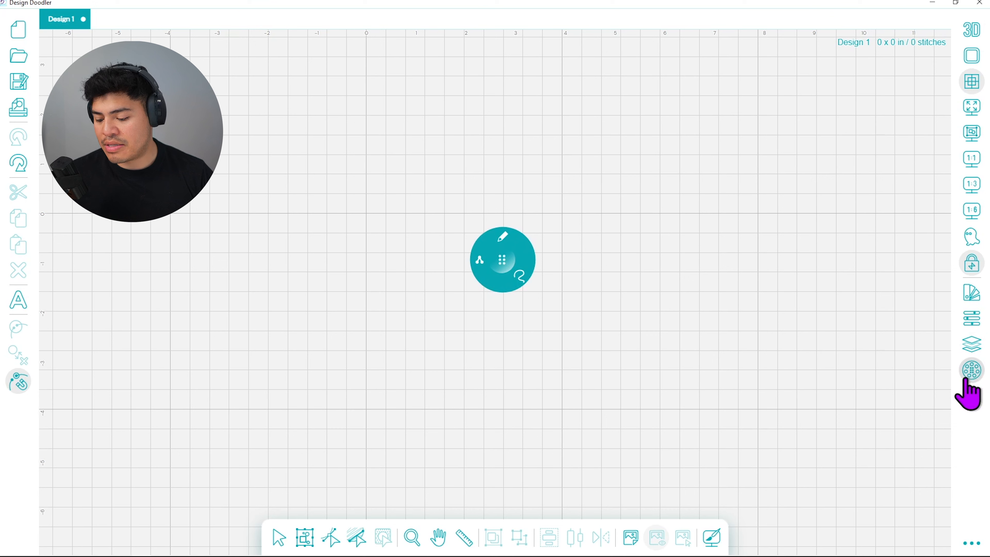
- Toggle the drawing tool wheel off and on repeatedly, leaving it shown
click(973, 373)
click(973, 370)
click(974, 371)
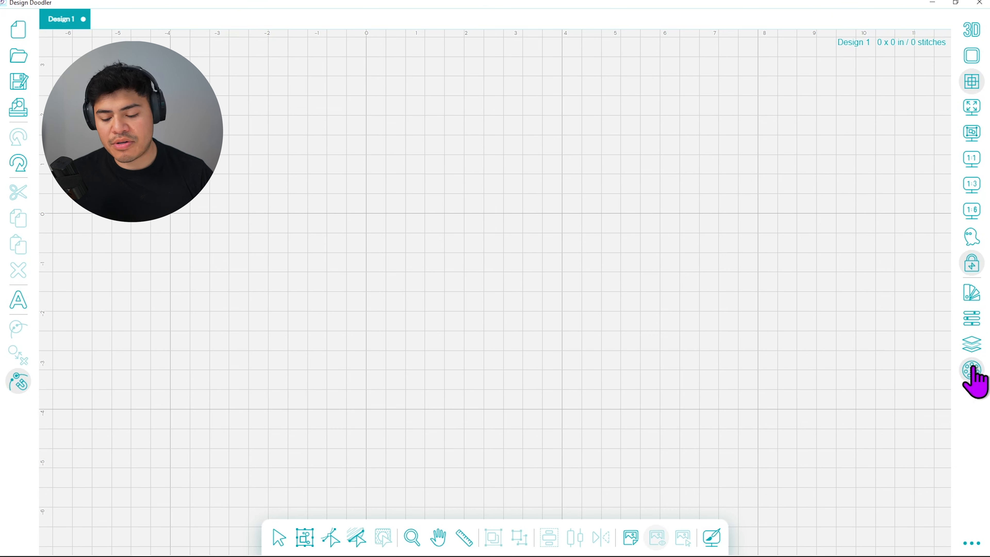
click(975, 370)
click(976, 371)
click(976, 372)
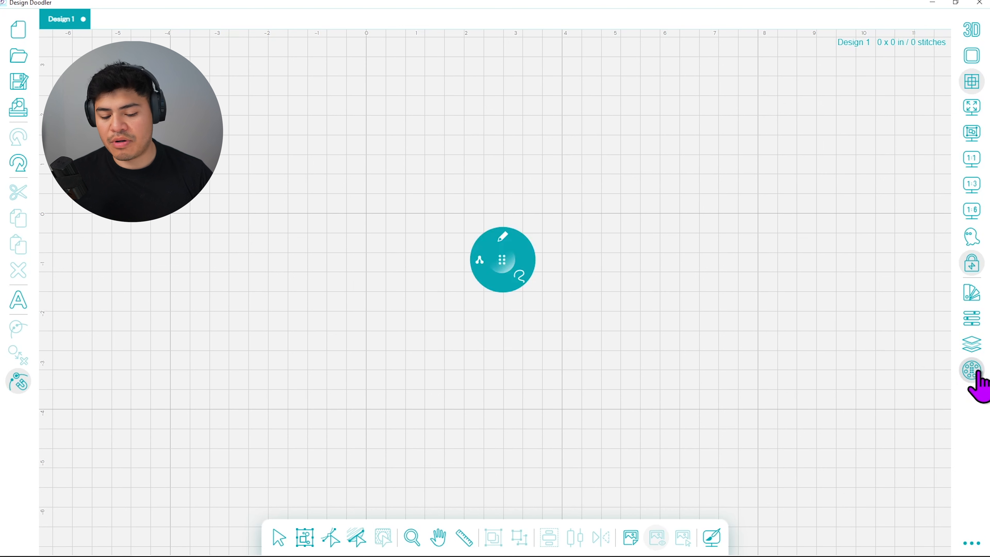
click(976, 373)
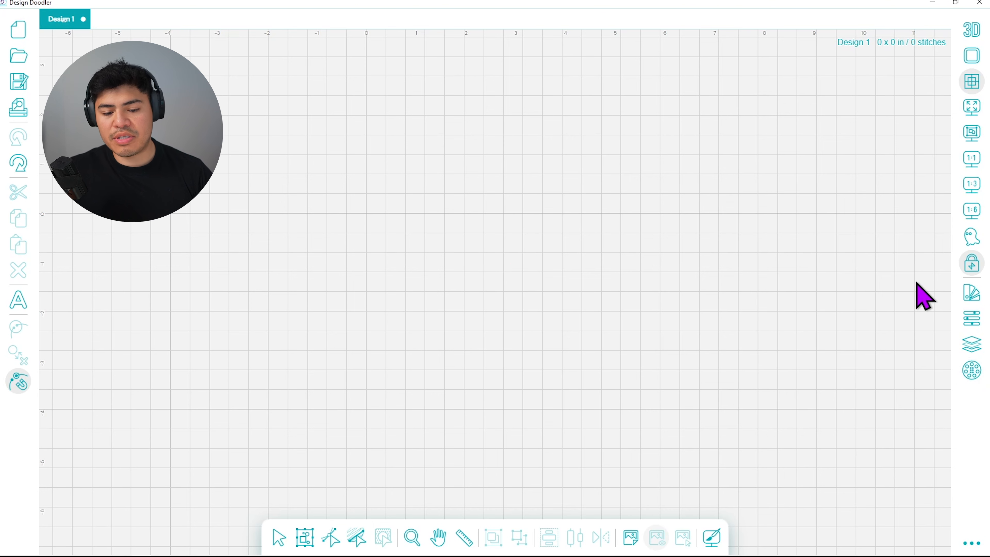
click(972, 371)
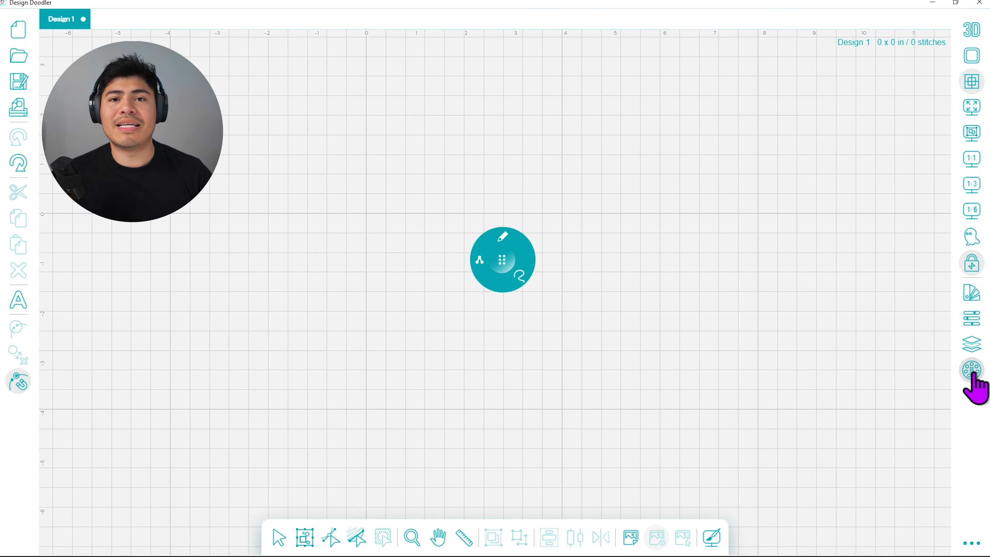
- Choose the Steil brush at its largest size and draw a curved freehand stroke about 2.5 in wide
drag(511, 255, 523, 292)
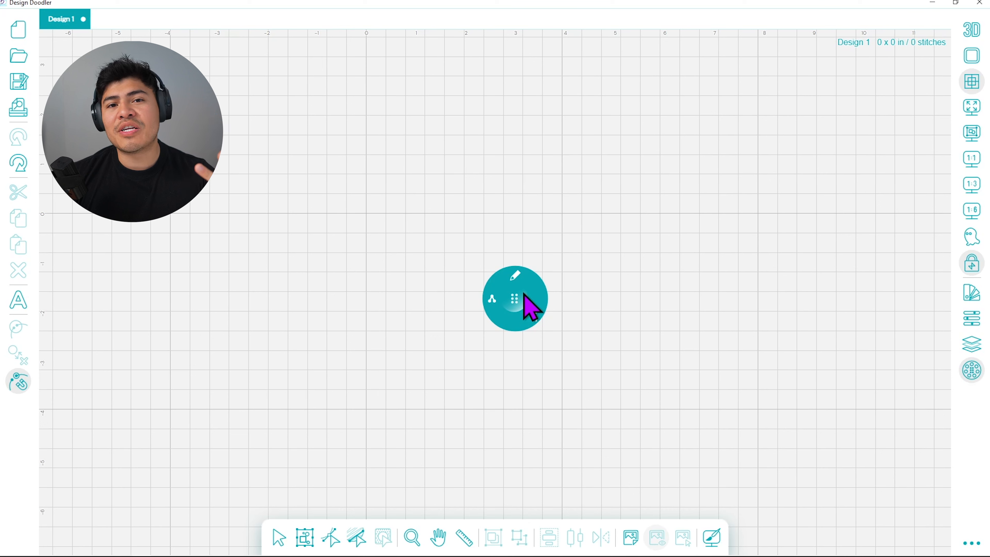
drag(523, 295, 537, 244)
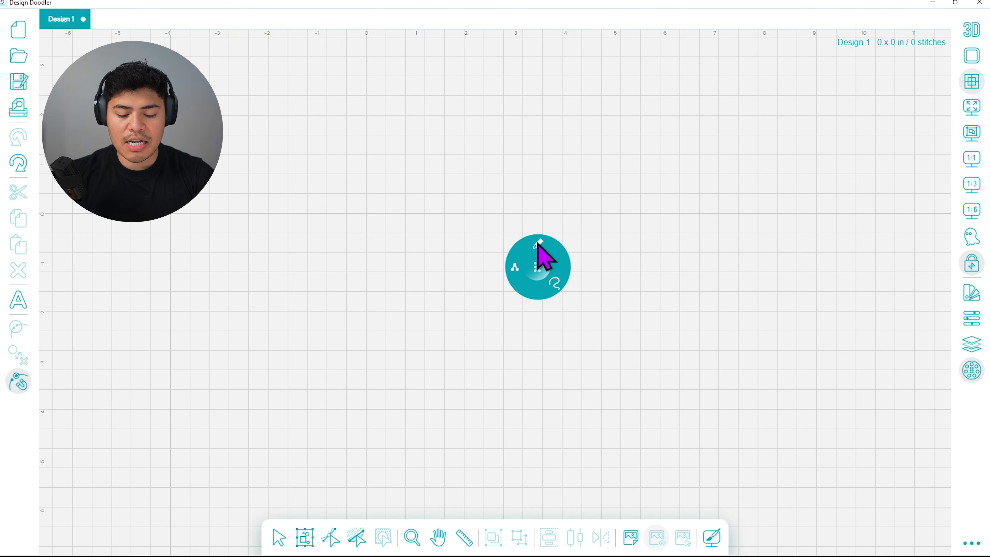
click(539, 242)
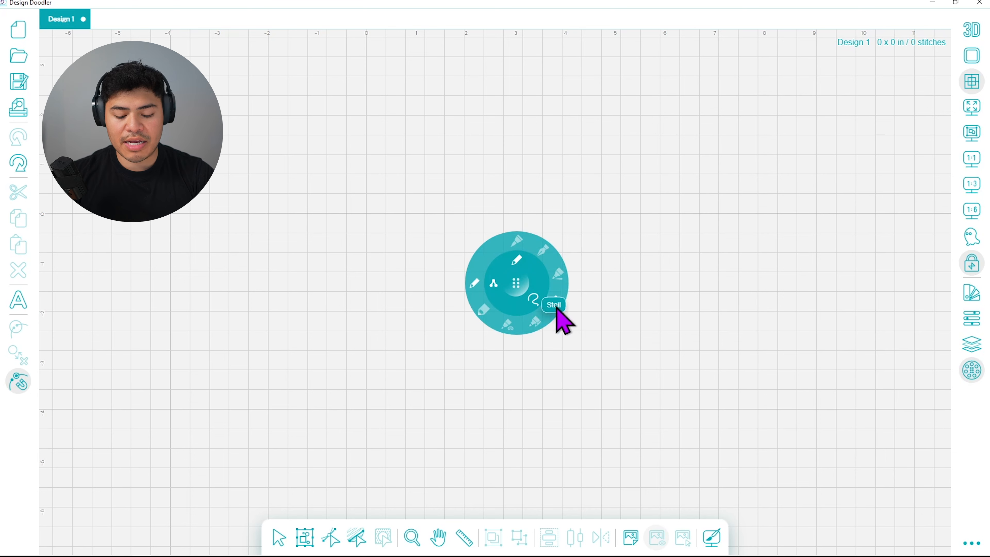
click(558, 306)
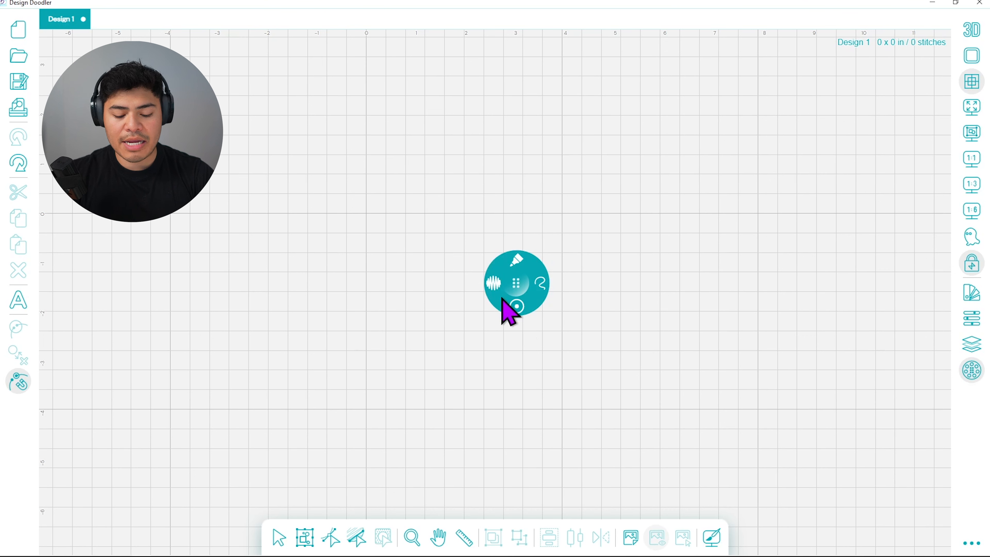
click(518, 311)
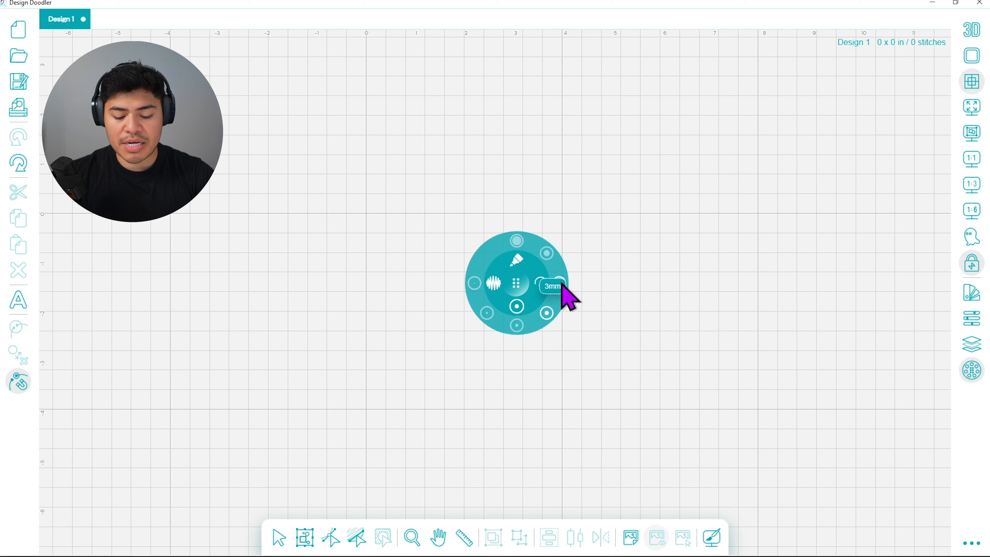
click(519, 241)
mouse_move(506, 150)
mouse_down()
mouse_move(559, 169)
mouse_move(605, 205)
mouse_move(627, 265)
mouse_up()
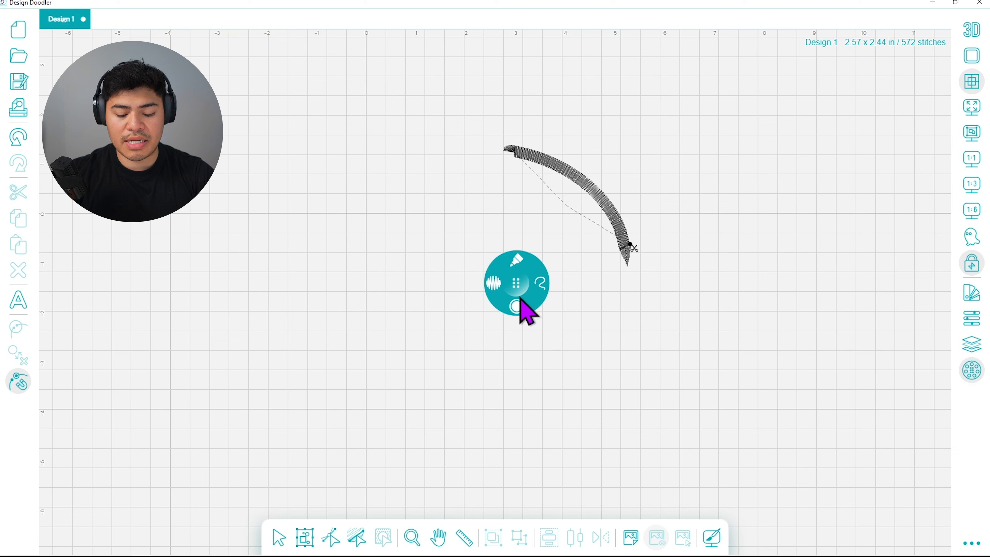
- Switch to a much thinner brush size and draw a matching curve just outside the thick Steil stroke
click(518, 306)
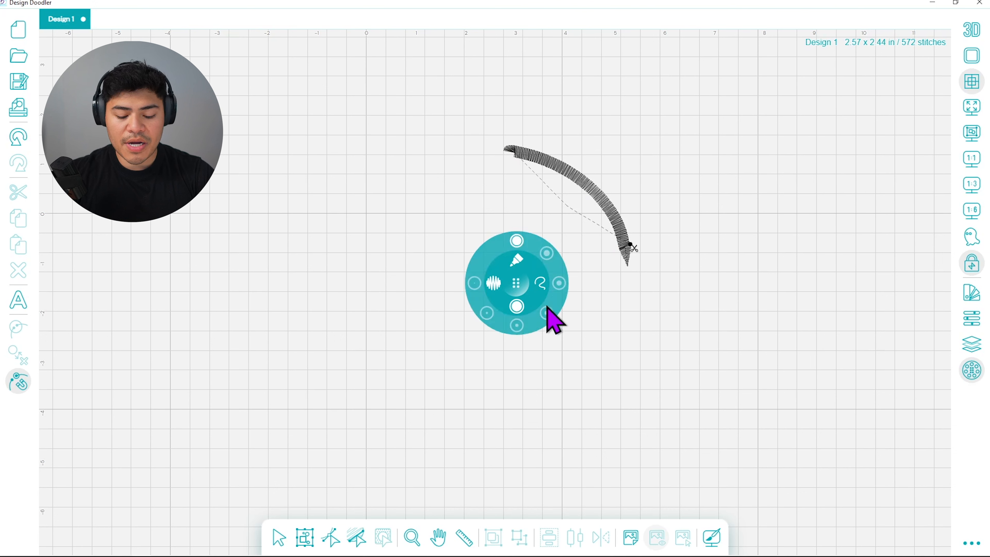
click(486, 313)
mouse_move(534, 133)
mouse_down()
mouse_move(611, 184)
mouse_move(647, 247)
mouse_up()
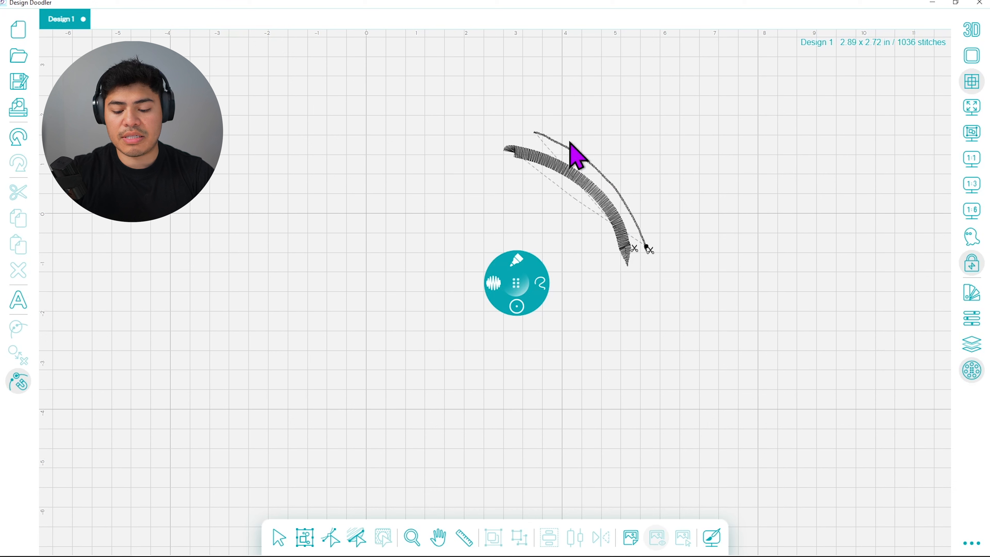
- Set the brush size to 3mm and draw a matching curve along the inner side of the thick stroke
click(518, 307)
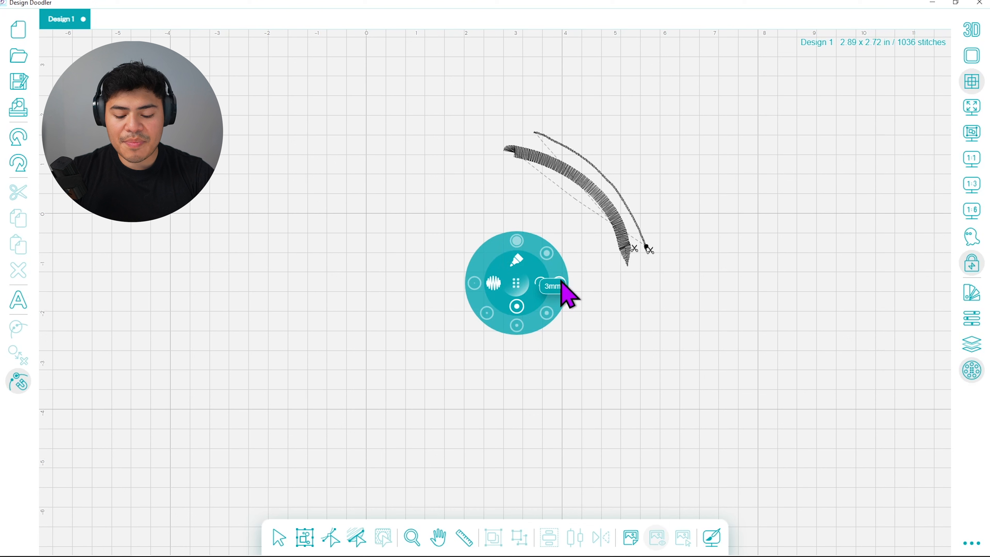
click(561, 286)
mouse_move(511, 166)
mouse_down()
mouse_move(568, 213)
mouse_move(597, 276)
mouse_up()
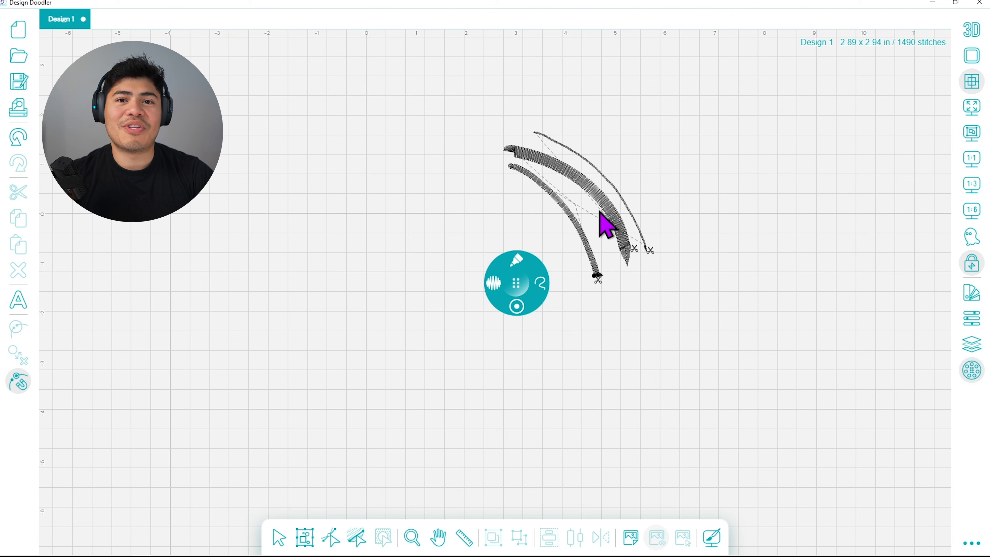
- Draw two more 3mm Steil curves outside the existing ones, the first at the current density and the second at the lightest density
drag(518, 284, 526, 279)
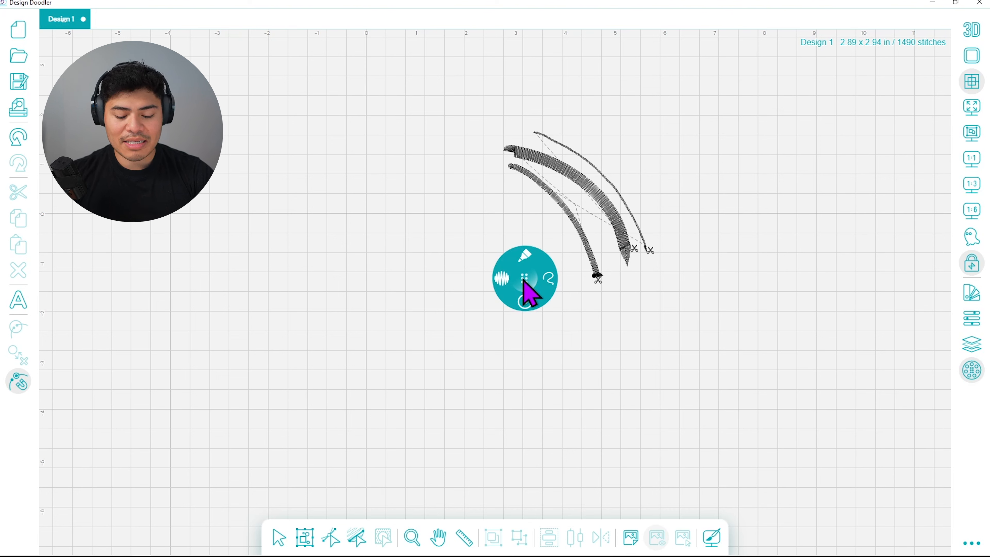
click(504, 282)
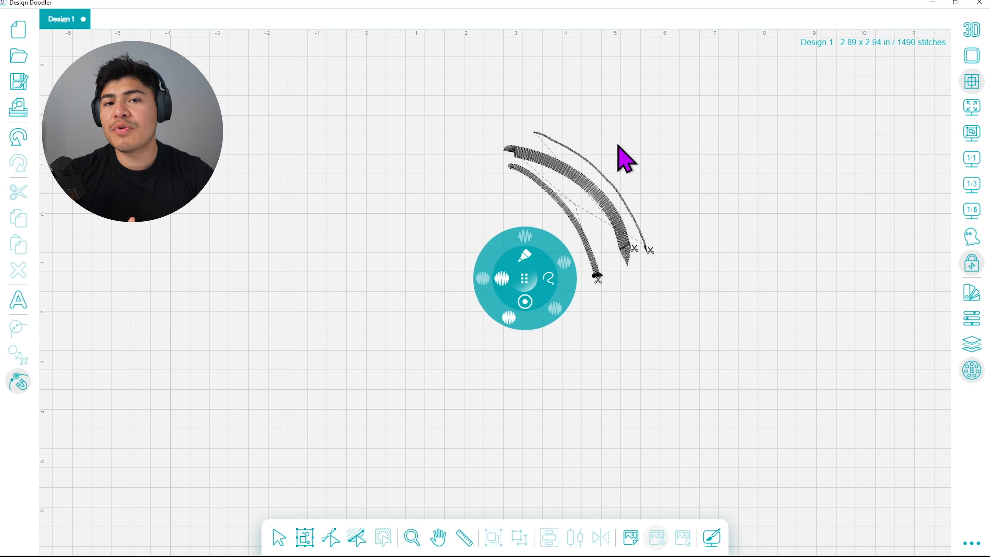
mouse_move(568, 113)
mouse_down()
mouse_move(635, 158)
mouse_move(677, 207)
mouse_up()
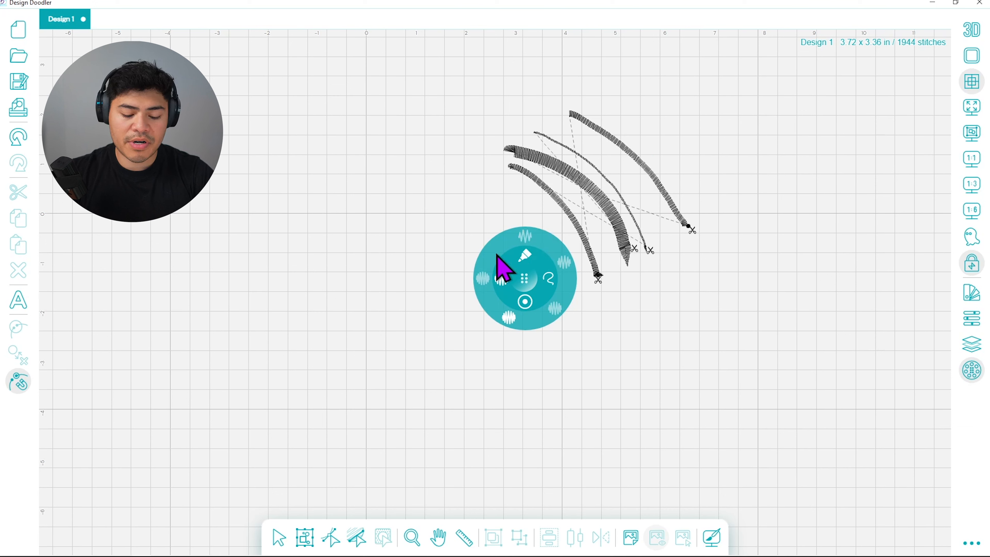
click(528, 236)
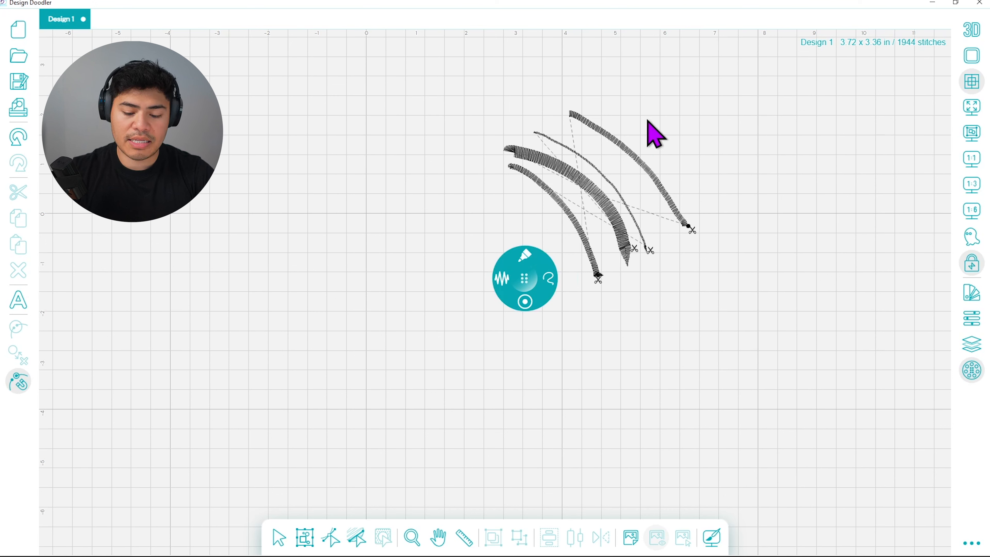
mouse_move(599, 99)
mouse_down()
mouse_move(669, 168)
mouse_move(712, 233)
mouse_up()
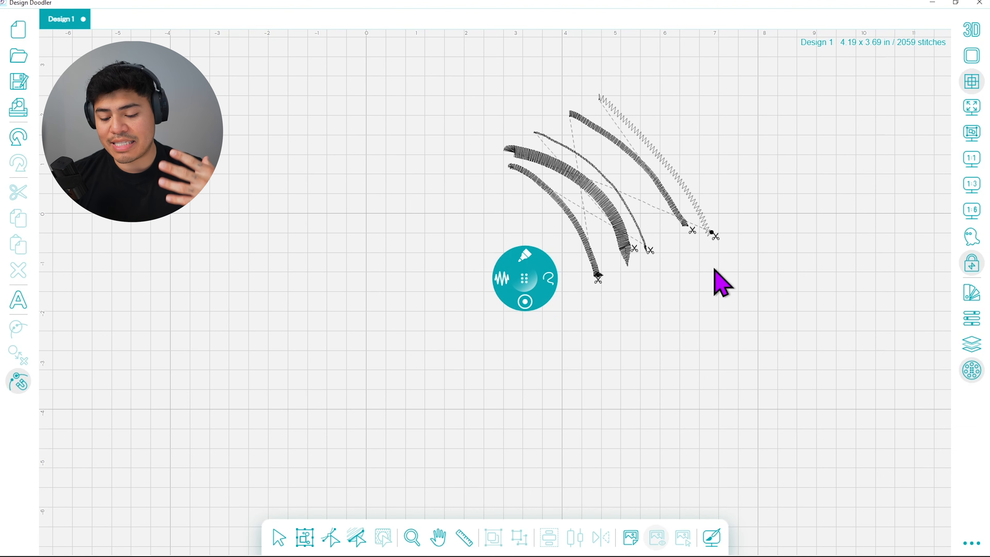
- Draw two further Steil curves outside the lightest one, using the second-lightest density for the first and the middle density for the second
click(502, 279)
click(565, 258)
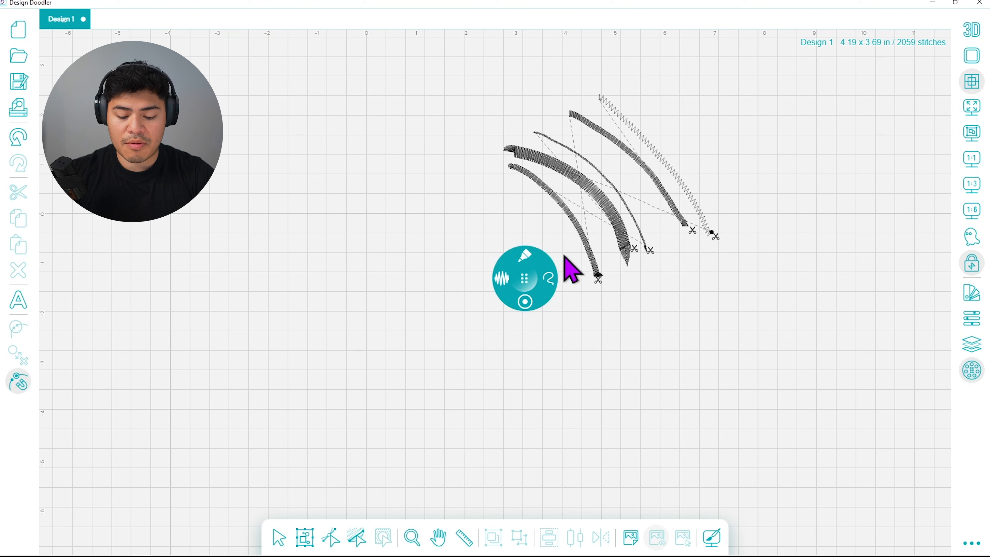
mouse_move(623, 94)
mouse_down()
mouse_move(696, 171)
mouse_move(736, 236)
mouse_up()
click(502, 280)
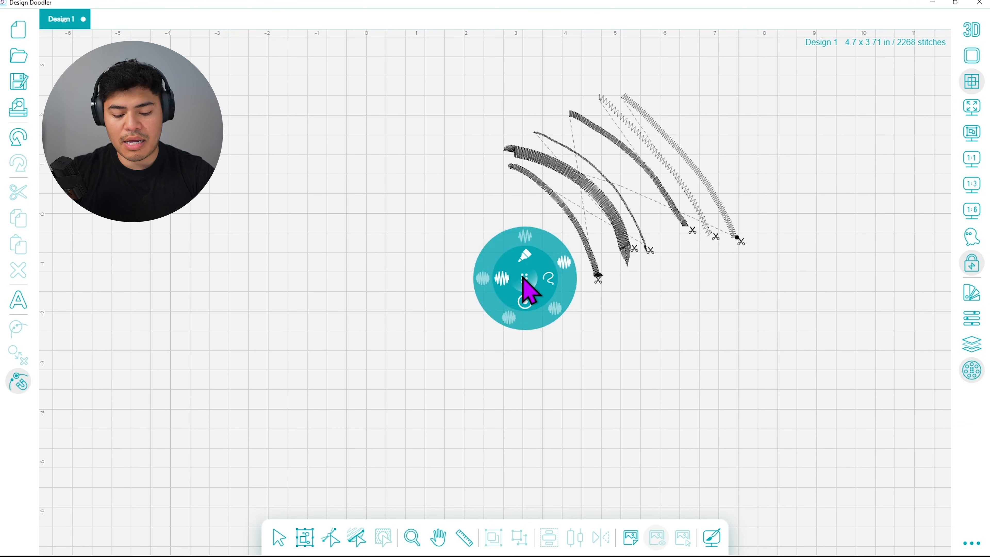
click(560, 309)
drag(647, 95, 750, 232)
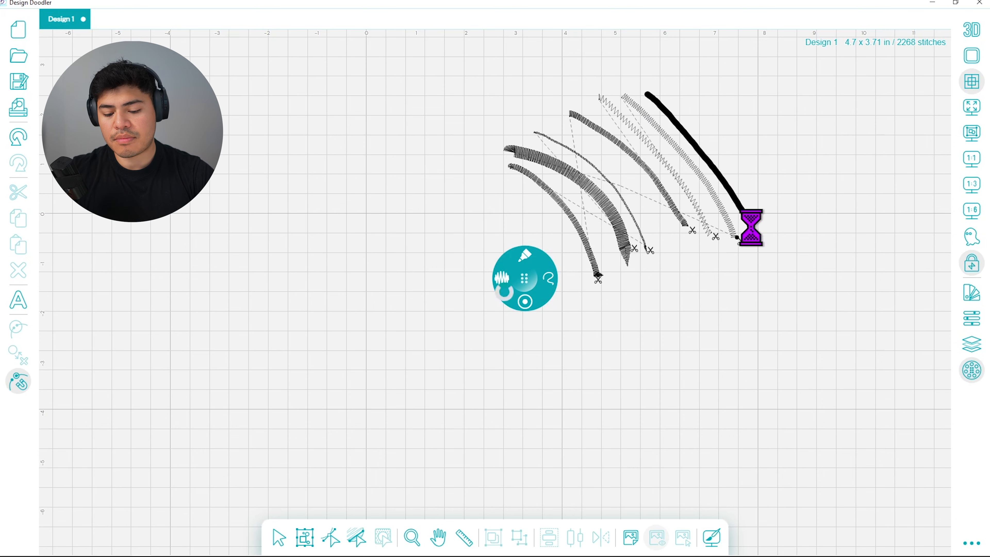
- Draw a Steil curve at the largest brush size and lightest density along the inner side of the existing curves
click(414, 537)
click(674, 167)
click(680, 166)
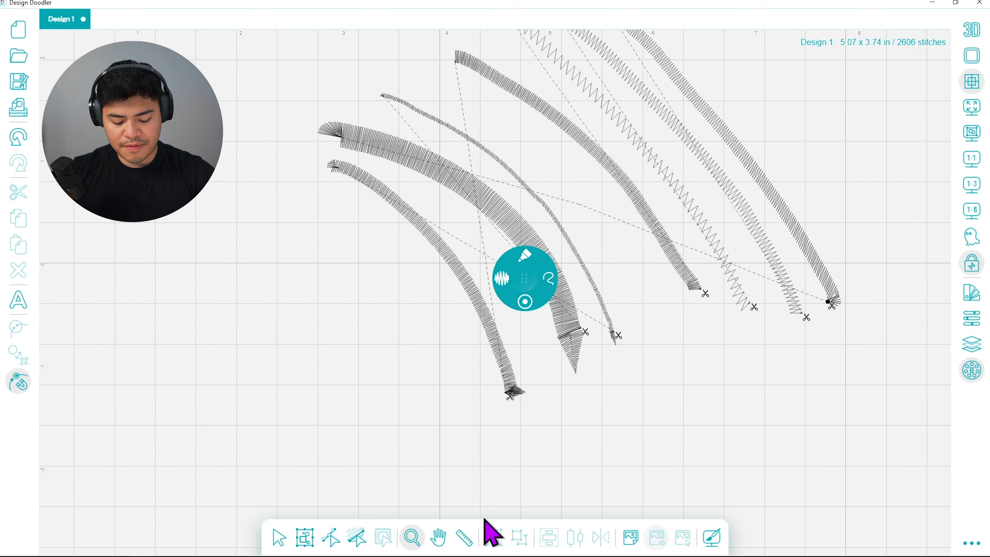
click(435, 534)
drag(636, 266, 667, 359)
drag(519, 287, 333, 352)
click(335, 379)
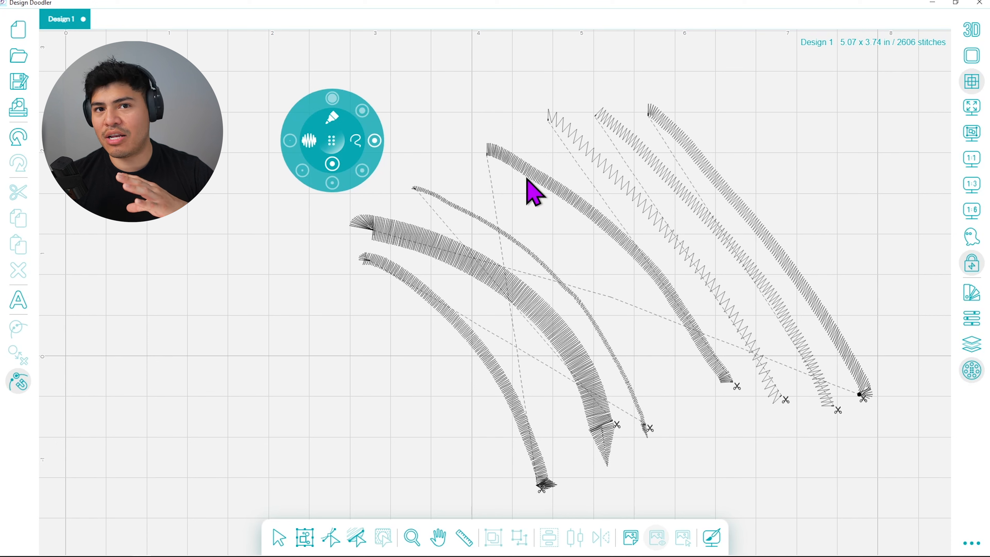
click(310, 141)
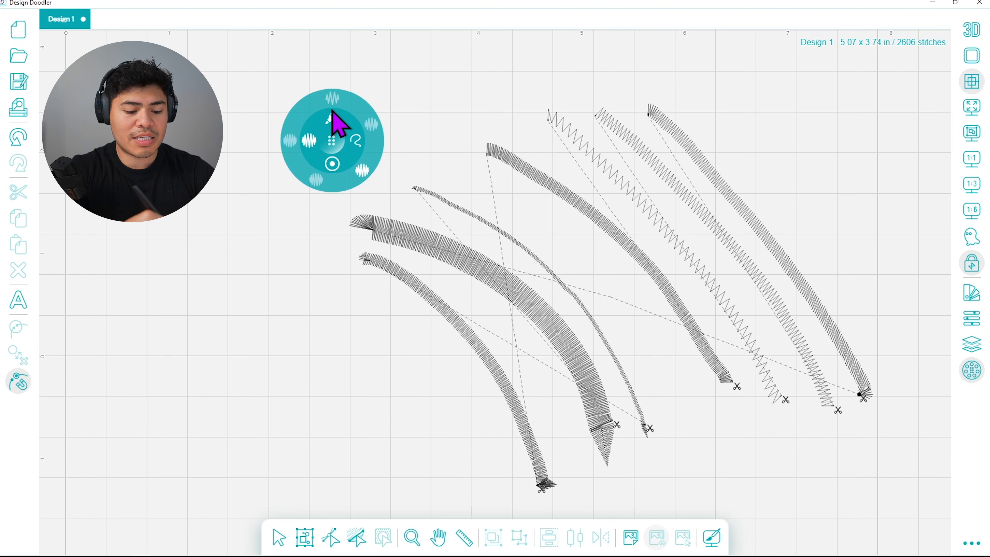
click(330, 98)
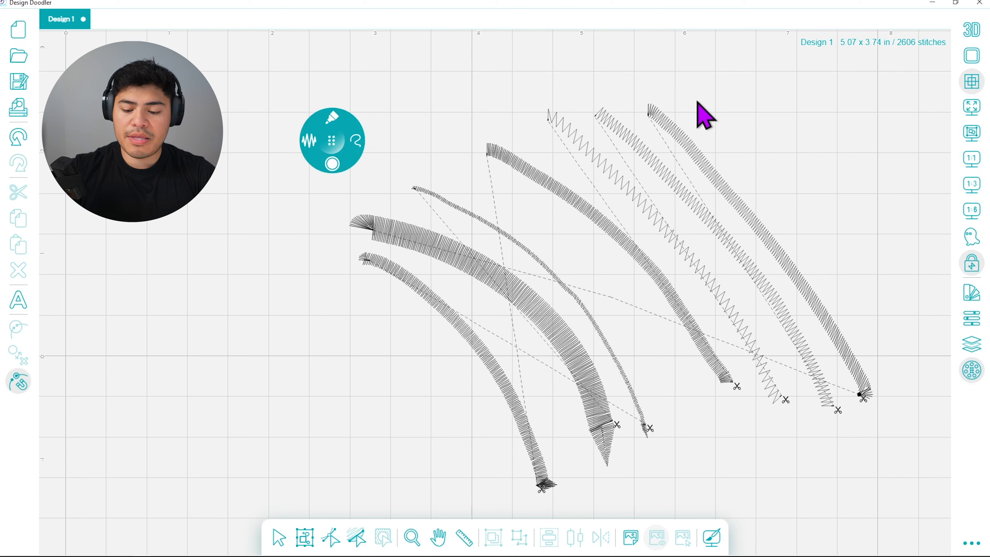
mouse_move(263, 266)
mouse_down()
mouse_move(345, 315)
mouse_move(413, 374)
mouse_move(502, 497)
mouse_up()
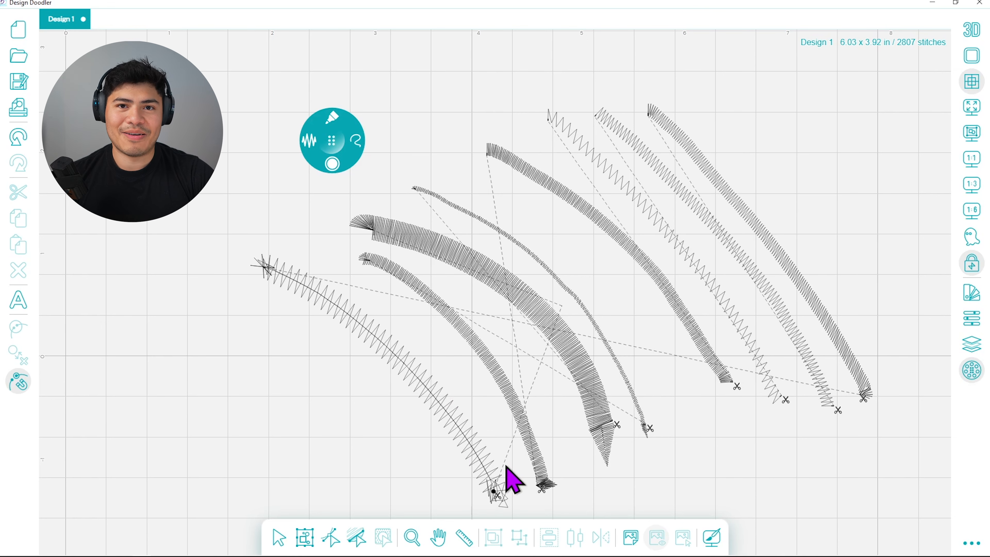
- Select all of the curved Steil strokes in the design and delete them to clear the canvas
click(970, 157)
click(309, 534)
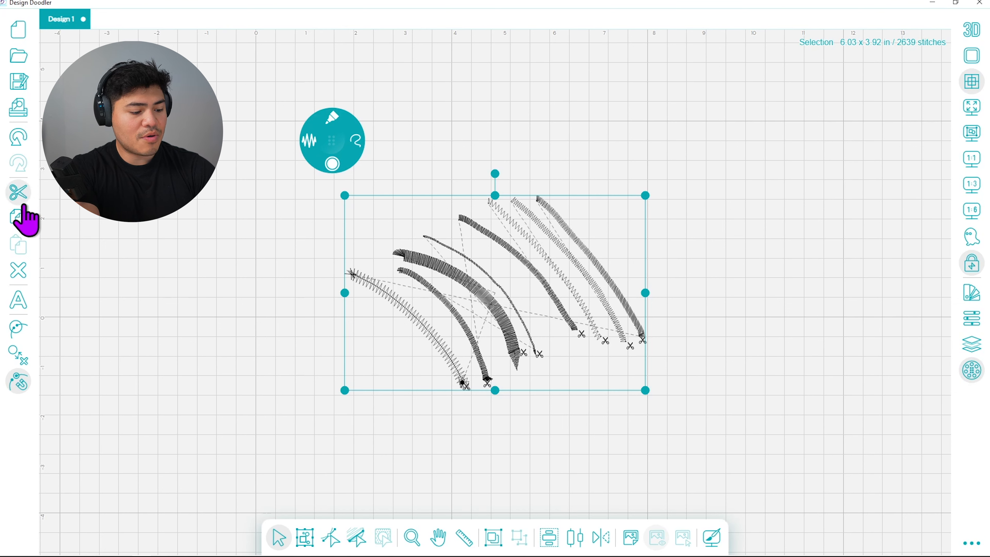
click(18, 269)
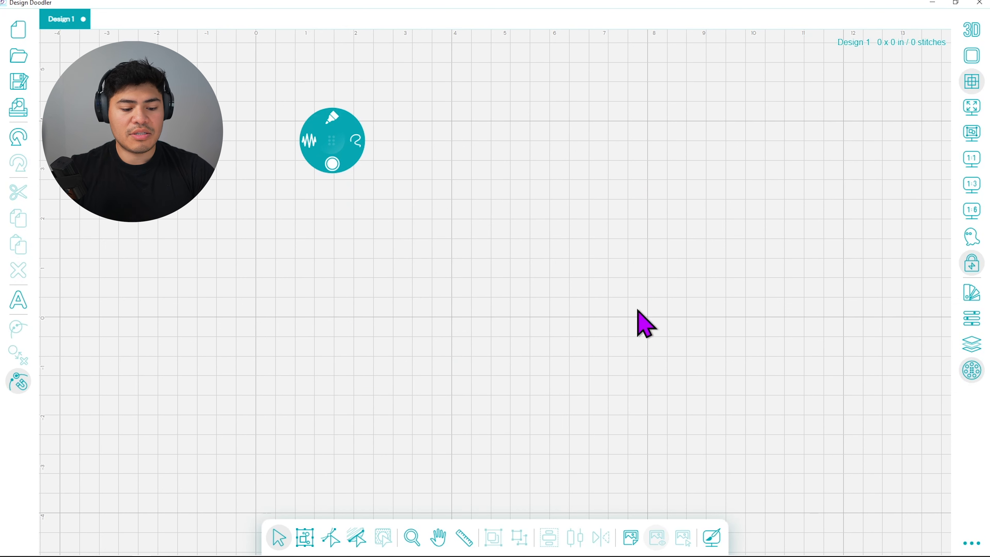
- Set up the Steil brush with a smaller size and the second-densest stitch density, and reposition the tool wheel beside the drawing area
drag(324, 136, 782, 339)
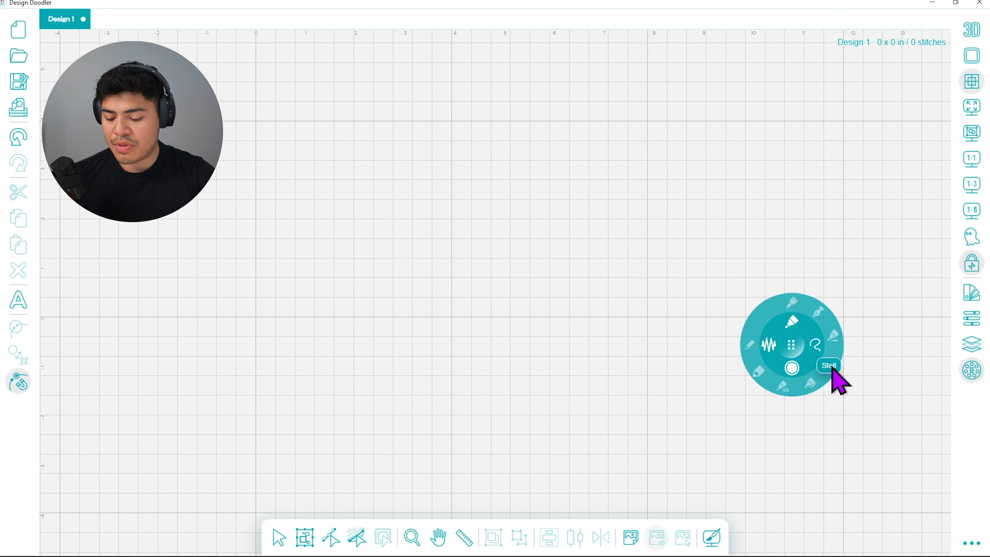
click(833, 370)
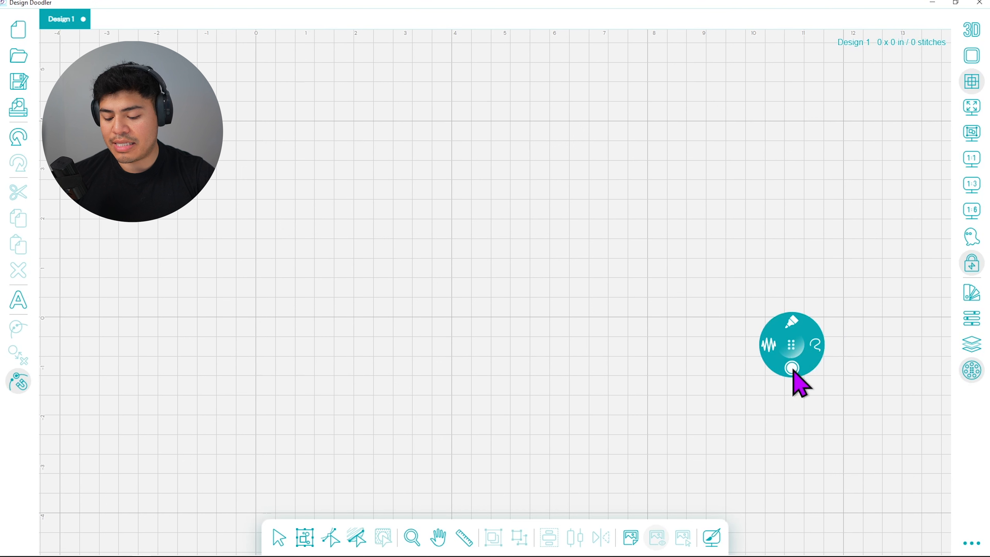
mouse_move(802, 365)
click(797, 387)
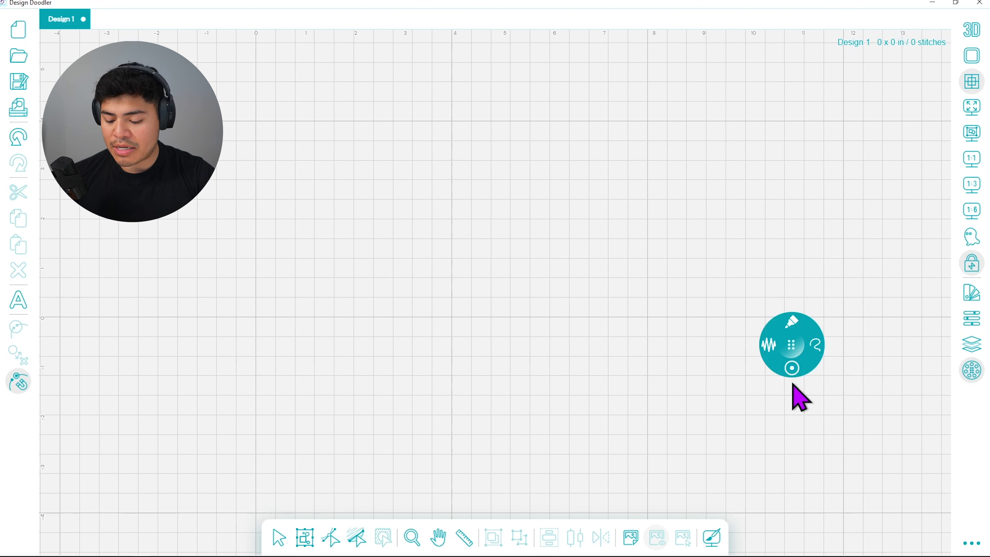
mouse_move(774, 348)
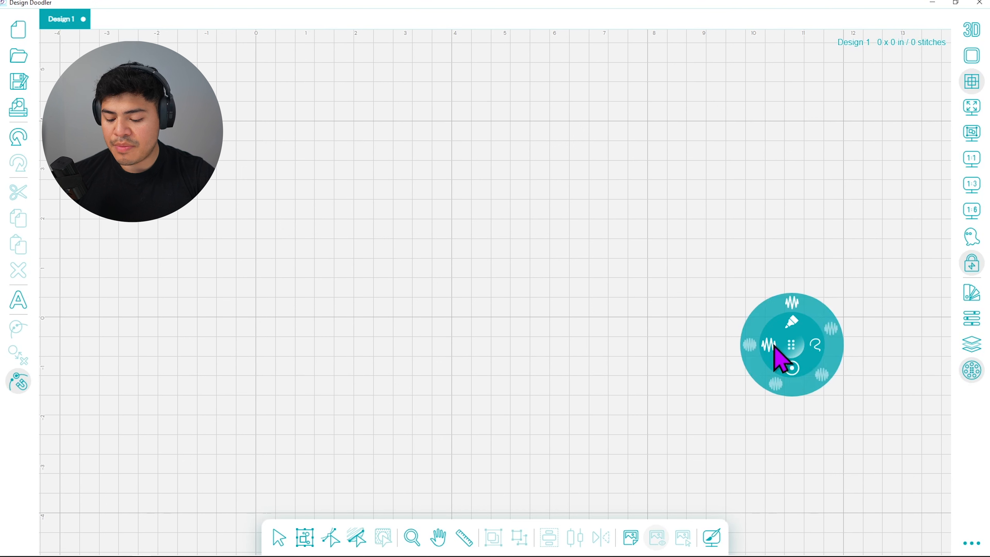
click(776, 385)
drag(791, 351, 717, 119)
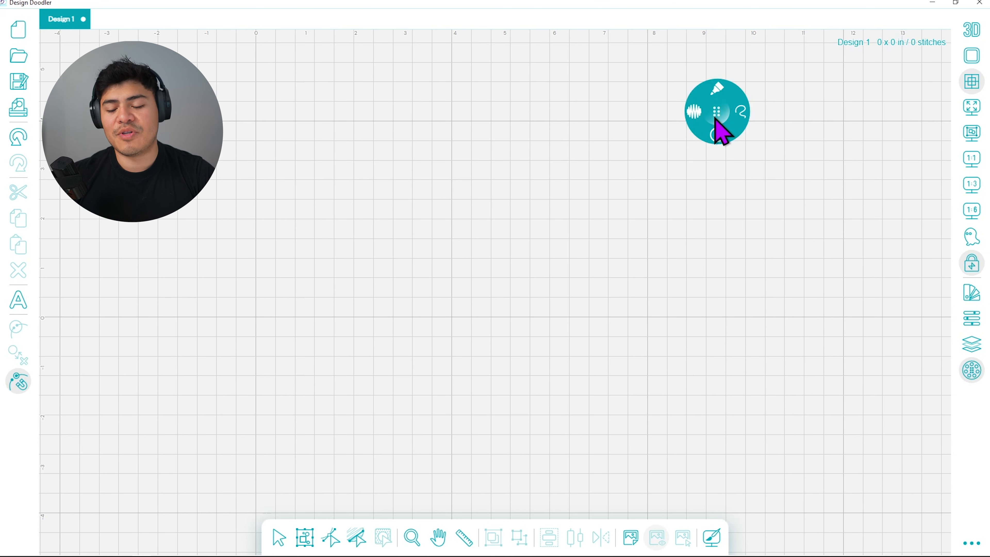
- Draw three freehand Steil strokes: a wavy one, a nearly straight diagonal, and a long wavy one sweeping upward at its end
click(746, 108)
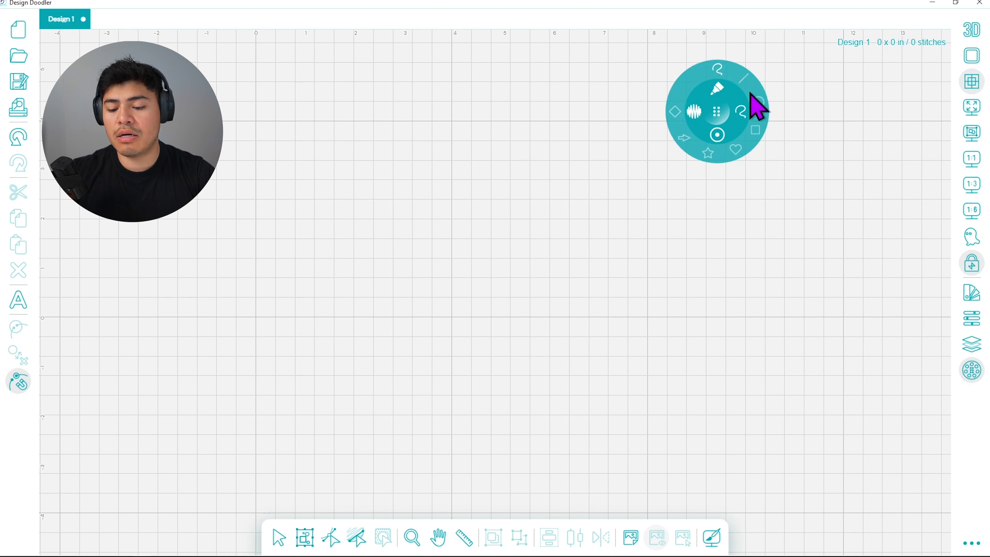
click(758, 102)
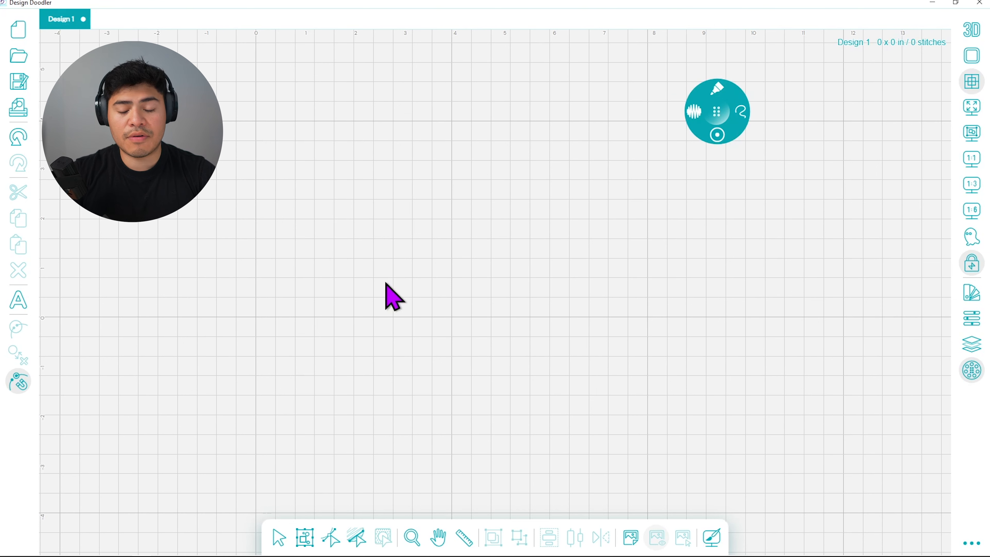
mouse_move(383, 282)
mouse_down()
mouse_move(404, 247)
mouse_move(453, 224)
mouse_move(530, 219)
mouse_move(528, 304)
mouse_move(603, 290)
mouse_up()
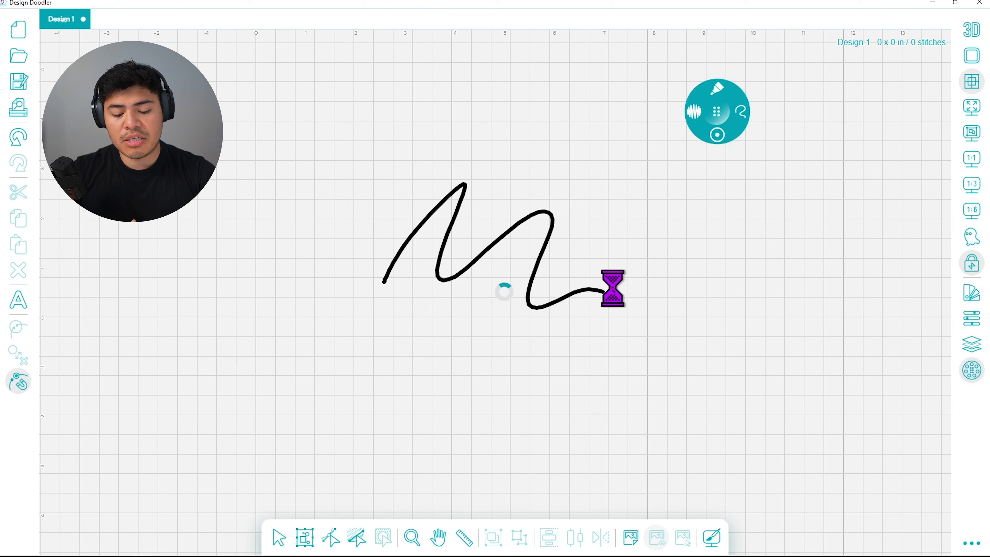
mouse_move(600, 209)
mouse_down()
mouse_move(784, 326)
mouse_move(773, 315)
mouse_up()
mouse_move(747, 84)
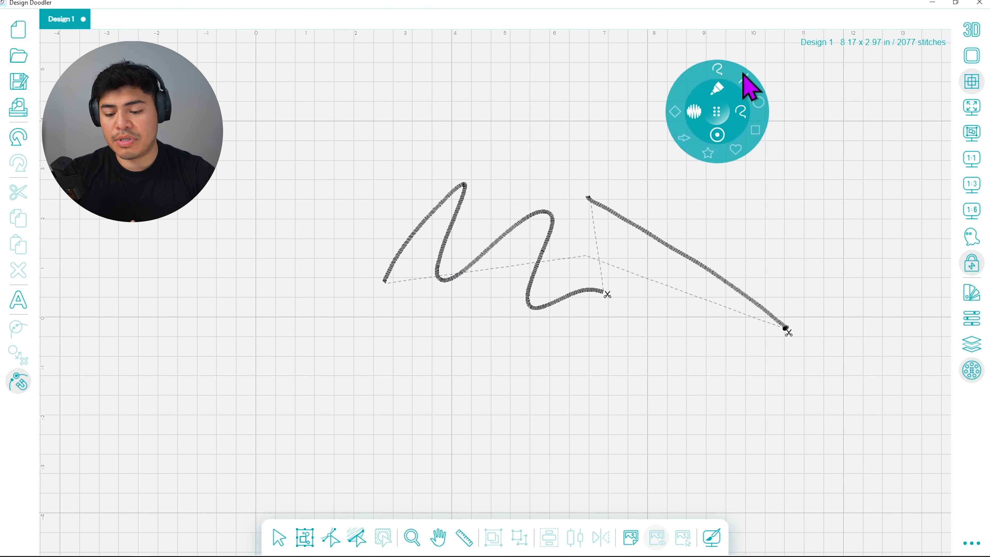
click(720, 71)
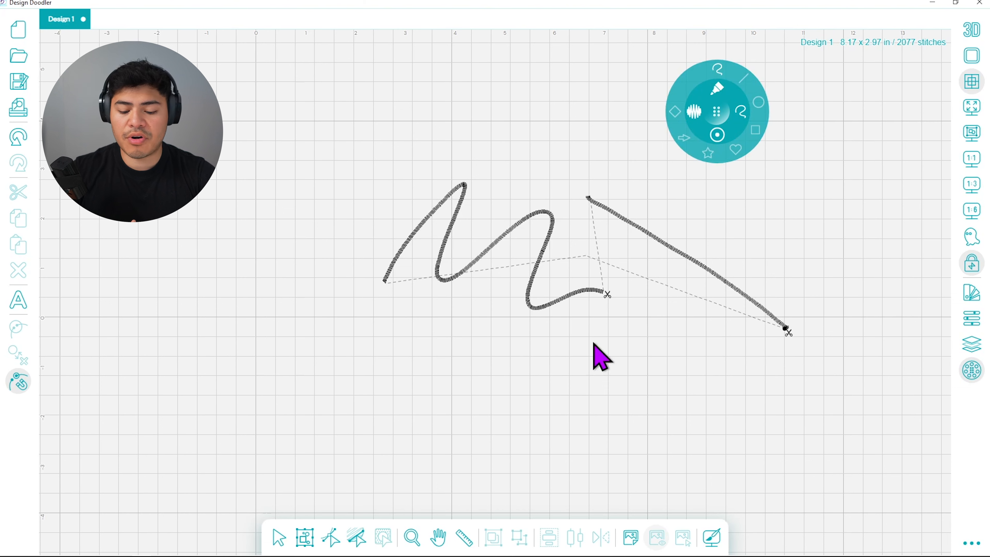
mouse_move(522, 386)
mouse_down()
mouse_move(680, 403)
mouse_move(791, 381)
mouse_move(843, 270)
mouse_move(870, 148)
mouse_up()
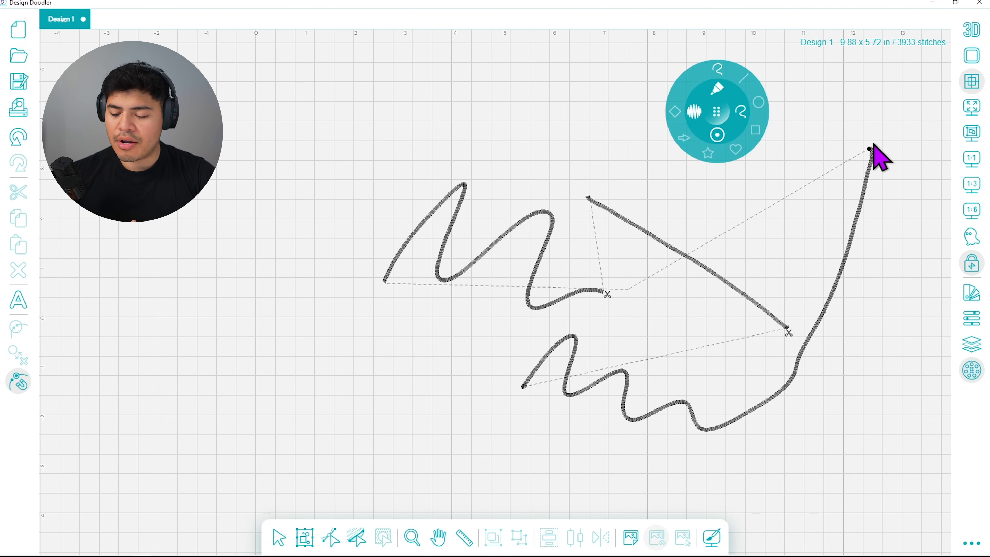
- Undo the three freehand strokes
click(18, 138)
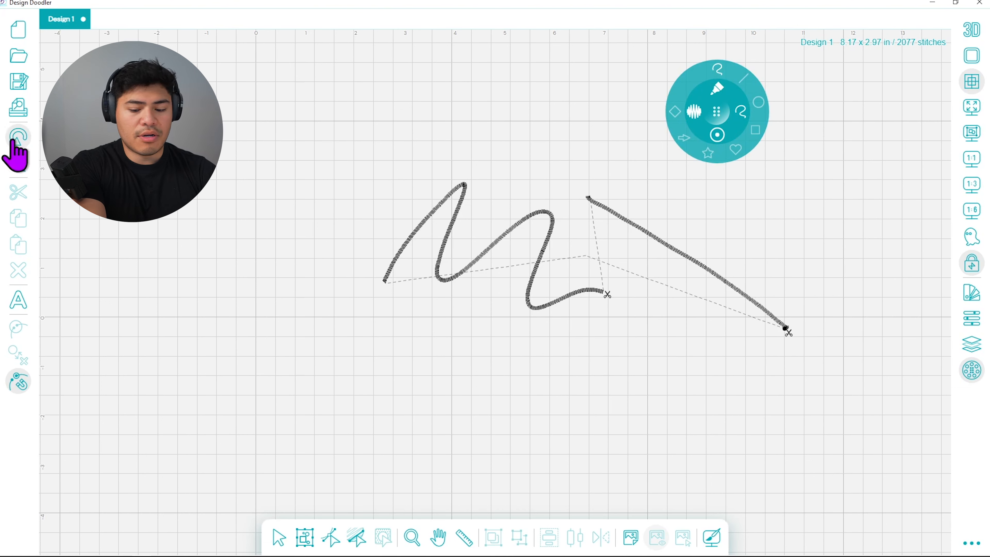
click(18, 137)
click(18, 137)
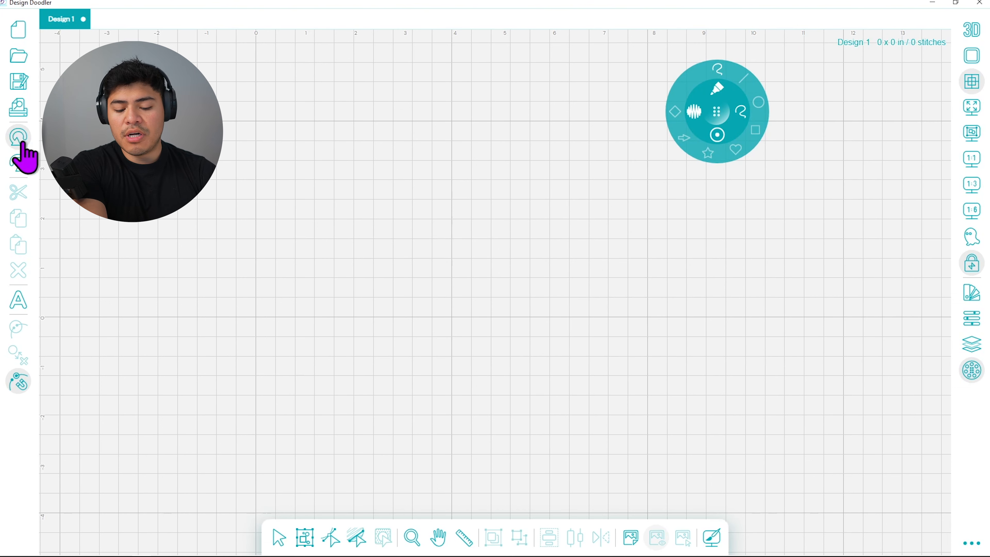
- Switch the drawing shape to straight line and draw a horizontal Steil line about 6.25 in long
click(745, 79)
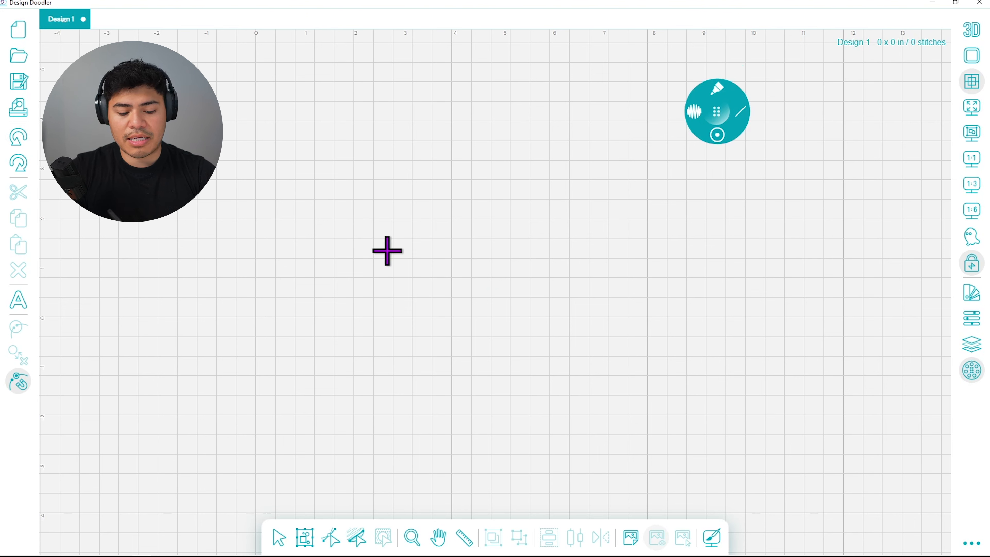
mouse_move(385, 250)
mouse_down()
mouse_move(643, 234)
mouse_move(697, 251)
mouse_up()
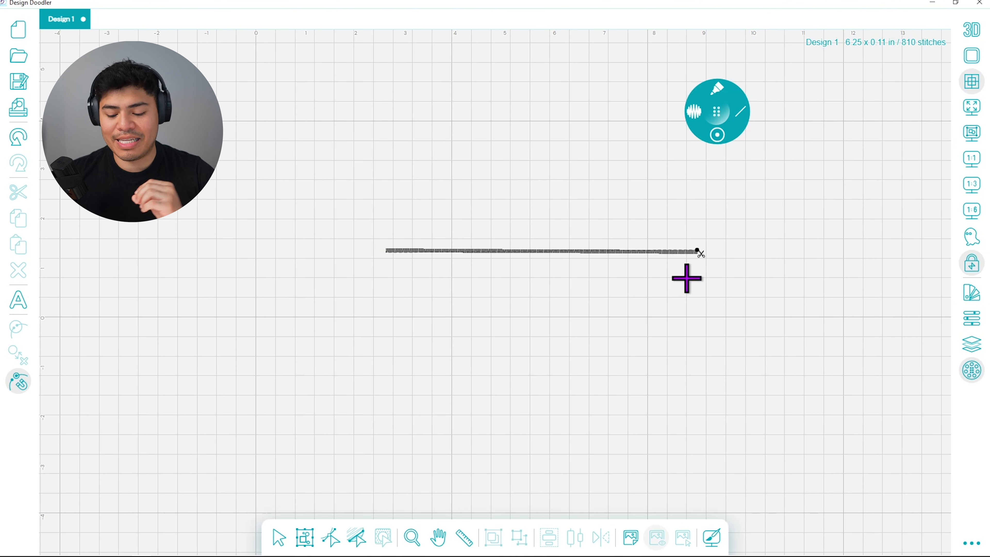
click(18, 383)
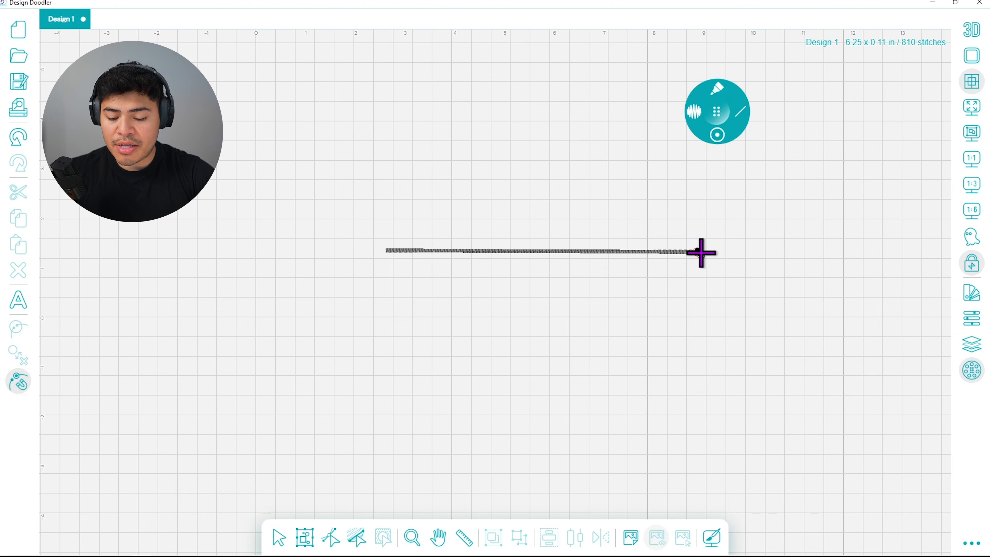
- Chain six more straight lines from the horizontal line's right end, wrapping beneath it and finishing above its left part
click(412, 538)
click(702, 260)
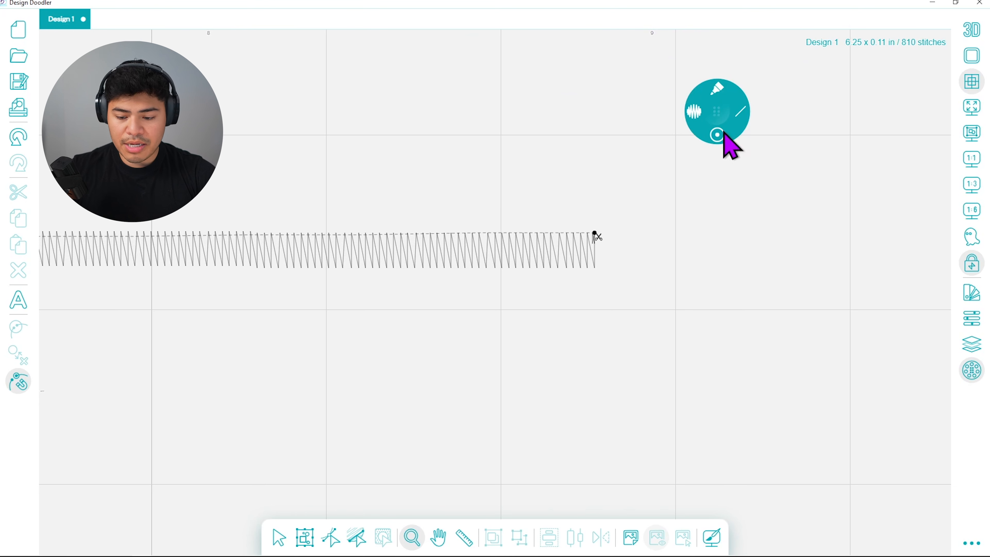
click(724, 125)
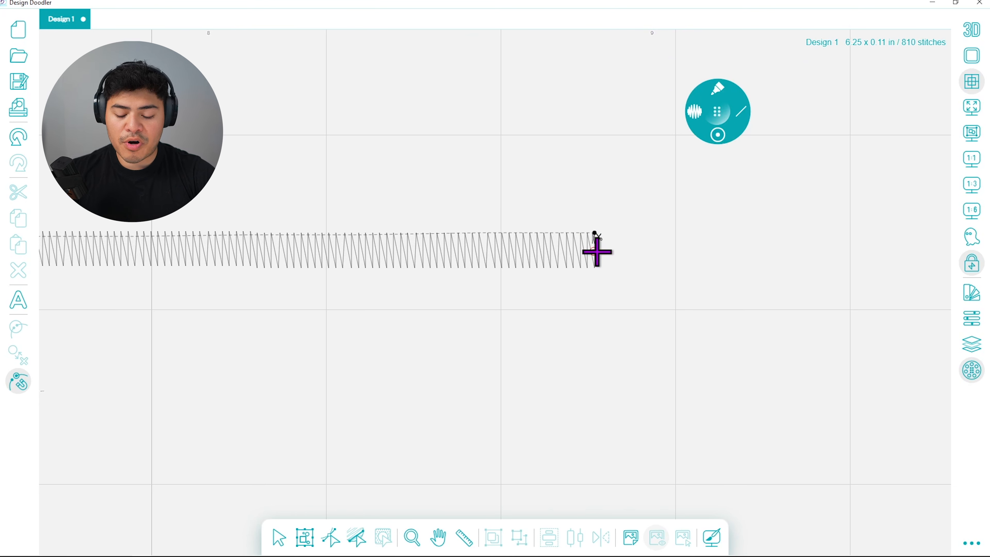
drag(595, 252, 813, 481)
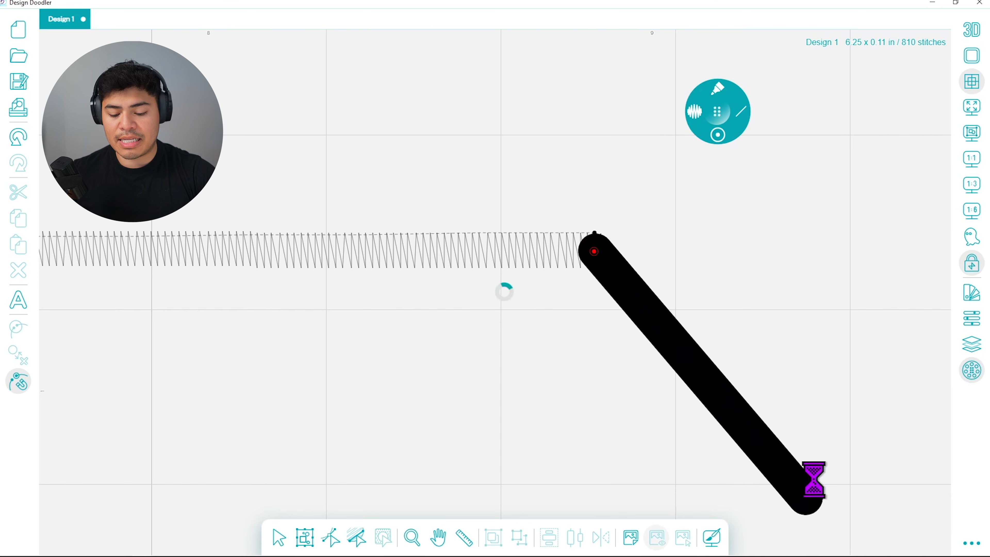
click(972, 157)
mouse_move(663, 308)
mouse_down()
mouse_move(623, 370)
mouse_move(336, 360)
mouse_move(329, 371)
mouse_move(301, 332)
mouse_move(301, 234)
mouse_move(420, 141)
mouse_up()
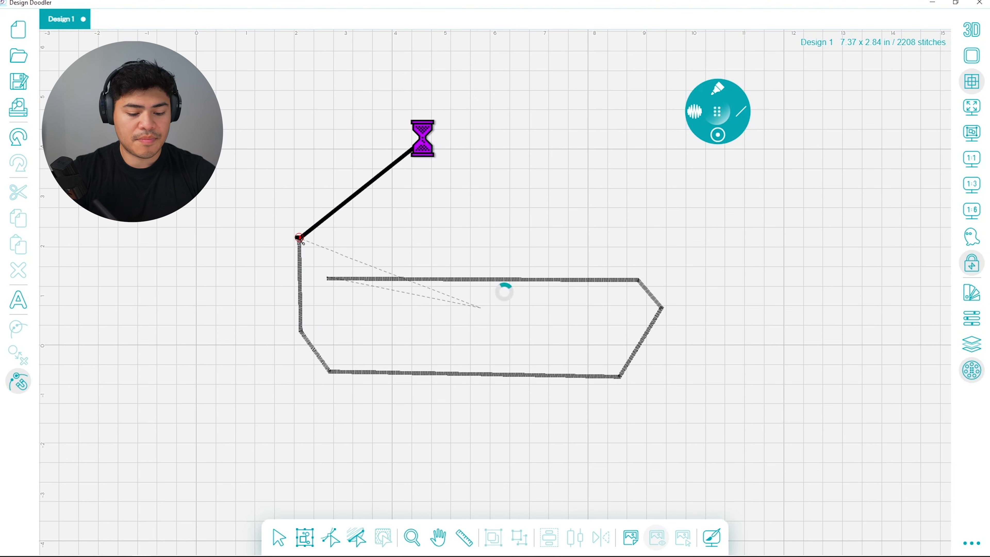
- Continue the outline from its upper open end with a freehand wavy stroke that loops around toward the lower right corner
mouse_move(747, 129)
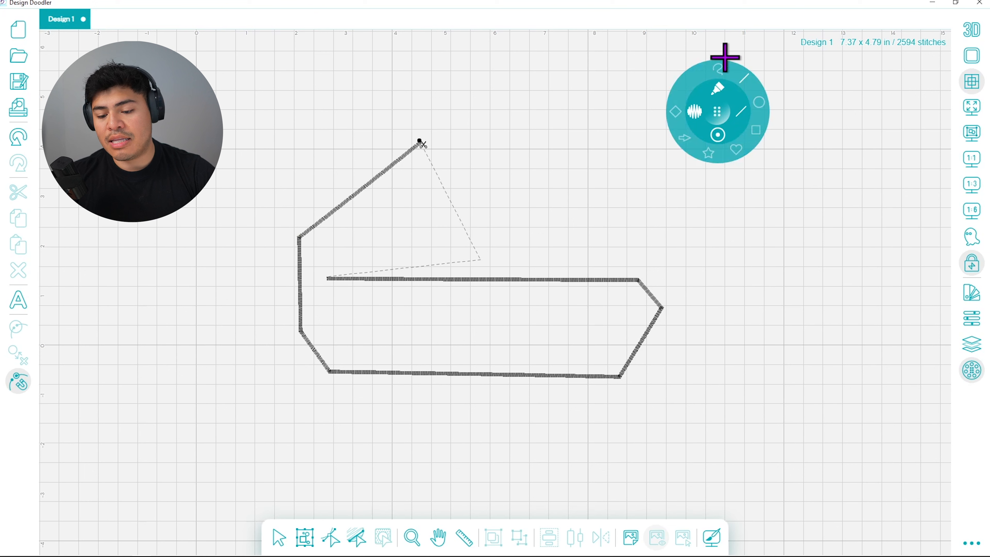
click(721, 68)
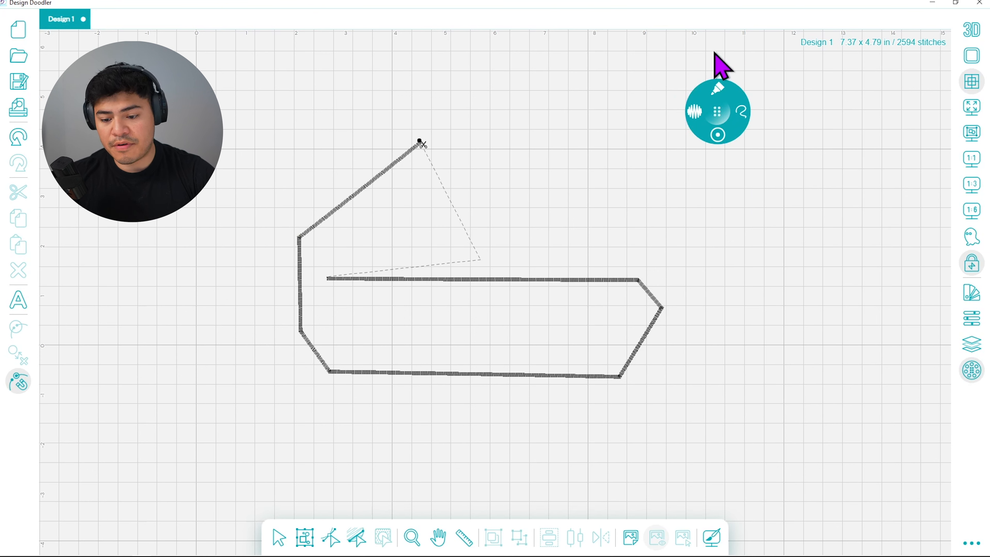
mouse_move(421, 144)
mouse_down()
mouse_move(441, 135)
mouse_move(465, 149)
mouse_move(471, 181)
mouse_move(489, 202)
mouse_move(517, 169)
mouse_move(508, 125)
mouse_move(536, 93)
mouse_move(569, 141)
mouse_move(584, 202)
mouse_move(614, 164)
mouse_move(622, 90)
mouse_move(659, 80)
mouse_move(654, 207)
mouse_move(700, 209)
mouse_move(761, 184)
mouse_move(771, 225)
mouse_move(718, 272)
mouse_move(741, 295)
mouse_move(817, 286)
mouse_move(804, 340)
mouse_move(666, 373)
mouse_up()
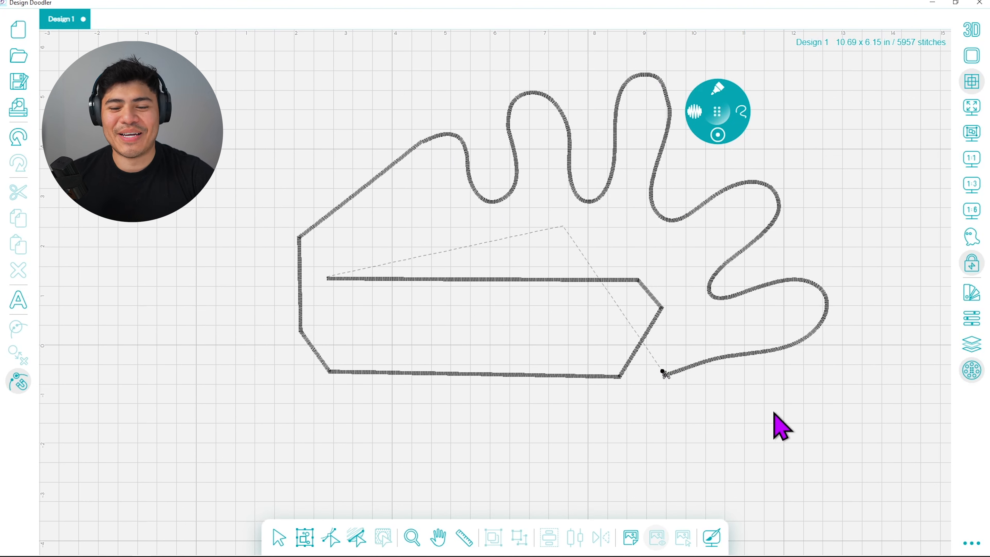
- Move the tool wheel aside, then select the whole outline and delete it
drag(717, 114, 610, 113)
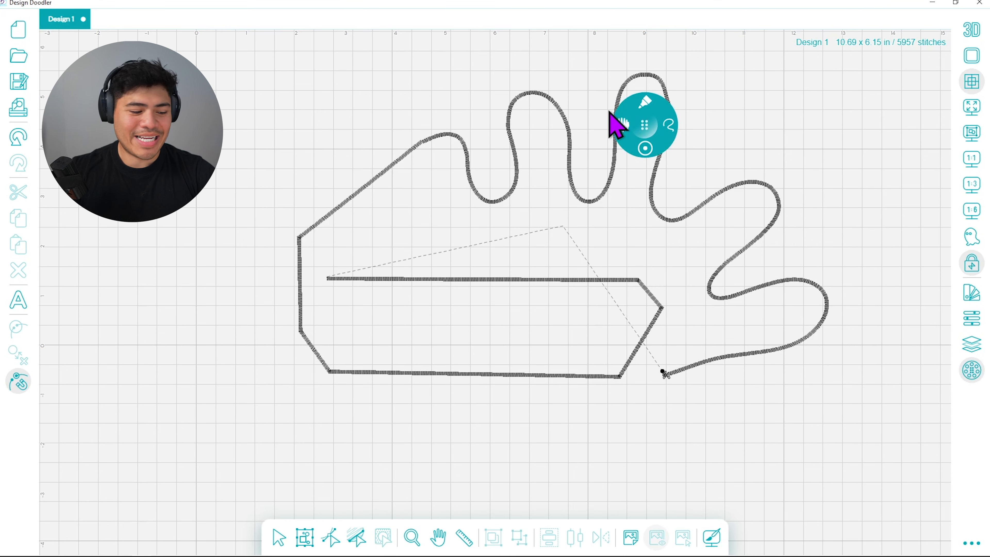
click(305, 537)
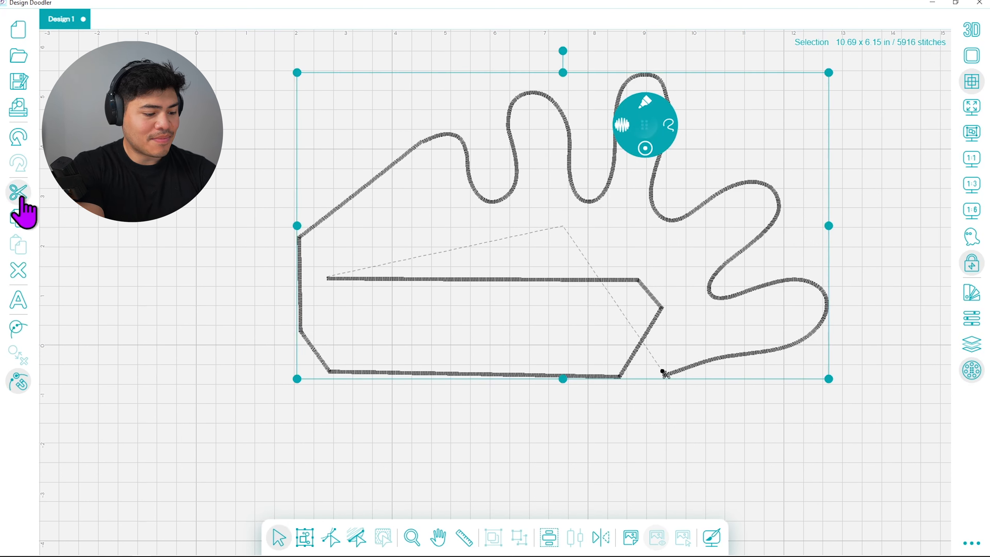
click(18, 270)
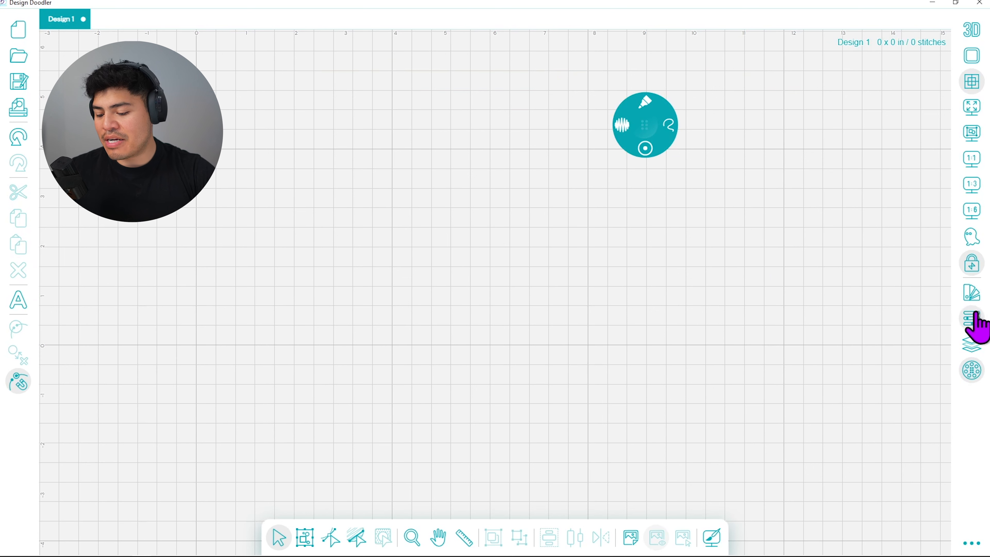
- Change the thread colour to red and shift the tool wheel slightly on the empty canvas
click(970, 293)
click(917, 70)
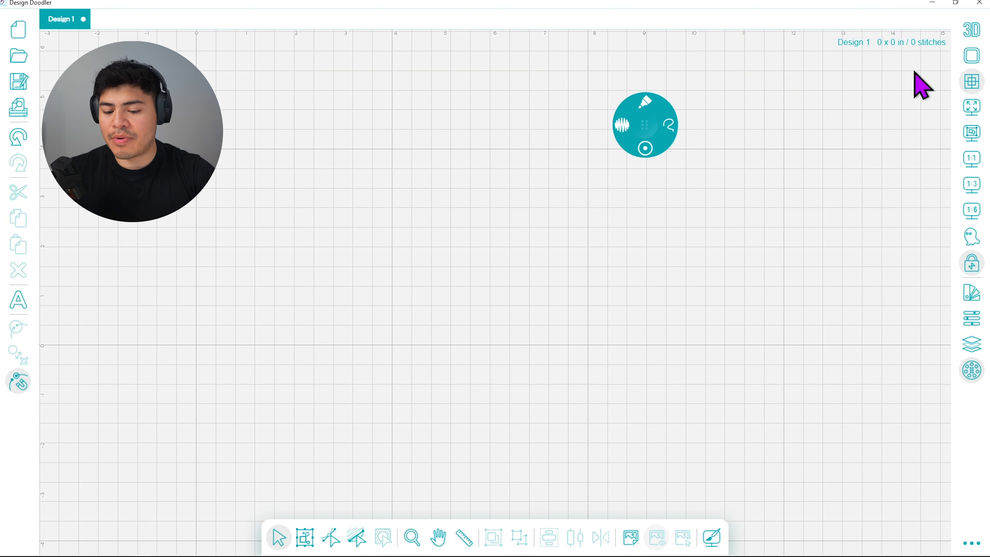
drag(642, 126, 617, 162)
- Switch the drawing shape to circle, draw a circle about 5.4 in across, and undo it
click(645, 166)
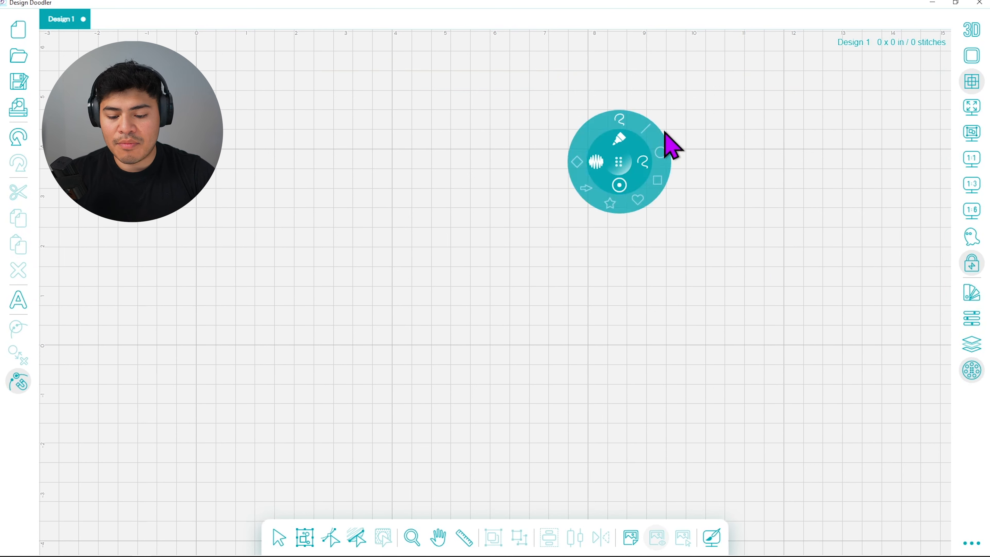
click(660, 153)
drag(395, 292, 661, 289)
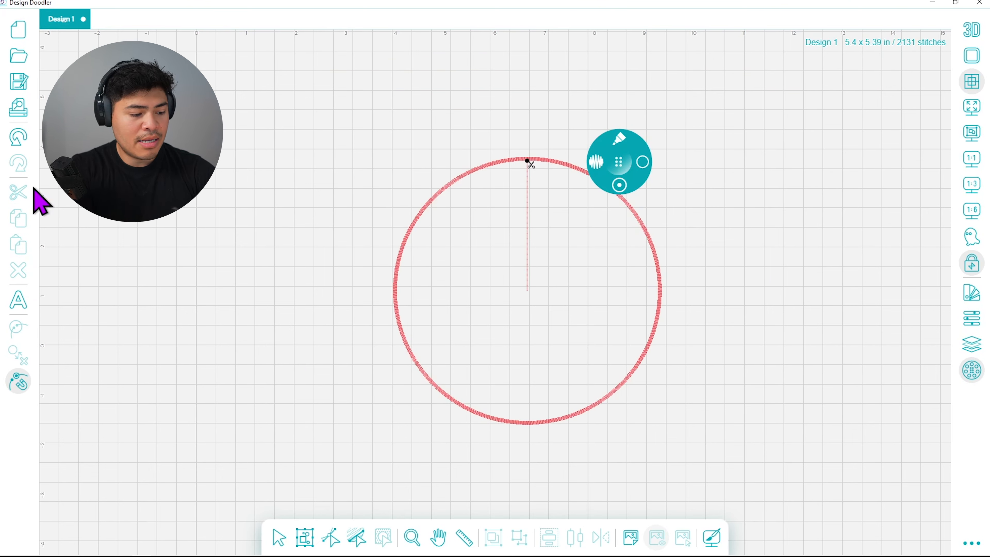
click(18, 137)
- Draw a circle about 3.4 in across at the largest brush size, and undo it
click(641, 160)
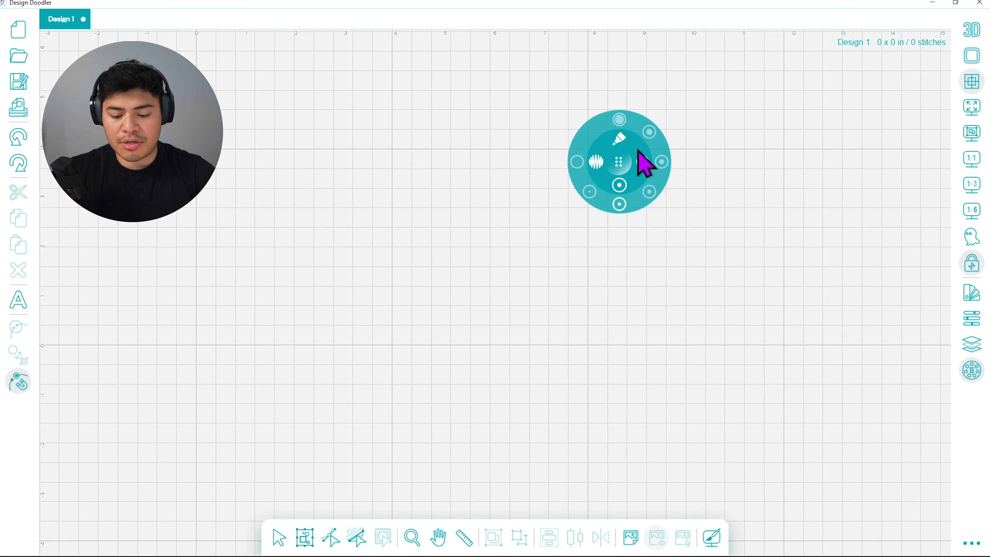
click(620, 119)
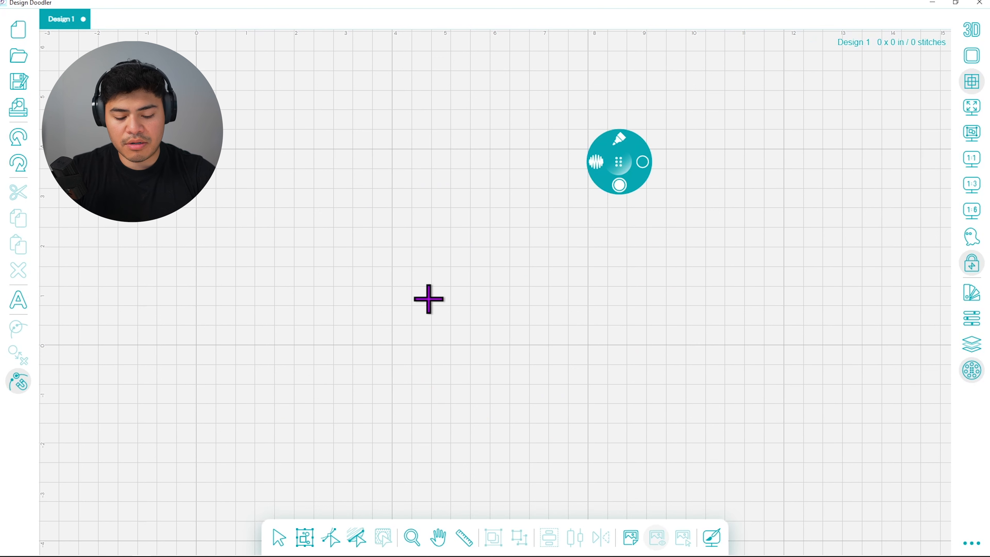
drag(429, 298, 585, 300)
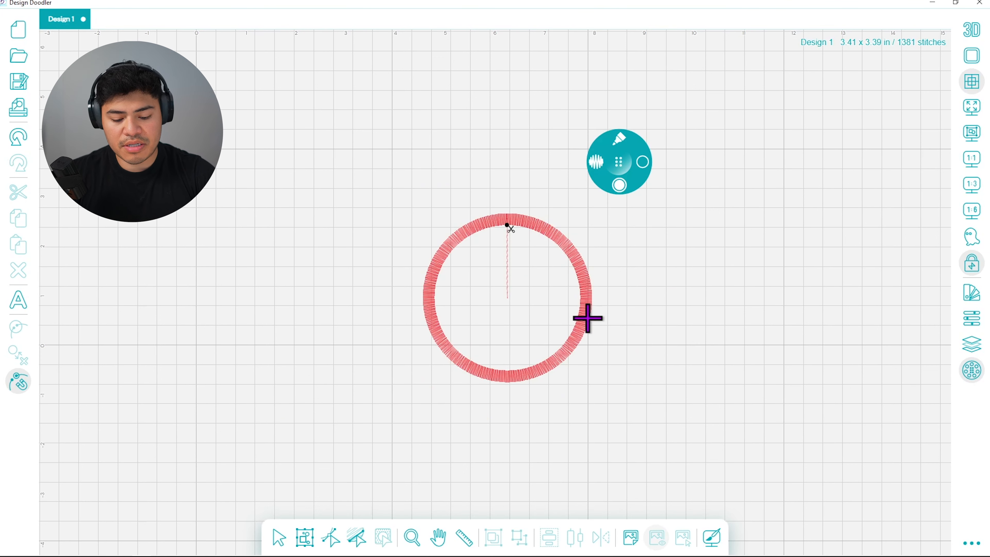
click(18, 137)
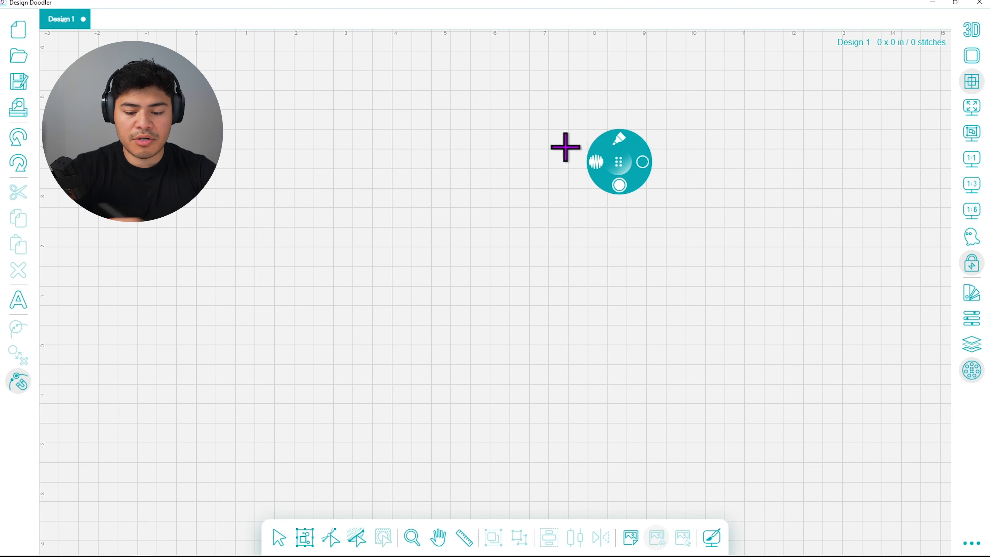
- Draw a circle about 3.5 in across after adjusting the stitch density, and undo it
click(631, 158)
click(659, 144)
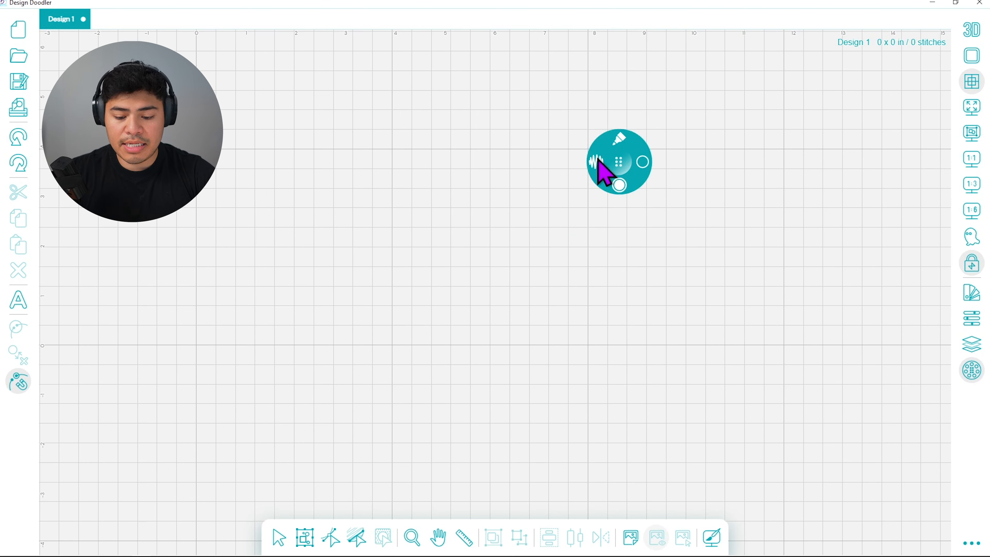
drag(421, 290, 581, 289)
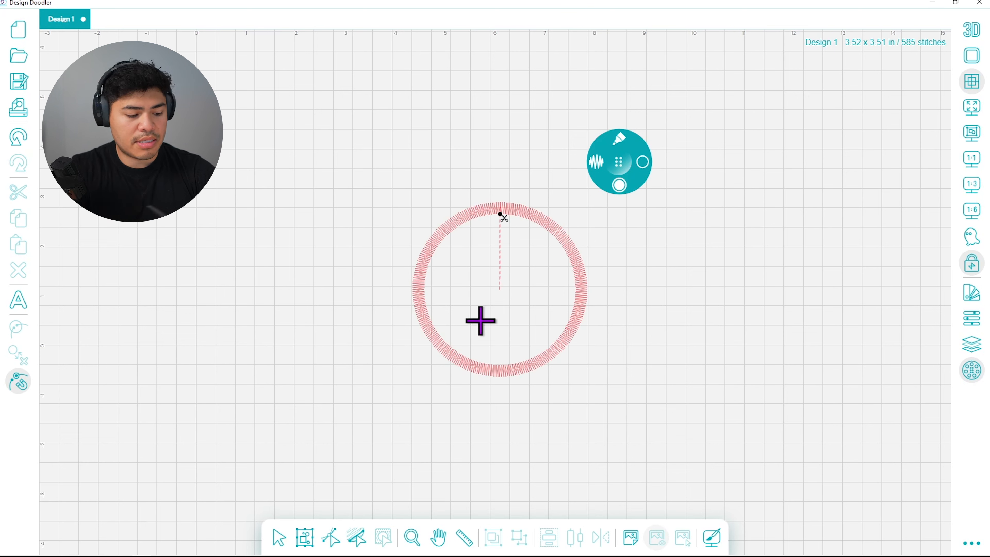
key(ctrl+z)
- Draw a circle about 3.3 in across at the loosest stitch density, and turn on the 3D stitch view
click(594, 163)
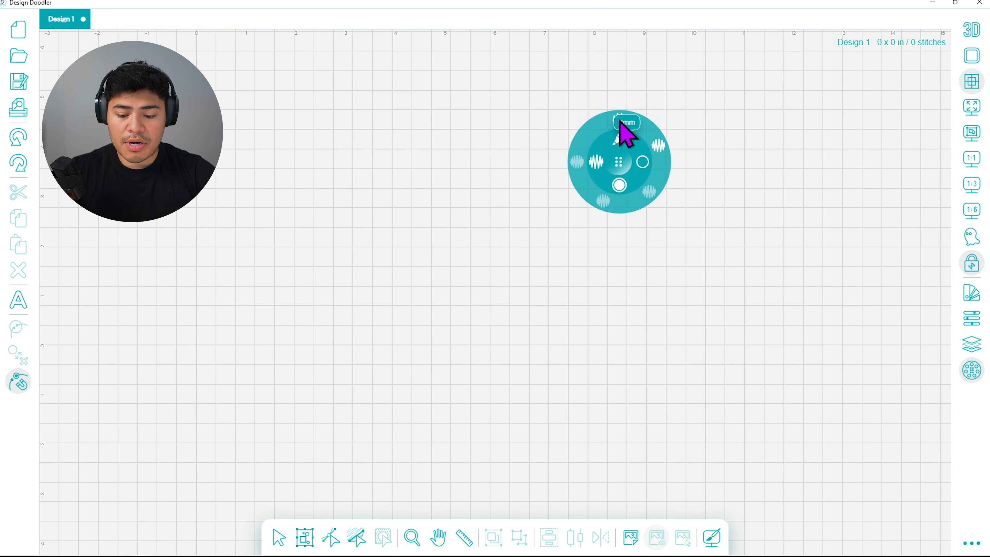
drag(423, 289, 575, 289)
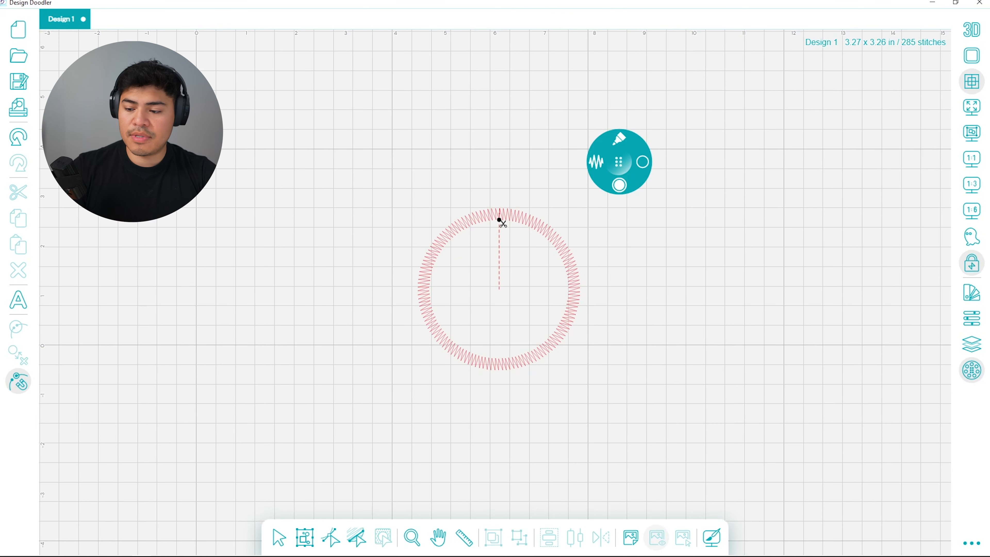
click(969, 33)
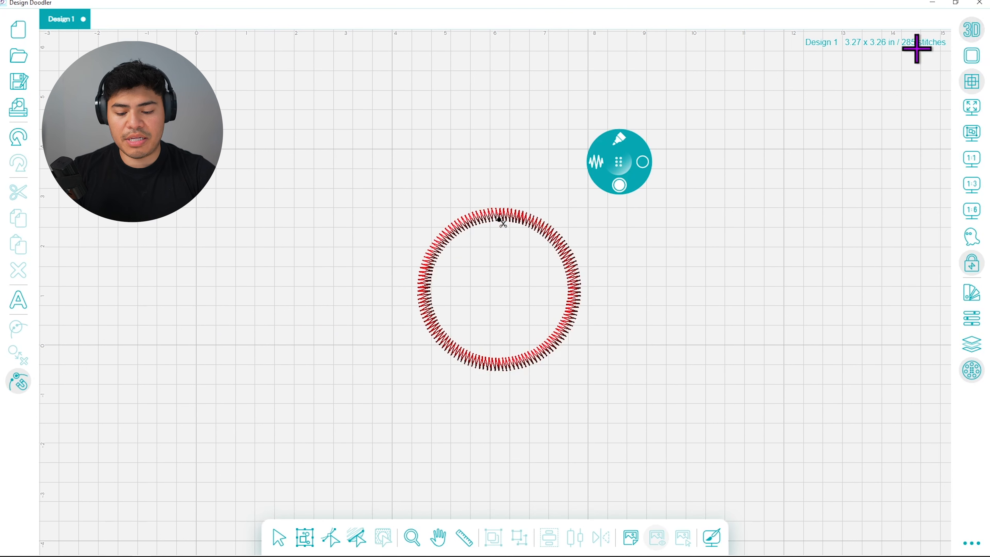
- Choose a much denser stitch density and draw a circle about 2.9 in across beside the first one
click(596, 161)
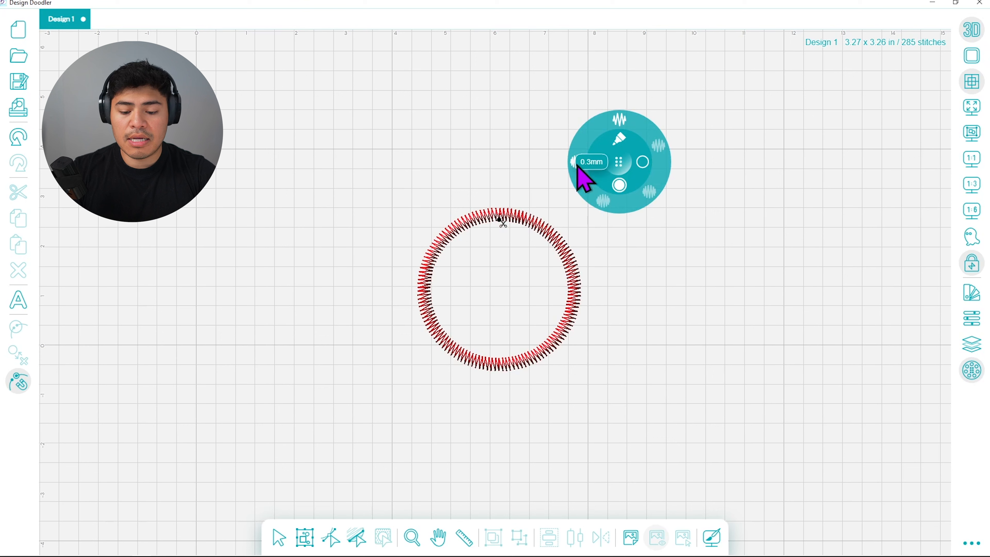
click(596, 191)
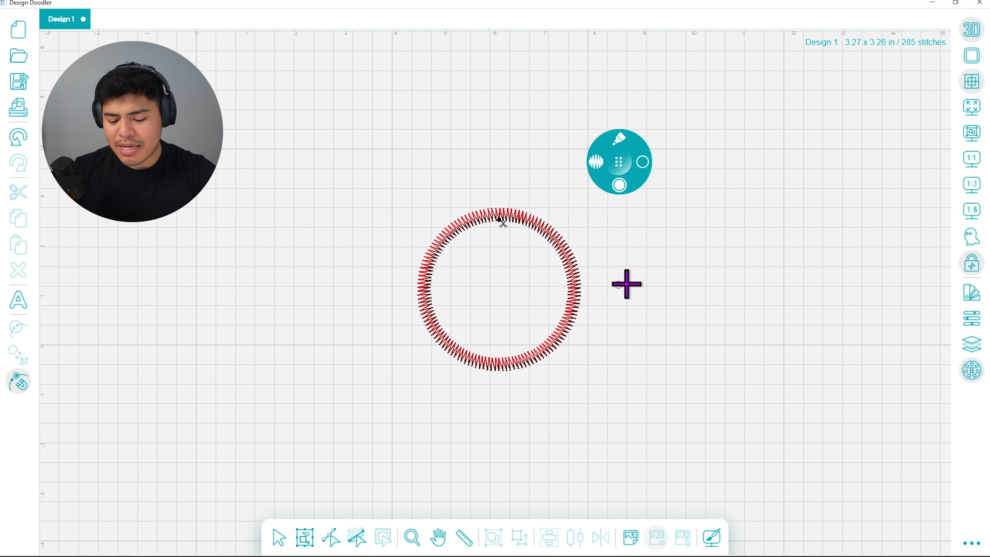
drag(680, 286, 747, 284)
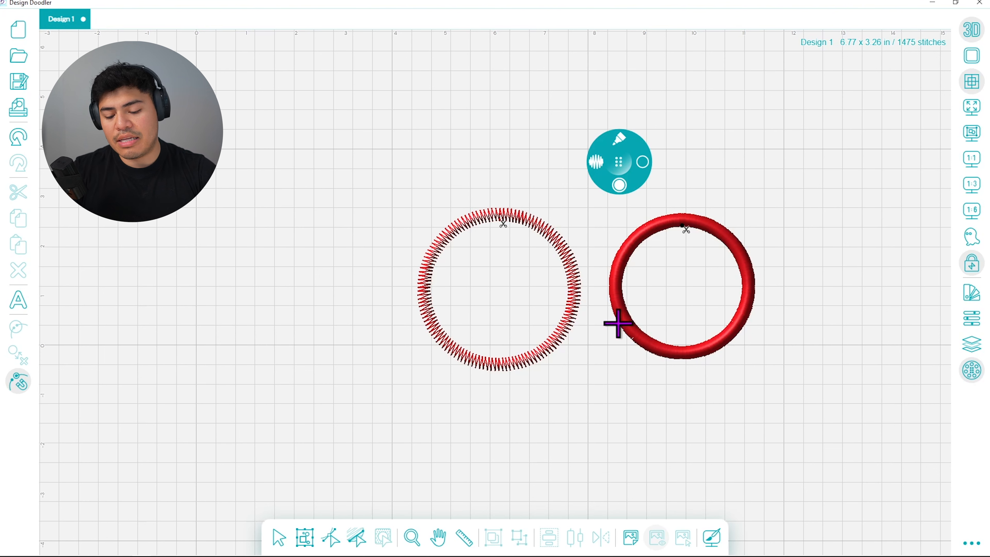
- Reduce the brush size and draw a thinner circle about 1.7 in across inside the dense circle
mouse_move(662, 195)
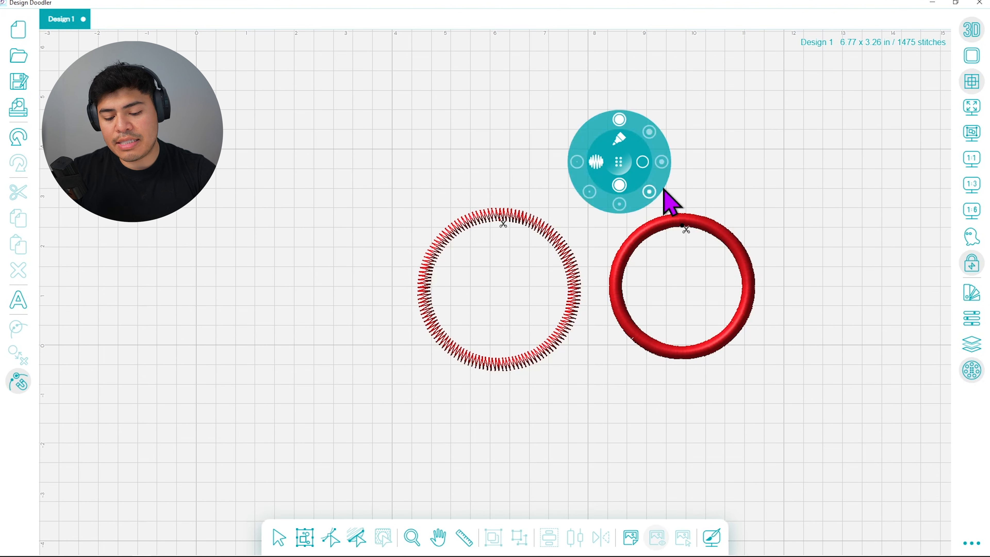
click(619, 209)
drag(683, 290, 725, 286)
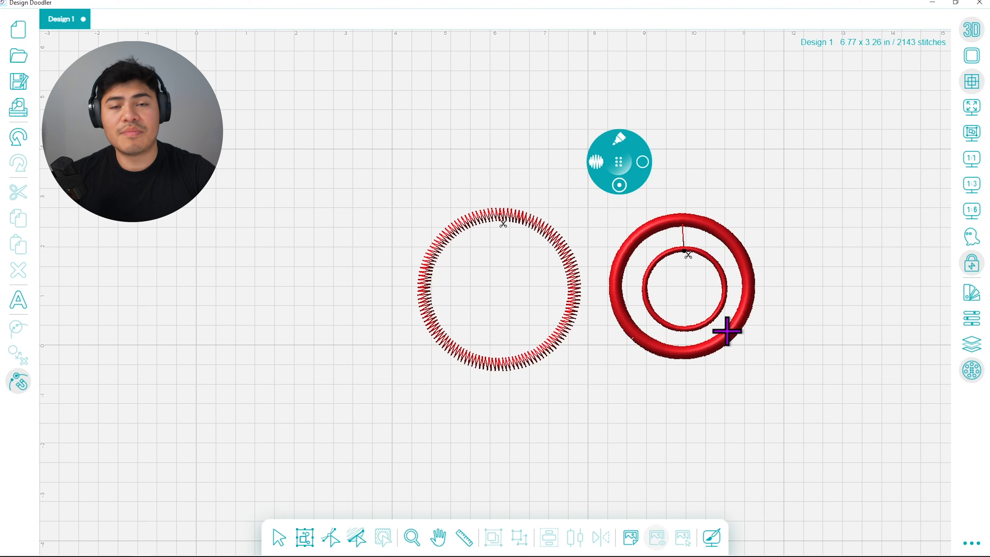
- Undo all three circles to clear the canvas
click(18, 137)
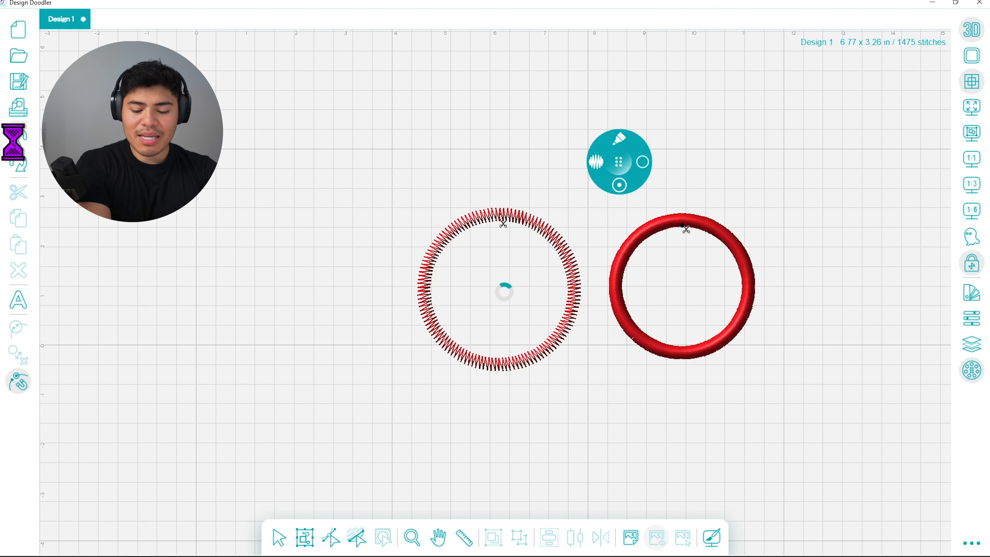
click(18, 137)
click(18, 137)
- Draw a square about 3.7 in wide and a heart about 3.5 in wide beside it, and undo both
mouse_move(641, 160)
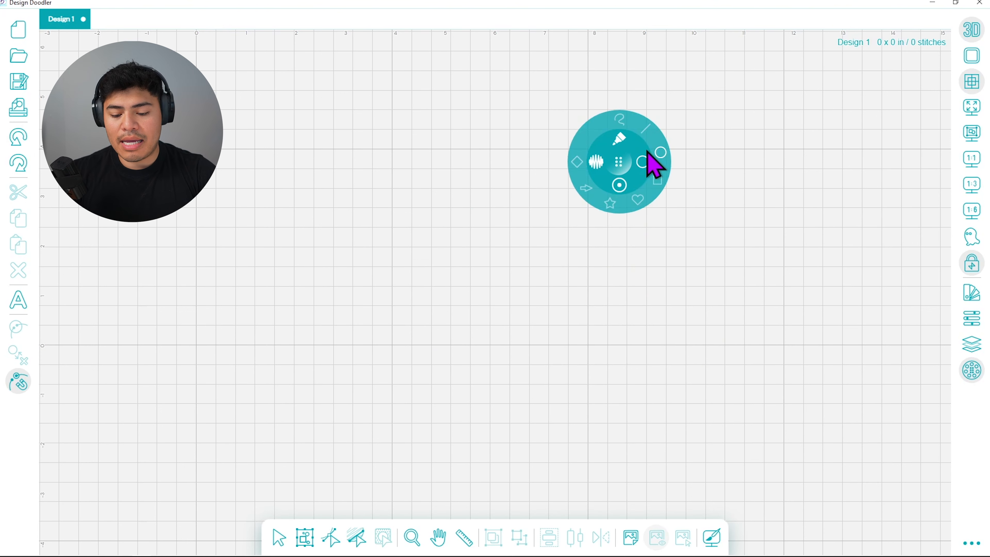
click(659, 183)
drag(429, 305, 613, 298)
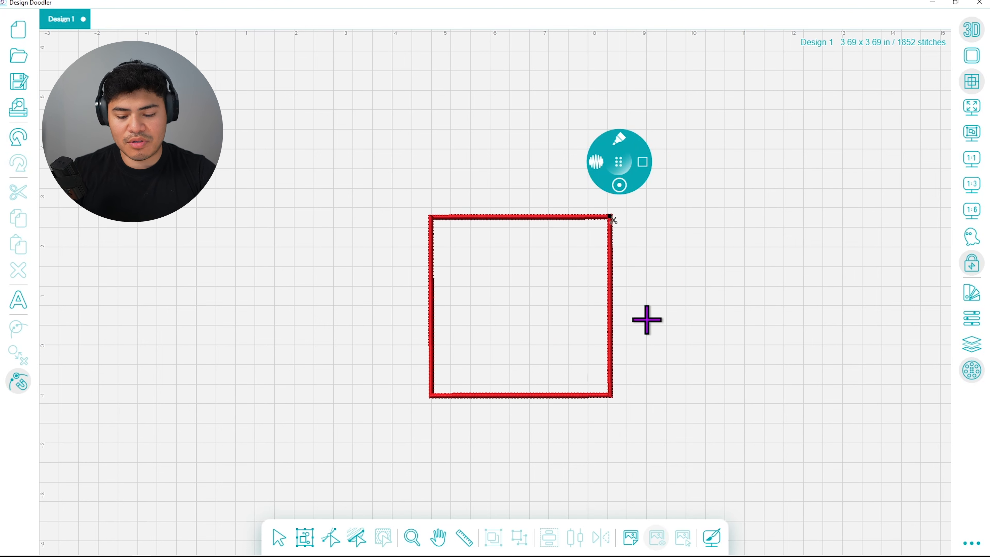
mouse_move(645, 163)
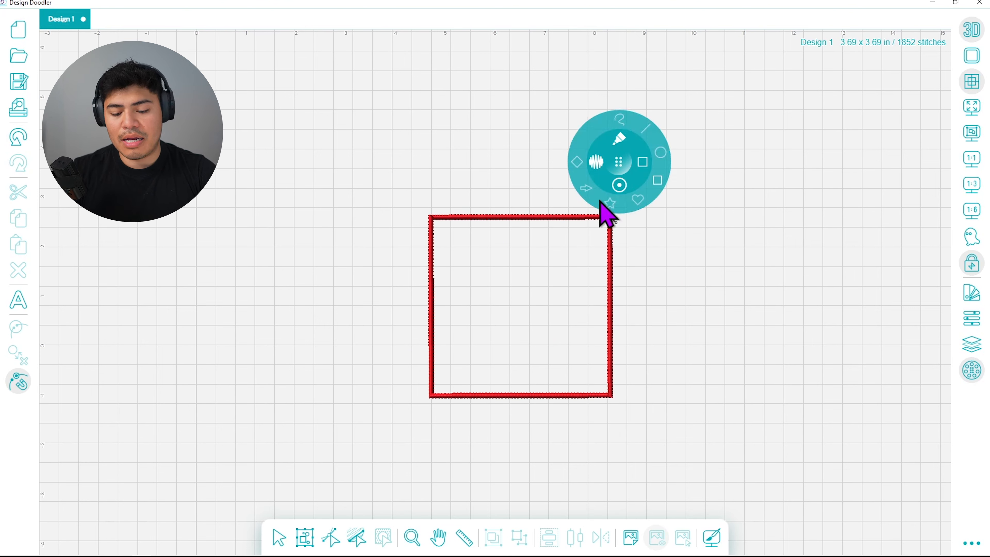
click(639, 203)
drag(665, 296, 830, 291)
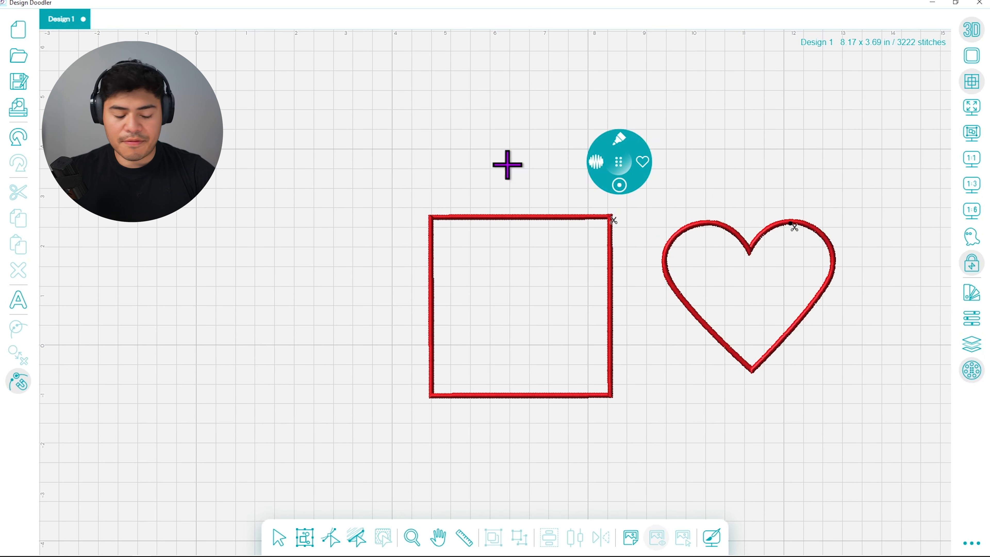
click(17, 145)
click(18, 145)
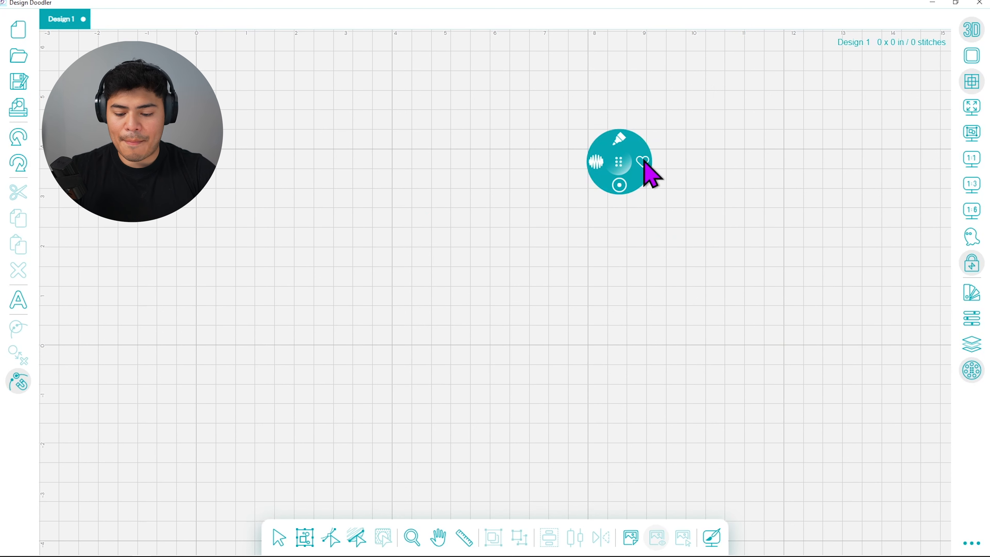
- Switch the drawing shape to star and set the thread colour to palette colour 14
click(647, 168)
click(609, 203)
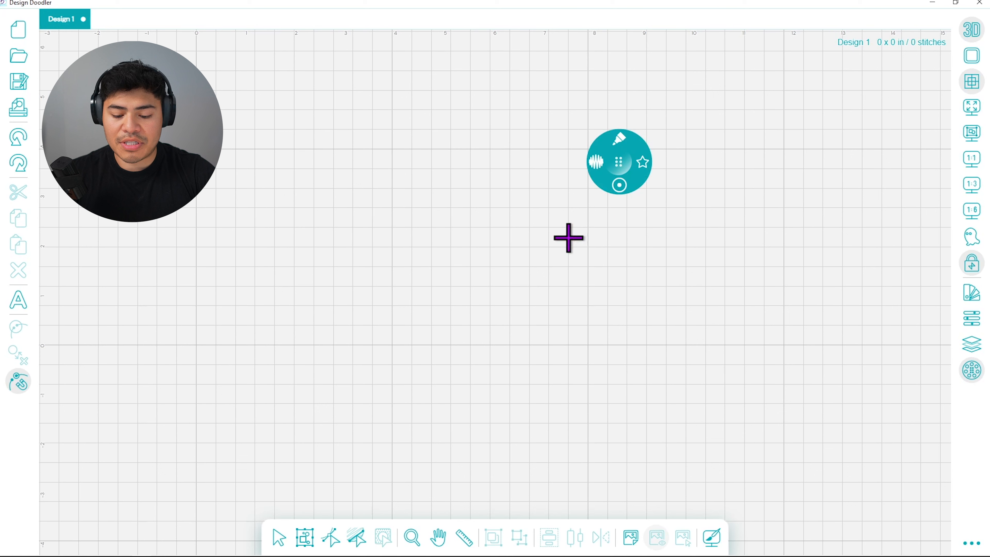
click(974, 317)
click(899, 258)
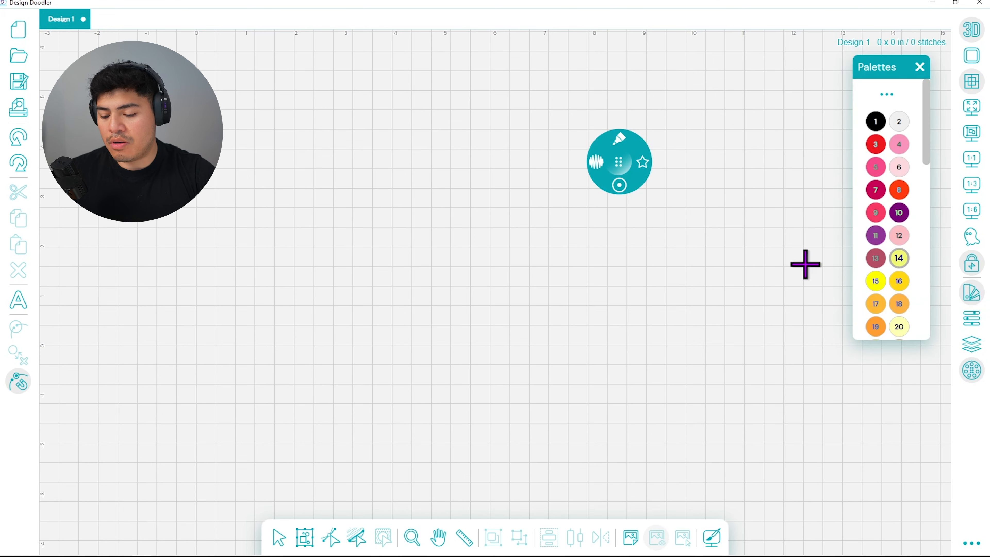
- Replace a thin trial star with one about 3.3 in wide at the largest brush size, and close the Palettes window
drag(456, 295, 594, 291)
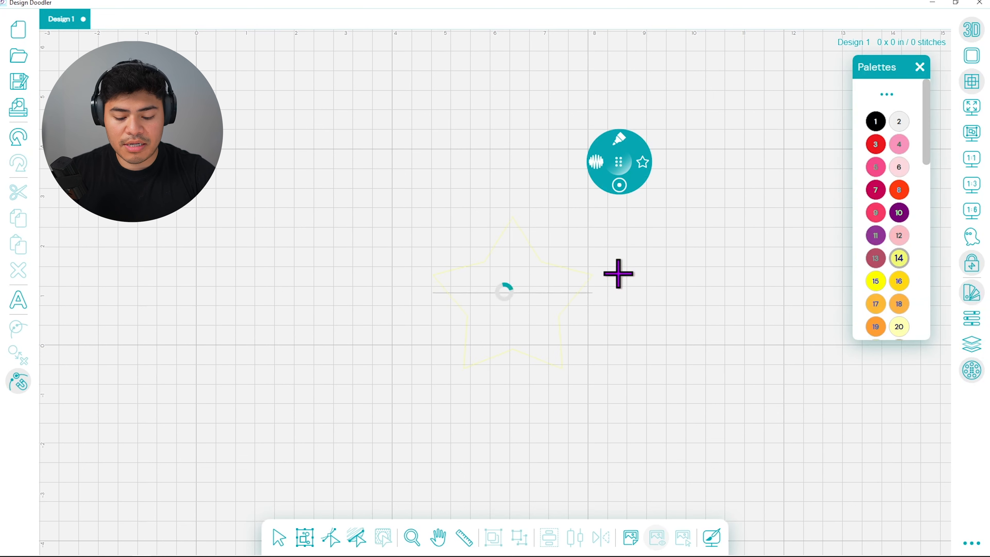
click(18, 137)
mouse_move(629, 177)
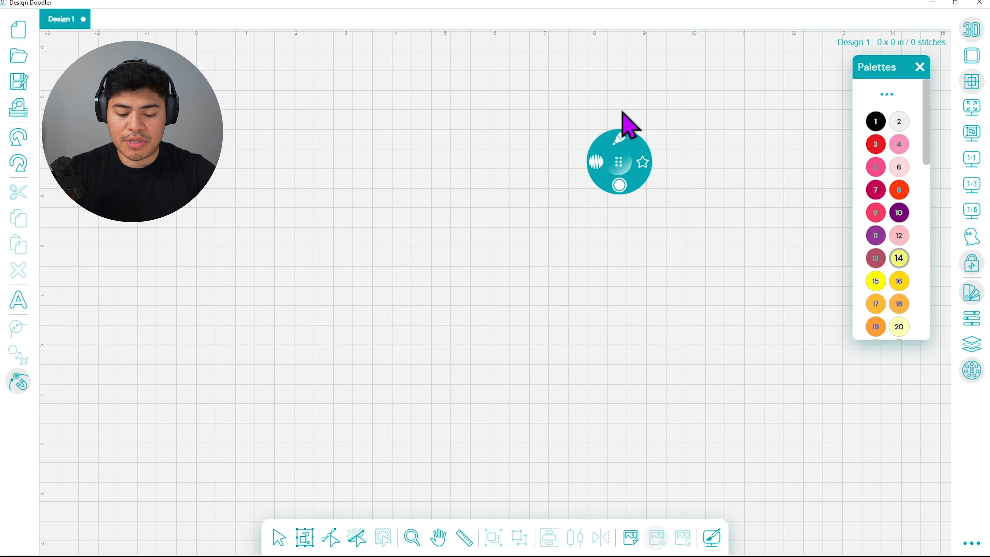
drag(440, 300, 580, 302)
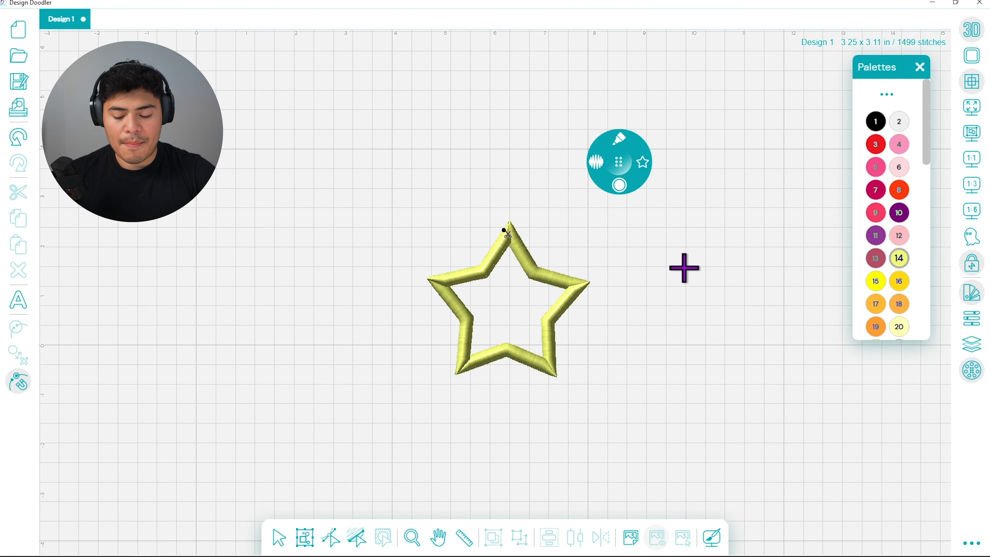
click(919, 68)
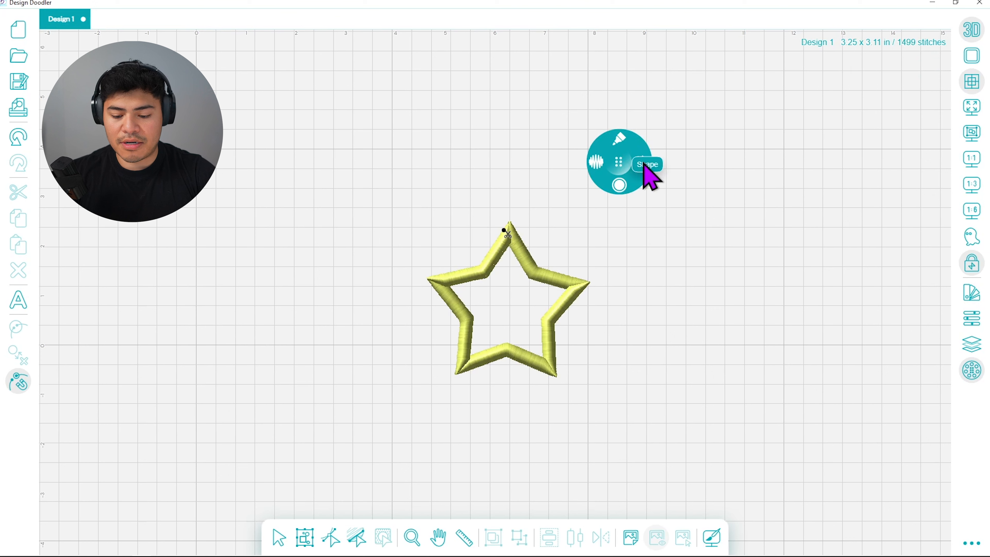
- Draw two arrows aimed at the star from opposite sides, about 3.7 in and 4.8 in long, and undo both
click(589, 188)
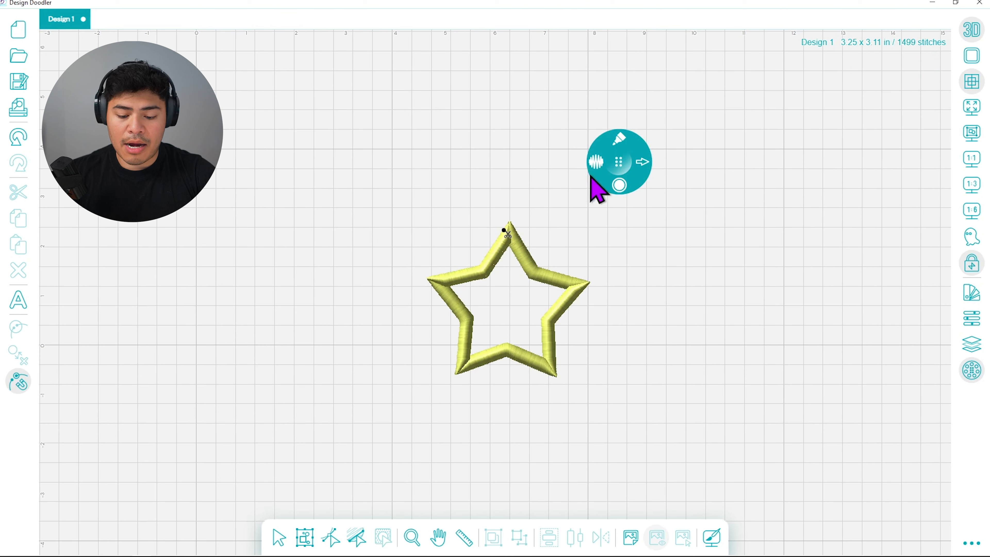
drag(331, 110, 459, 240)
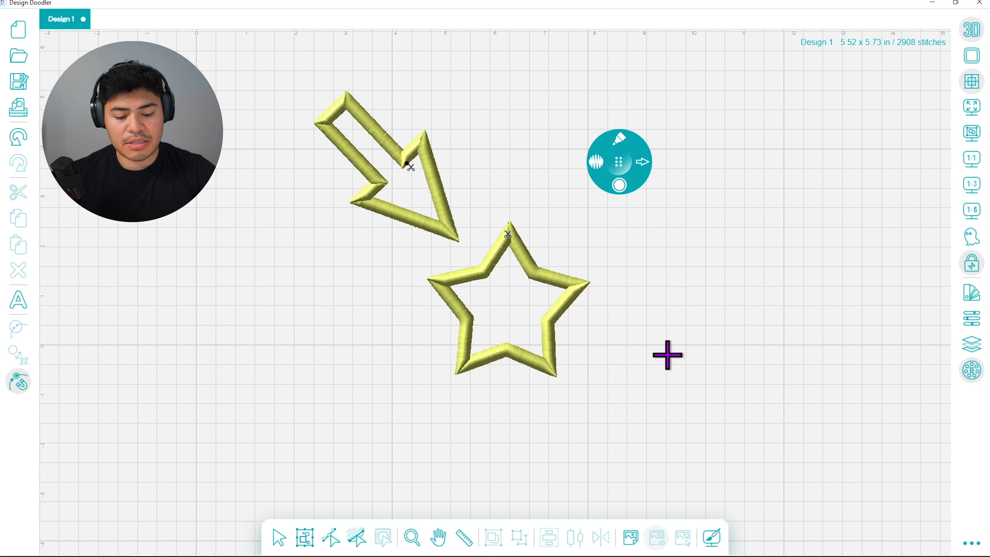
drag(736, 139, 583, 288)
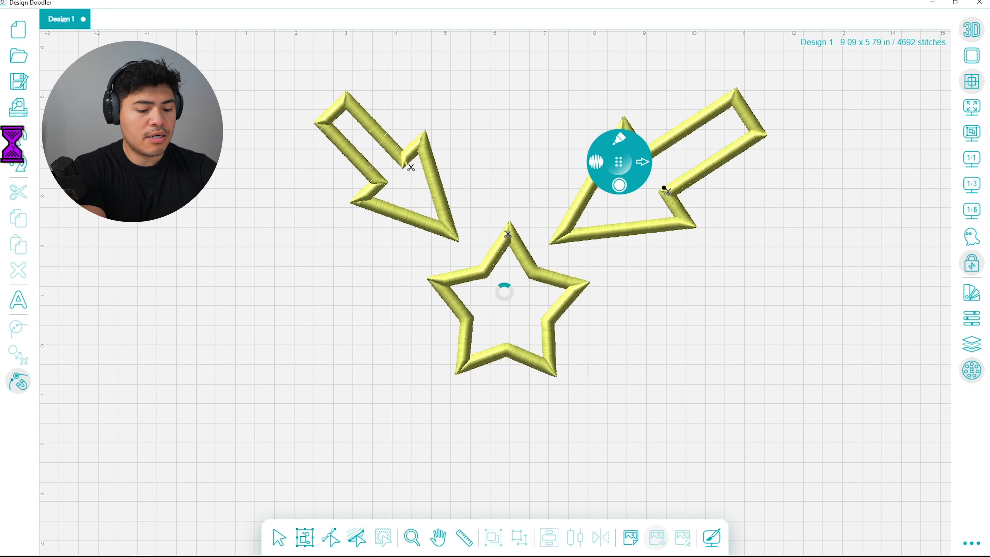
click(18, 137)
click(18, 138)
- Switch the drawing shape to diamond and draw a diamond about 3.3 in wide beside the star
click(620, 184)
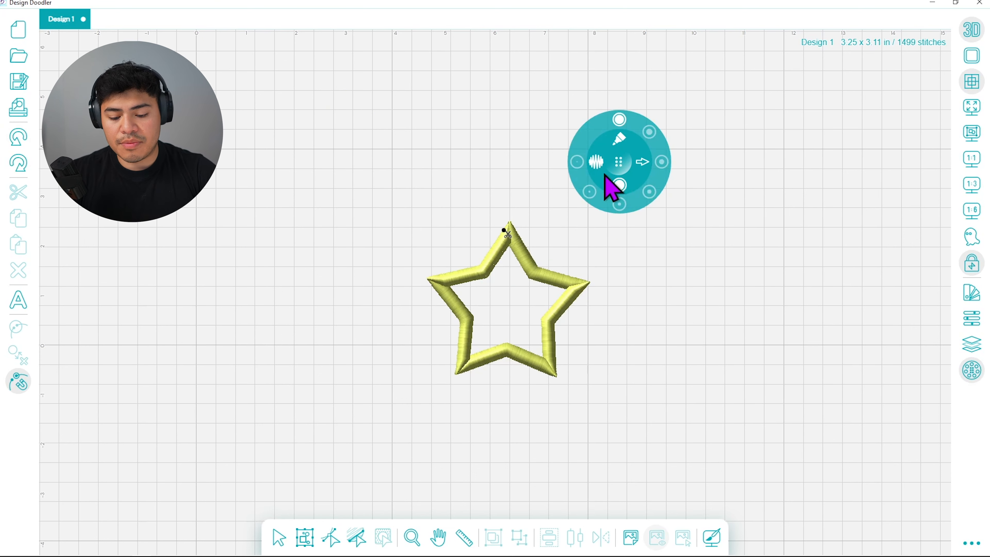
click(642, 160)
click(579, 164)
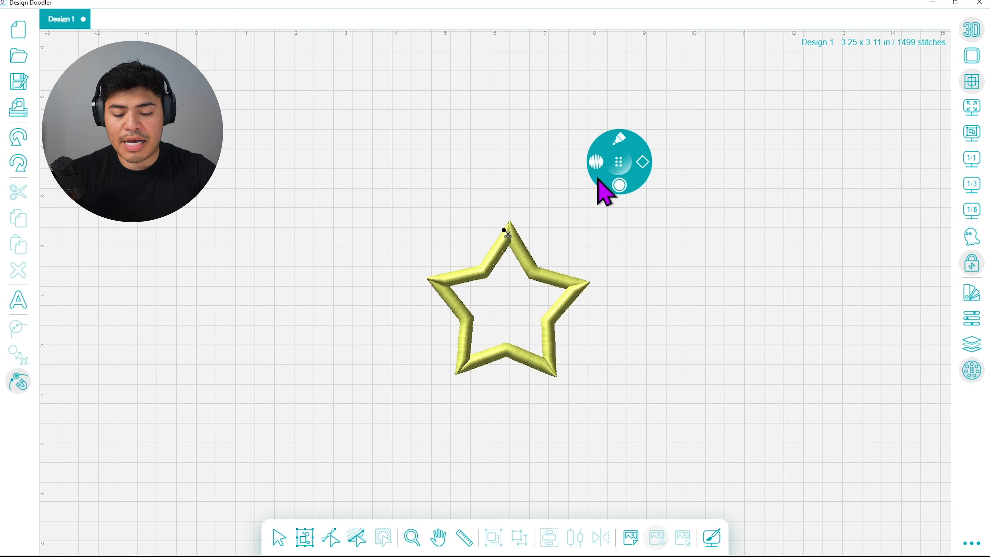
drag(624, 283, 787, 283)
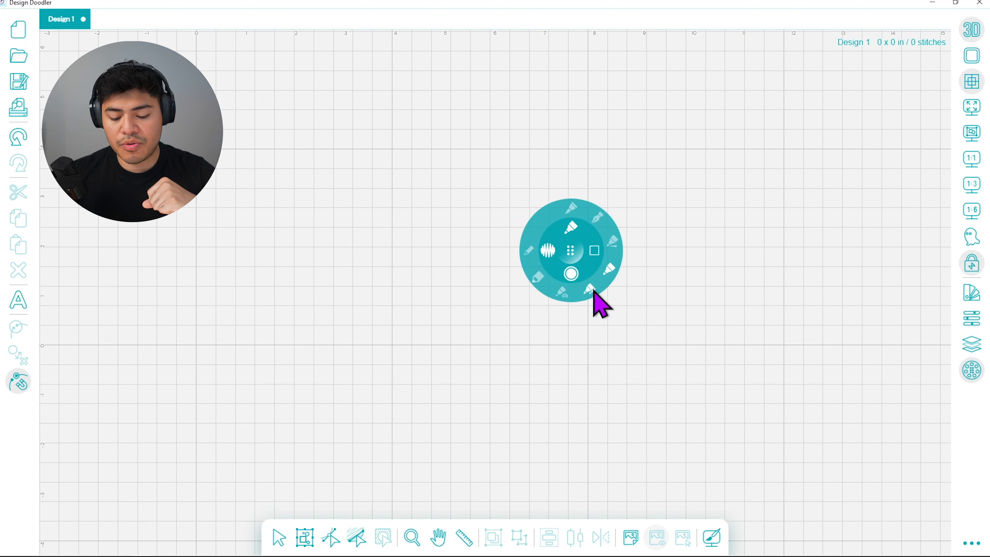
- Draw a square about 4.4 in wide with the three-colour brush, and open the Sequence View clear of it
click(594, 290)
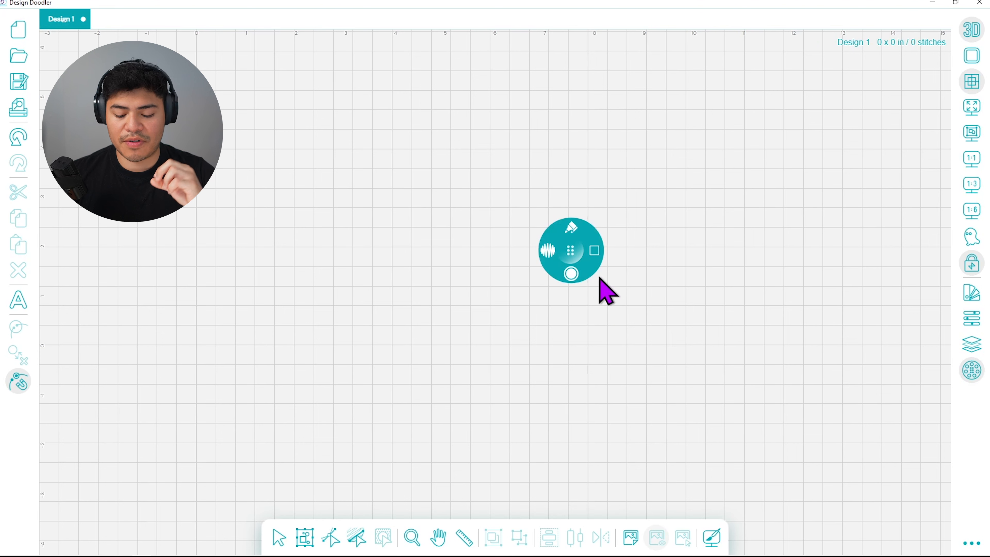
drag(666, 189, 870, 184)
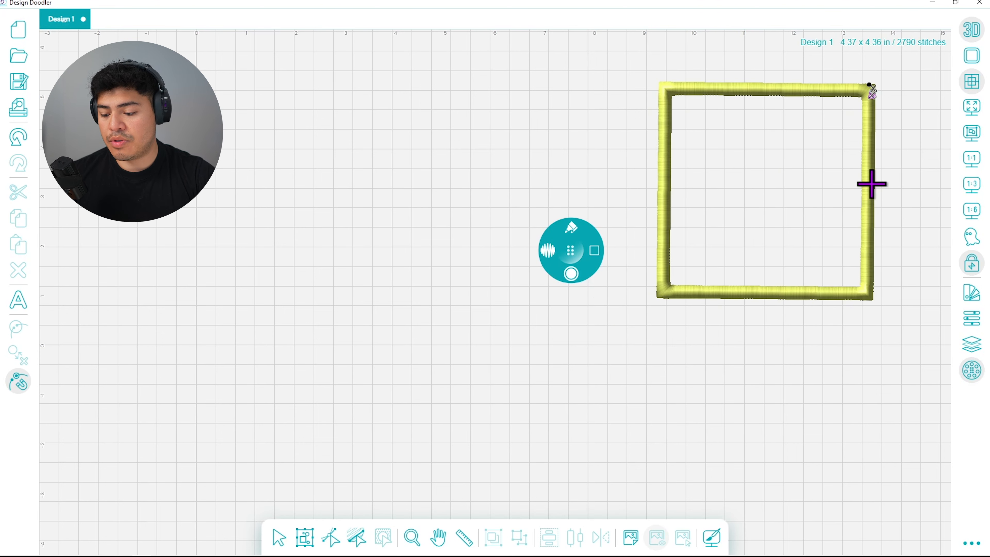
click(972, 345)
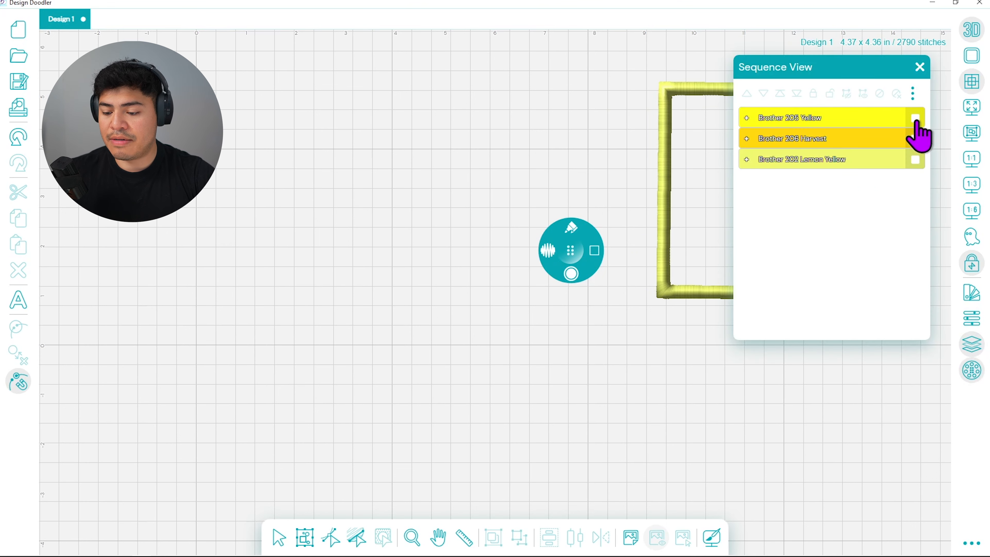
drag(829, 66, 287, 150)
- Draw two more three-colour squares, about 2.9 in and 3.9 in wide, between the Sequence View and the first square
drag(448, 339, 581, 342)
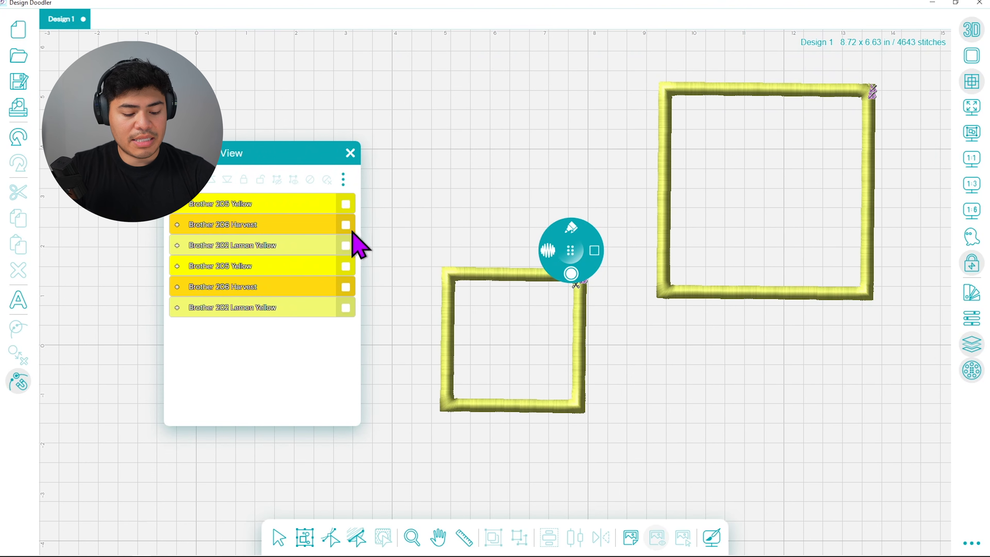
click(407, 135)
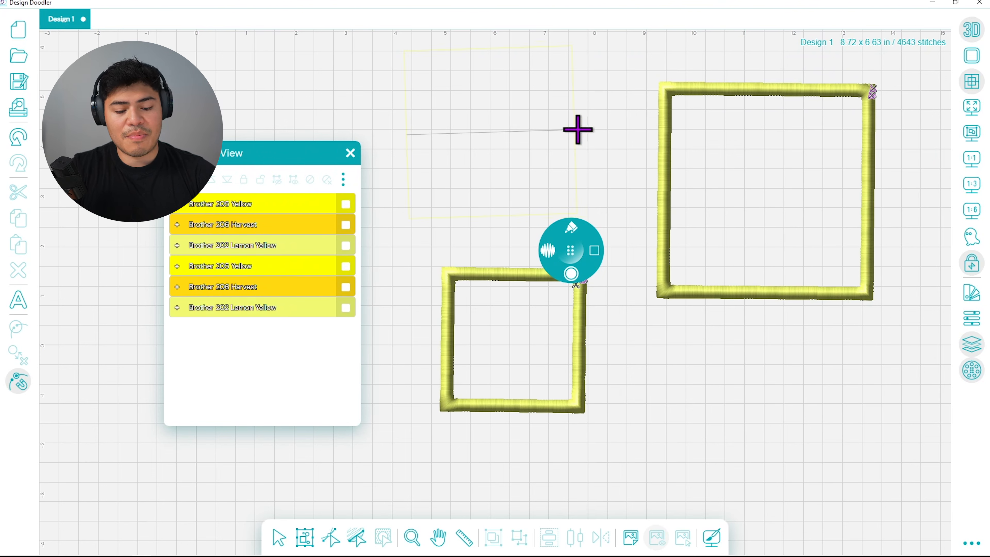
click(585, 131)
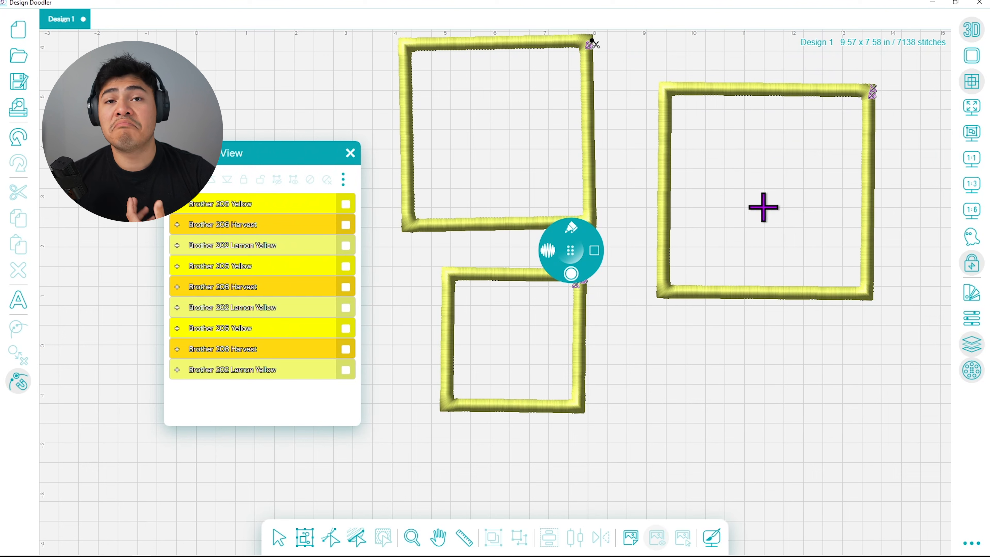
- Switch the drawing shape to freehand and draw a three-colour yellow oval about 3.3 in wide below the largest square
click(594, 251)
click(605, 233)
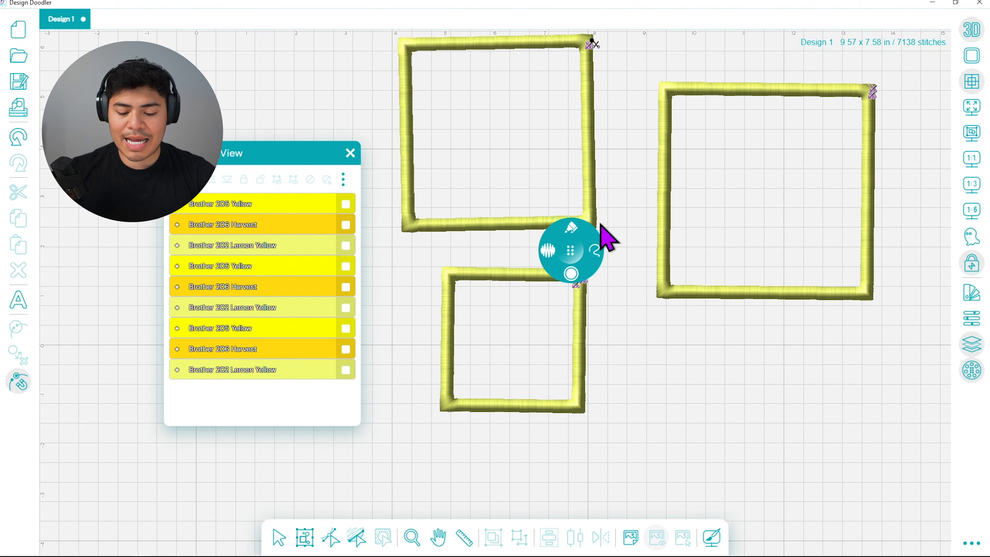
mouse_move(738, 349)
mouse_down()
mouse_move(671, 401)
mouse_move(756, 464)
mouse_up()
drag(757, 358, 753, 353)
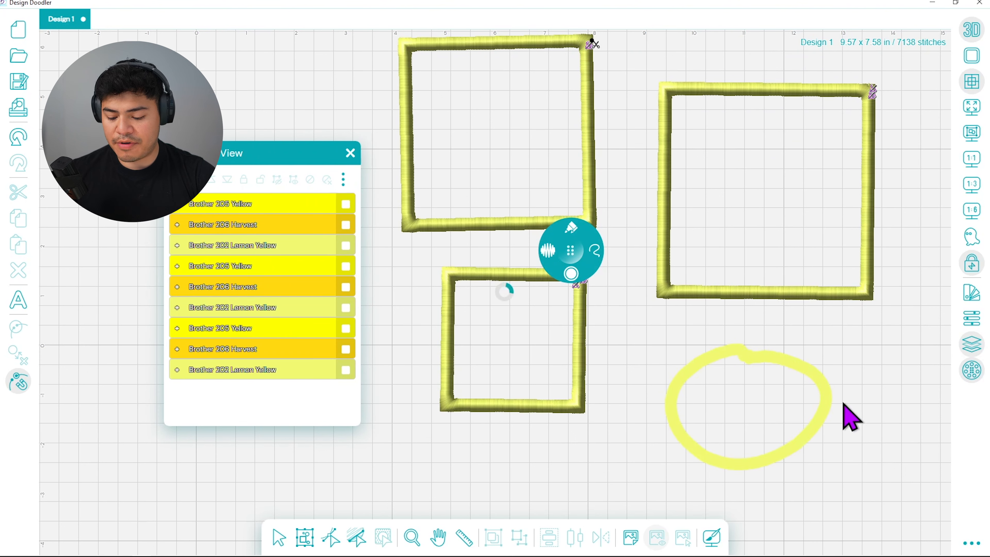
scroll(358, 361, down, 1)
scroll(362, 375, down, 1)
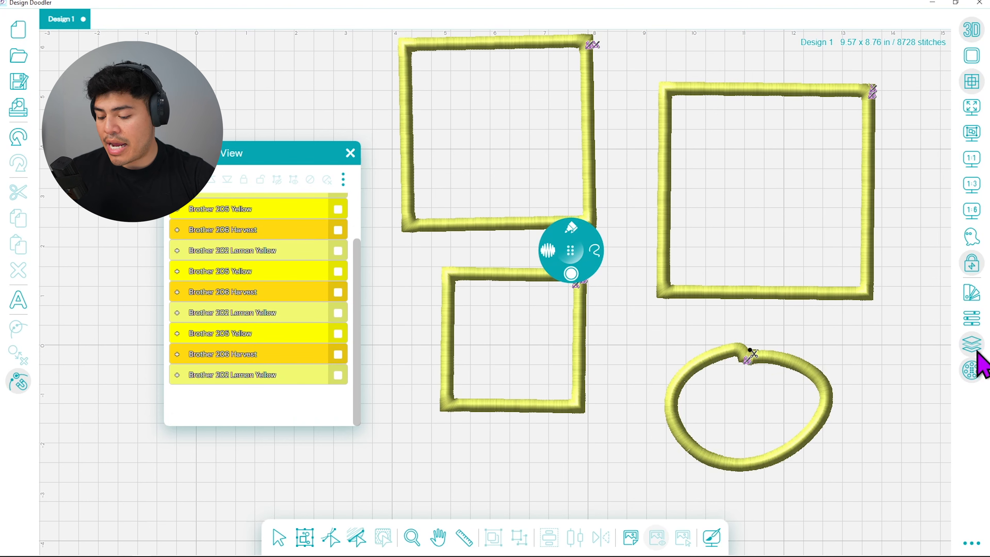
- Move the Sequence View over to the largest square and draw a tall freehand red loop, about 2.5 in wide and 5 in tall
click(971, 317)
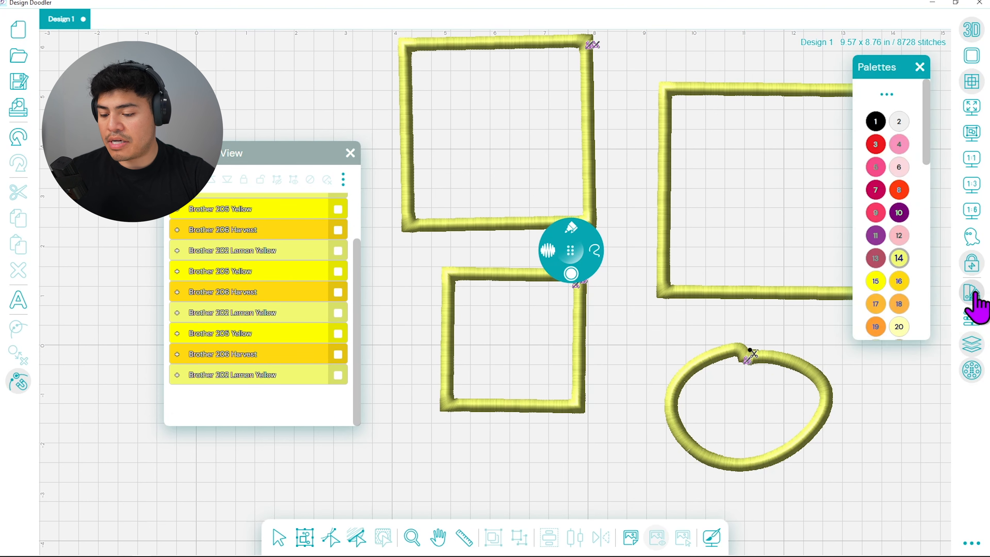
click(919, 67)
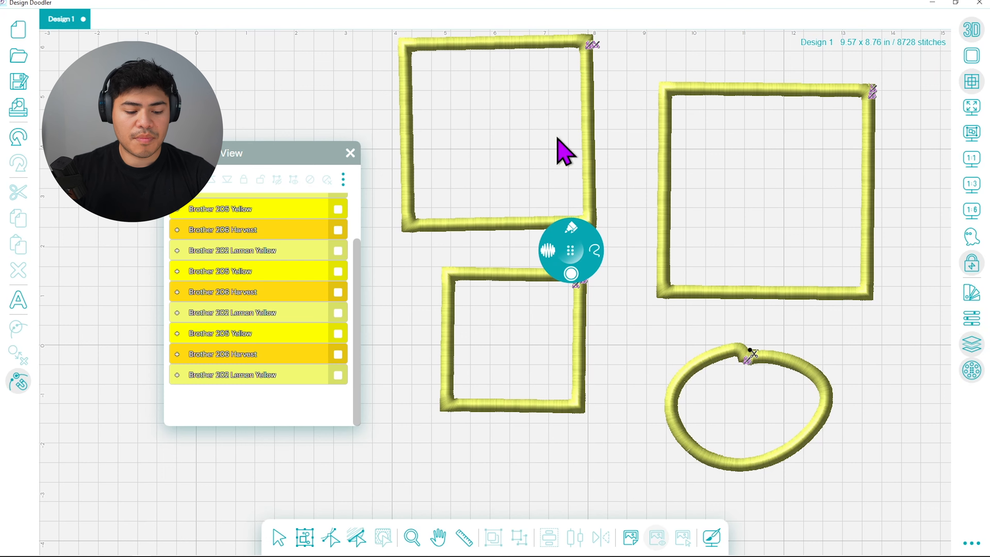
drag(269, 153, 709, 152)
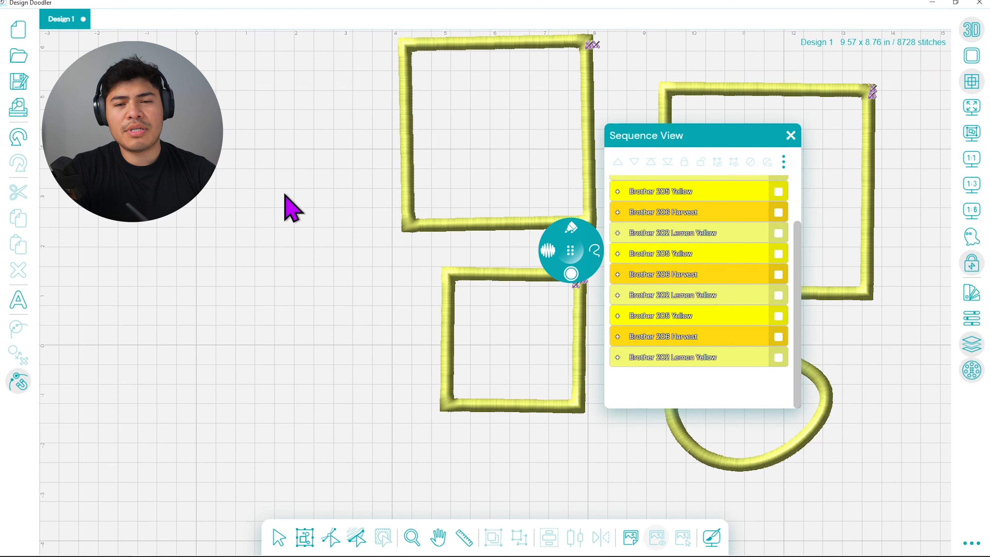
mouse_move(275, 233)
mouse_down()
mouse_move(274, 191)
mouse_move(257, 156)
mouse_move(211, 146)
mouse_move(183, 178)
mouse_move(171, 271)
mouse_move(190, 352)
mouse_move(245, 373)
mouse_move(278, 326)
mouse_move(280, 233)
mouse_up()
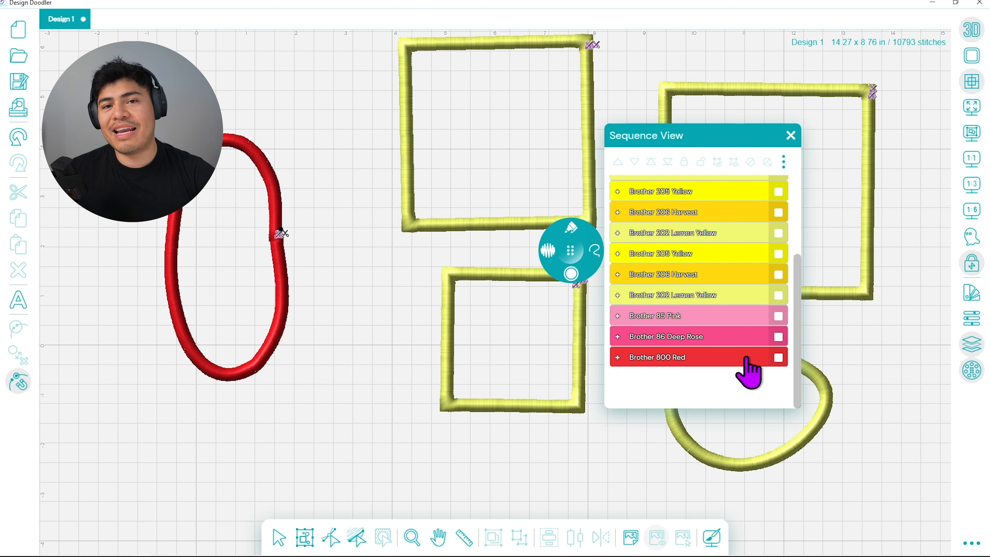
- Close the Sequence View and delete every shape in the design
click(790, 135)
click(305, 537)
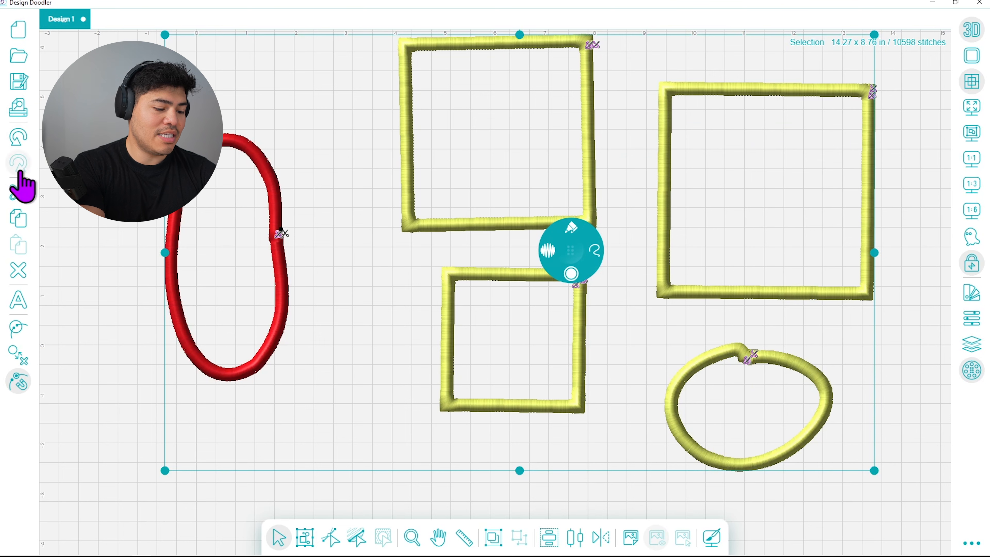
click(18, 270)
- Switch to the fill brush at the fourth of the five density options and place the tool wheel clear of the drawing area
drag(570, 250, 633, 206)
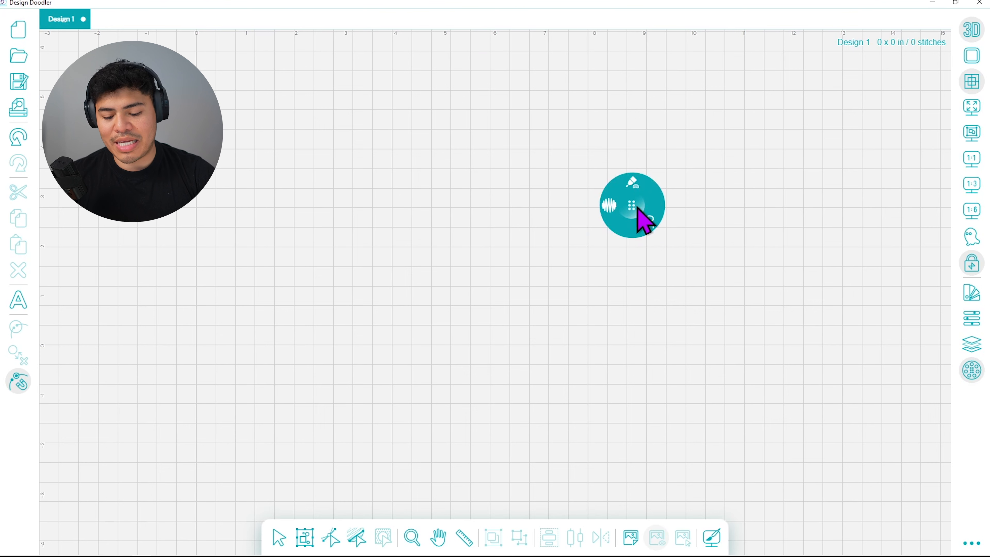
drag(637, 190, 781, 129)
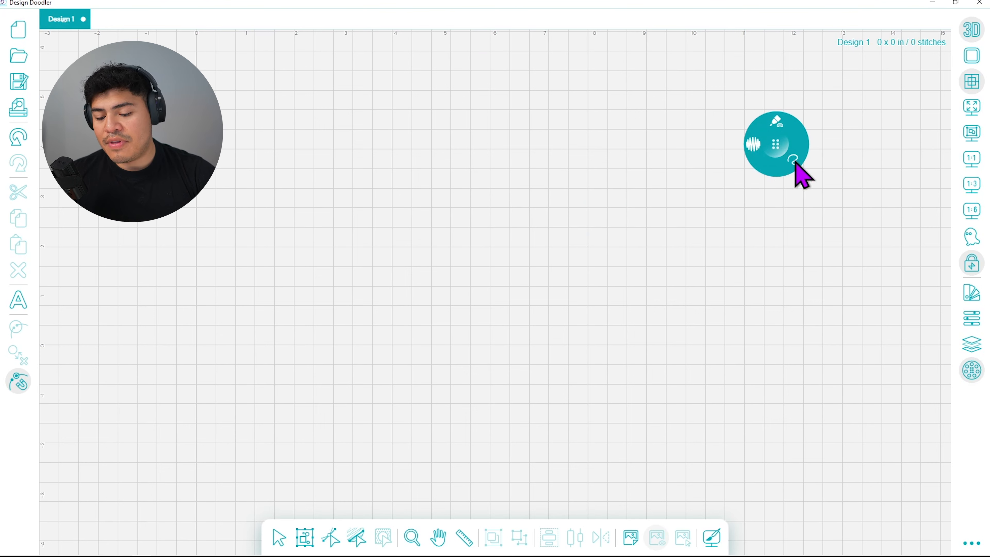
click(754, 144)
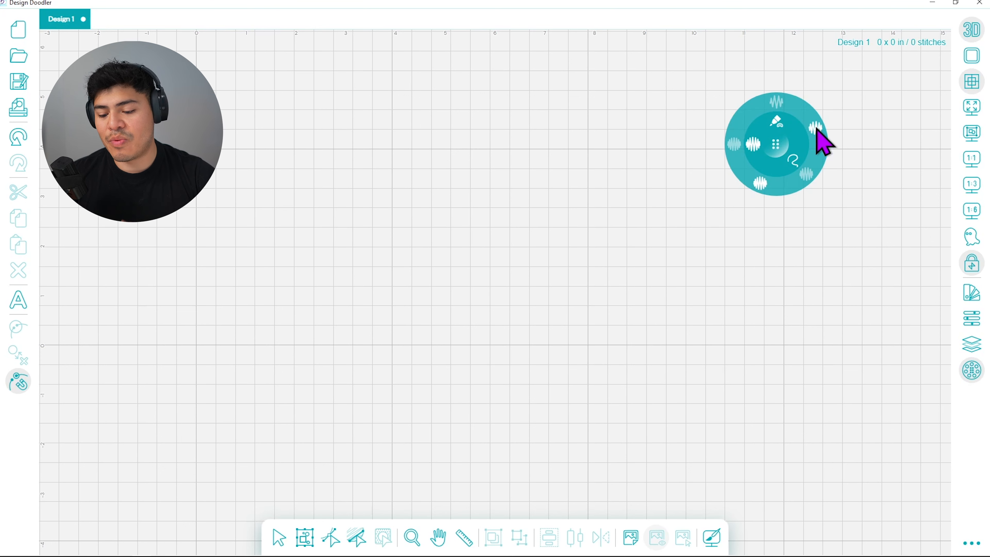
click(762, 185)
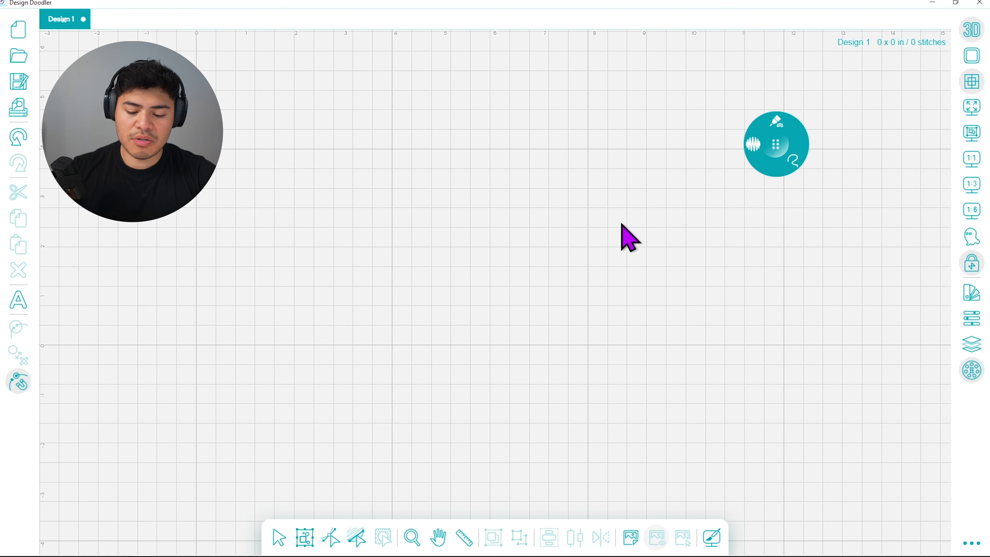
- Draw five filled freehand shapes across the canvas, about 4.7, 4.1, 2.6, 2.3 and 1 in wide
mouse_move(627, 253)
mouse_down()
mouse_move(524, 257)
mouse_move(515, 329)
mouse_move(644, 342)
mouse_move(732, 336)
mouse_move(746, 228)
mouse_move(730, 216)
mouse_move(645, 213)
mouse_move(629, 253)
mouse_up()
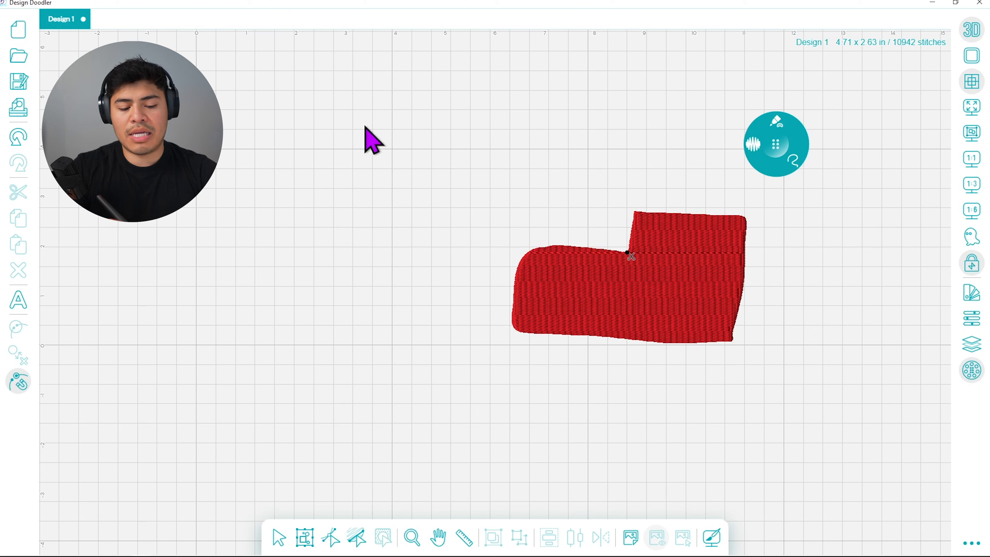
mouse_move(319, 133)
mouse_down()
mouse_move(300, 157)
mouse_move(285, 242)
mouse_move(358, 283)
mouse_move(441, 236)
mouse_move(484, 141)
mouse_up()
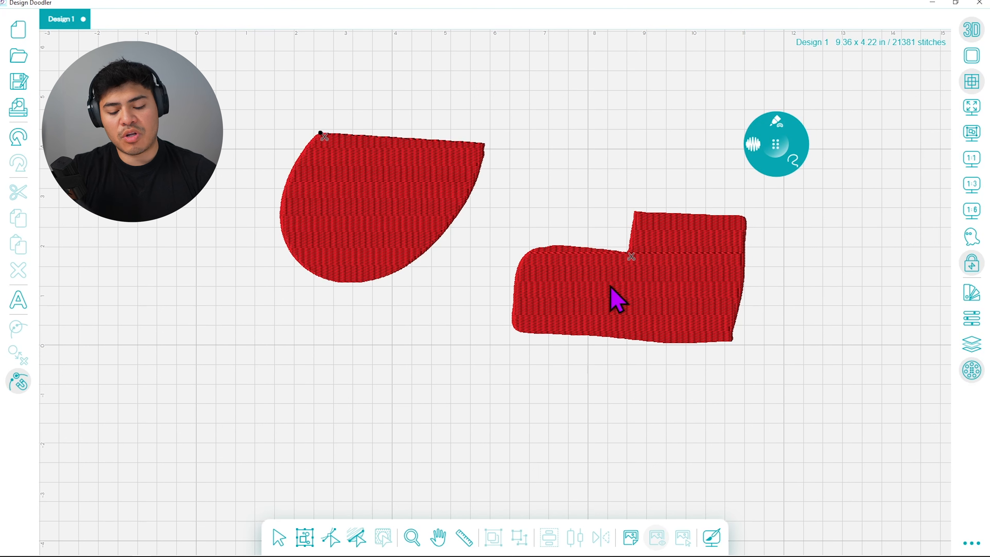
mouse_move(829, 308)
mouse_down()
mouse_move(797, 392)
mouse_move(859, 376)
mouse_move(911, 264)
mouse_move(919, 170)
mouse_move(905, 68)
mouse_up()
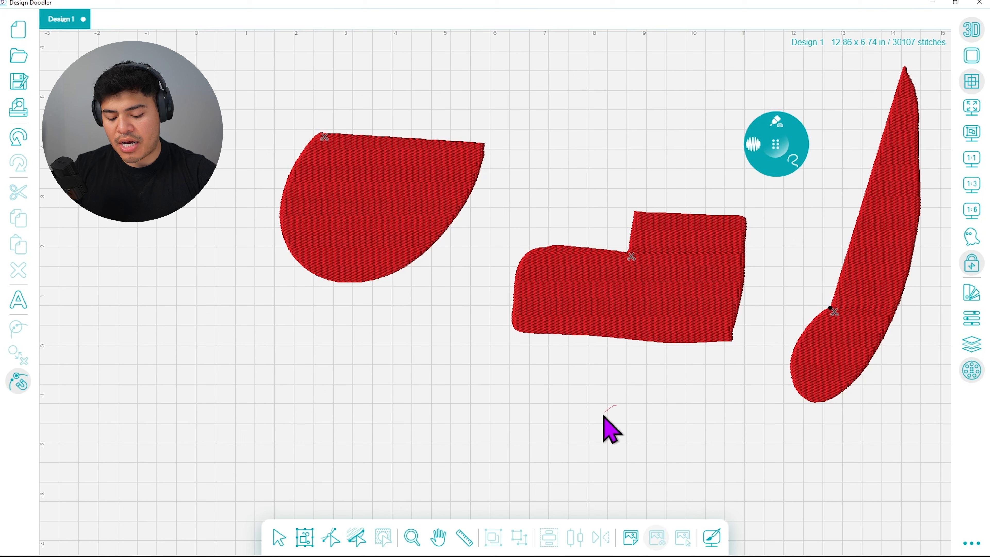
mouse_move(603, 416)
mouse_down()
mouse_move(626, 475)
mouse_move(687, 446)
mouse_move(701, 379)
mouse_move(665, 355)
mouse_move(632, 364)
mouse_move(621, 399)
mouse_up()
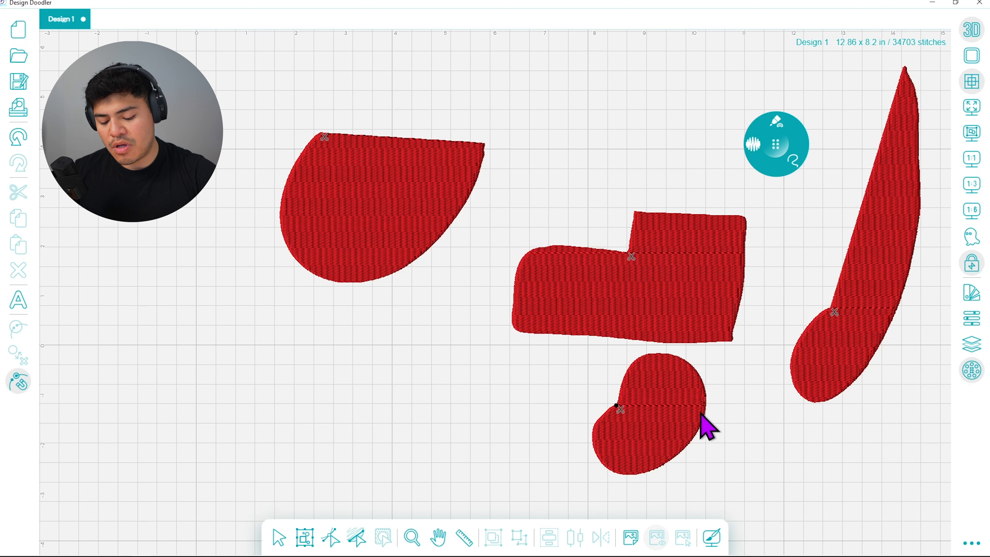
mouse_move(473, 358)
mouse_down()
mouse_move(502, 385)
mouse_move(476, 356)
mouse_up()
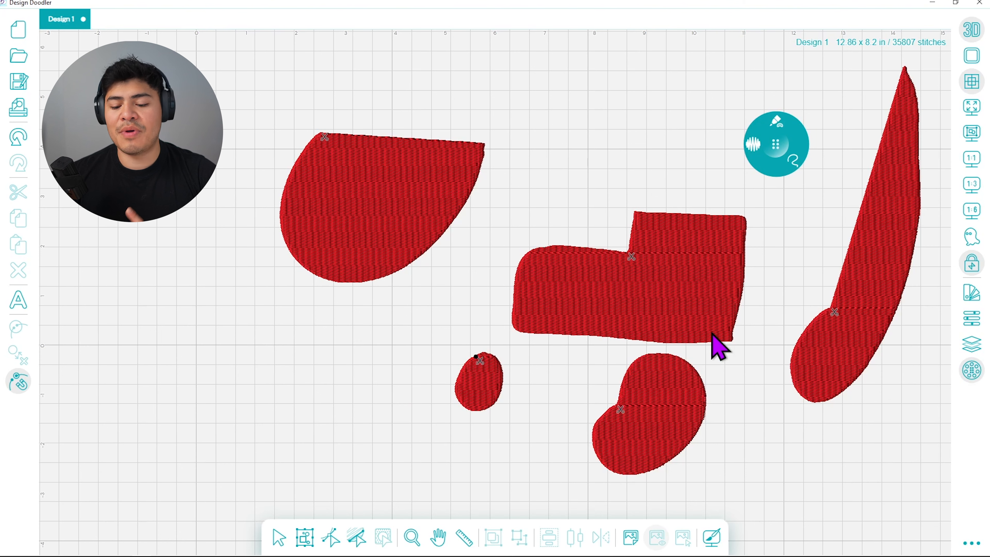
- Delete all the filled freehand shapes and move the tool wheel farther out toward the canvas corner
click(305, 537)
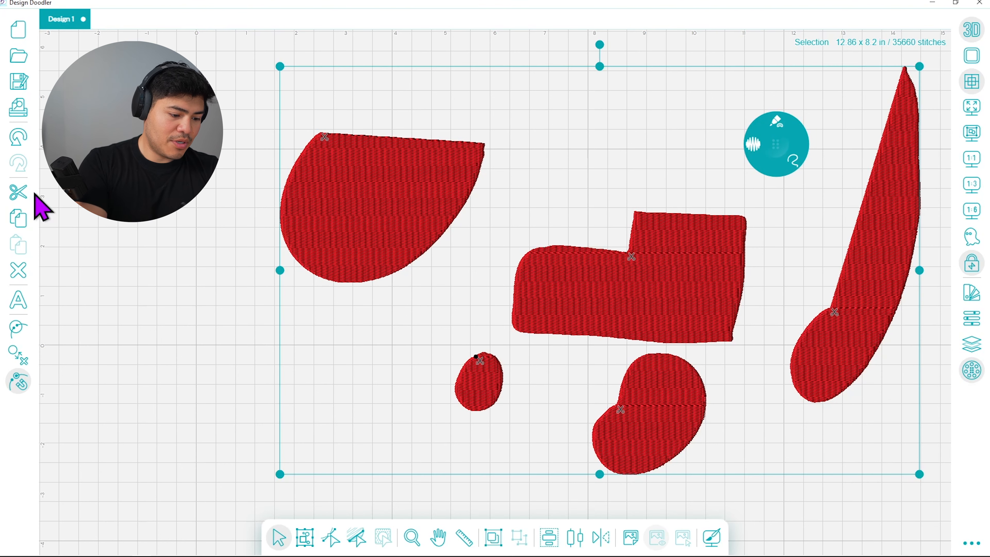
click(16, 273)
drag(778, 145, 884, 93)
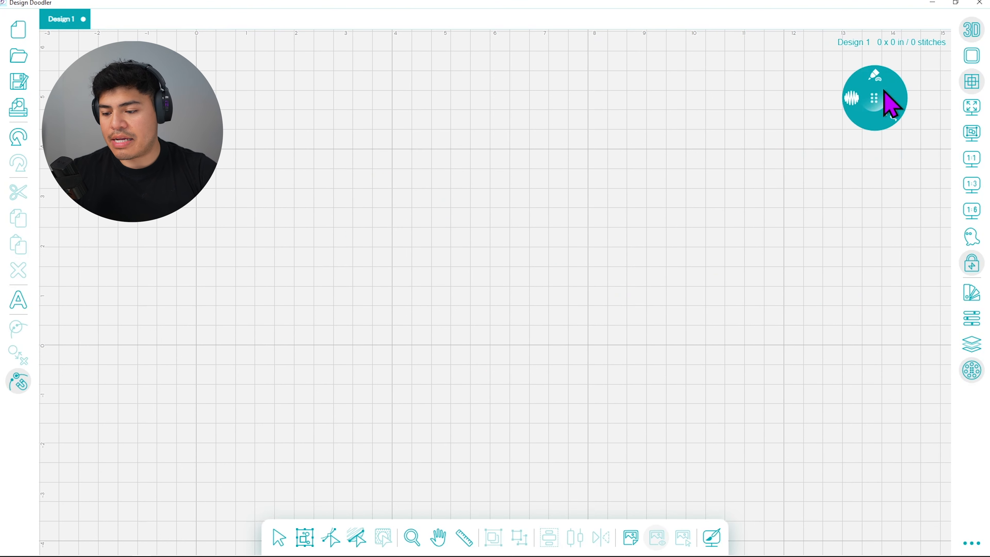
- Switch the drawing shape to square and draw two filled red squares side by side, about 2.3 in and 0.6 in wide
click(854, 97)
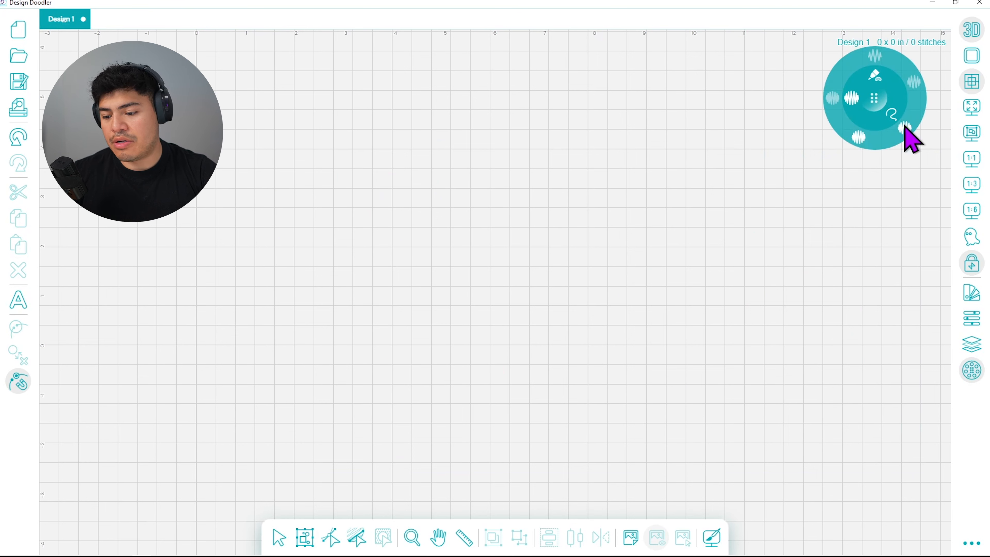
click(896, 114)
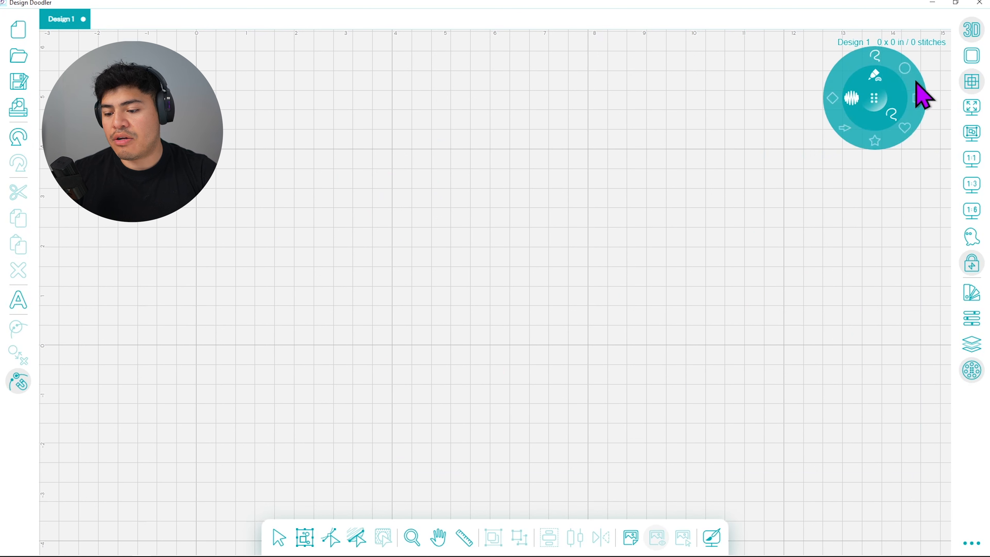
click(917, 100)
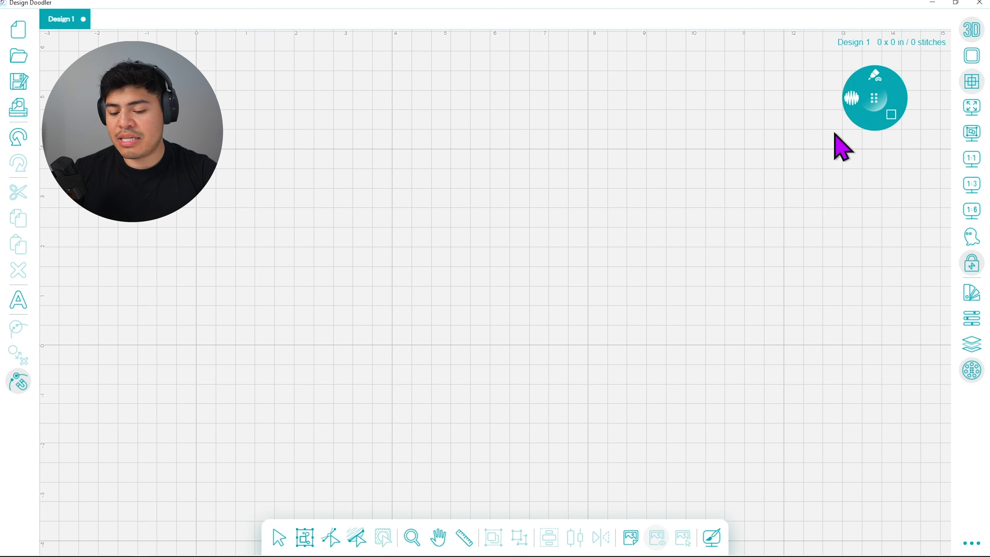
drag(595, 247, 697, 245)
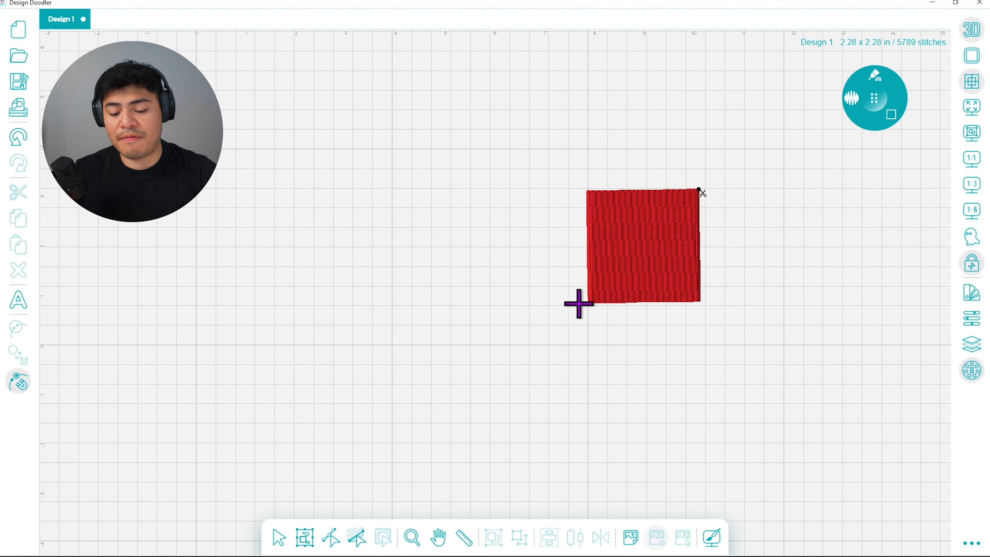
drag(531, 210, 561, 210)
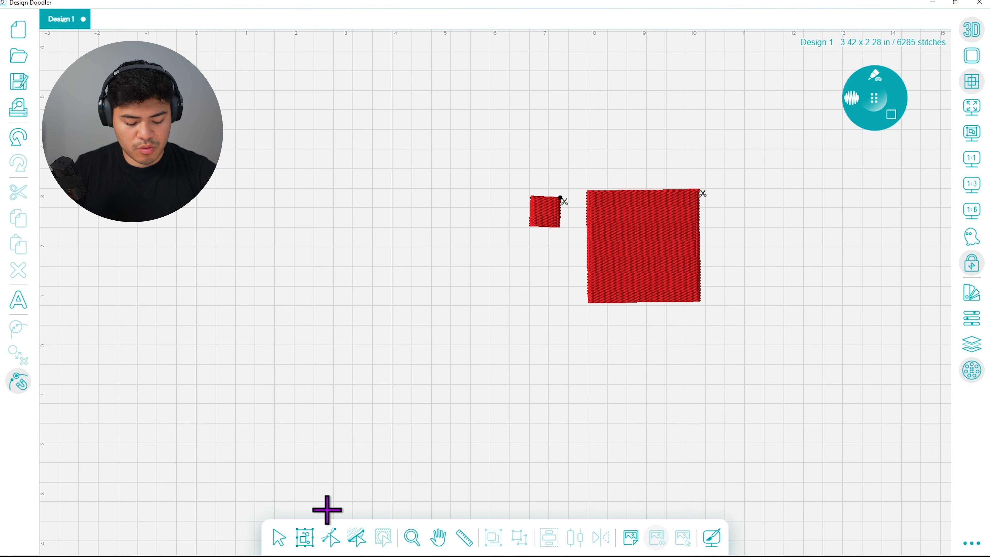
- Open the small square's properties and review its density, stitch length and available fill patterns
click(283, 522)
click(548, 211)
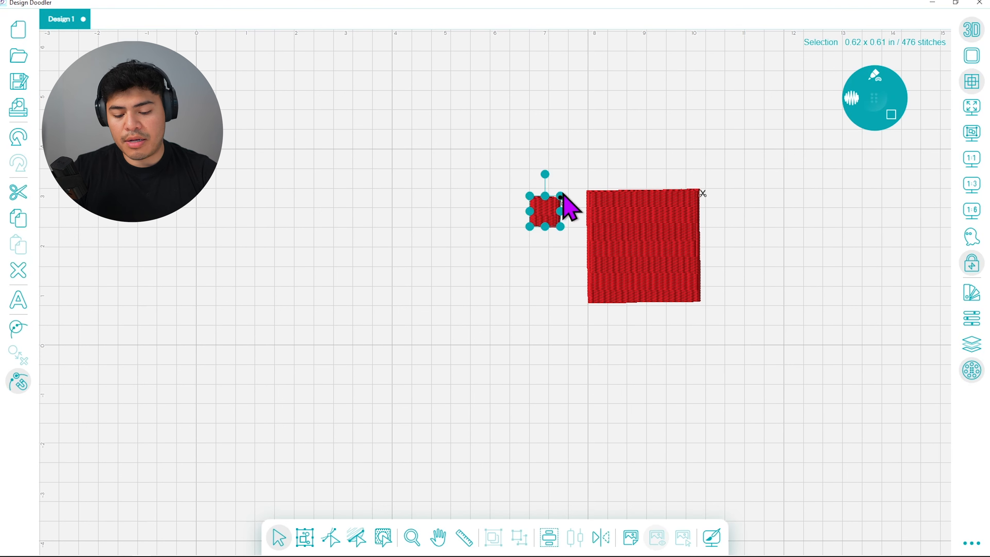
click(972, 323)
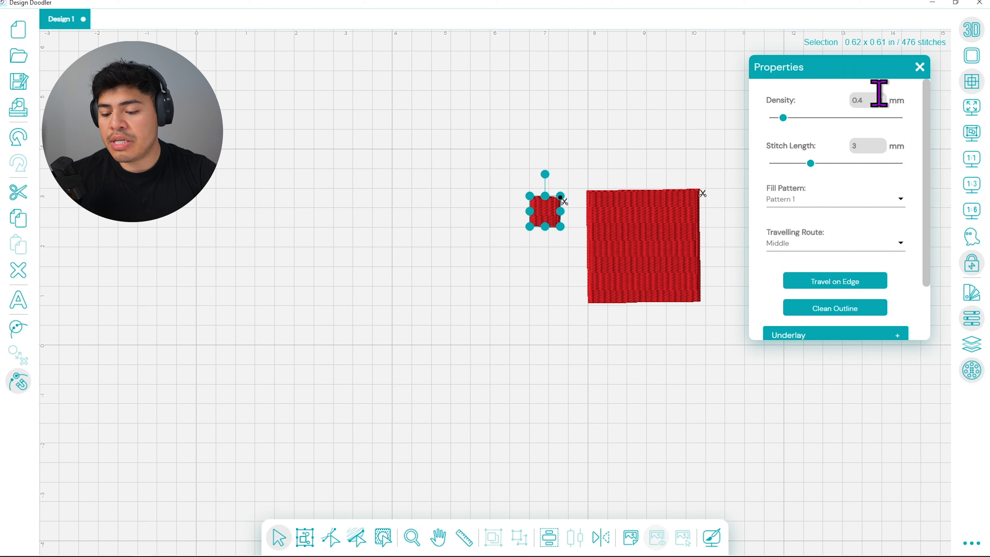
click(871, 147)
drag(925, 139, 923, 194)
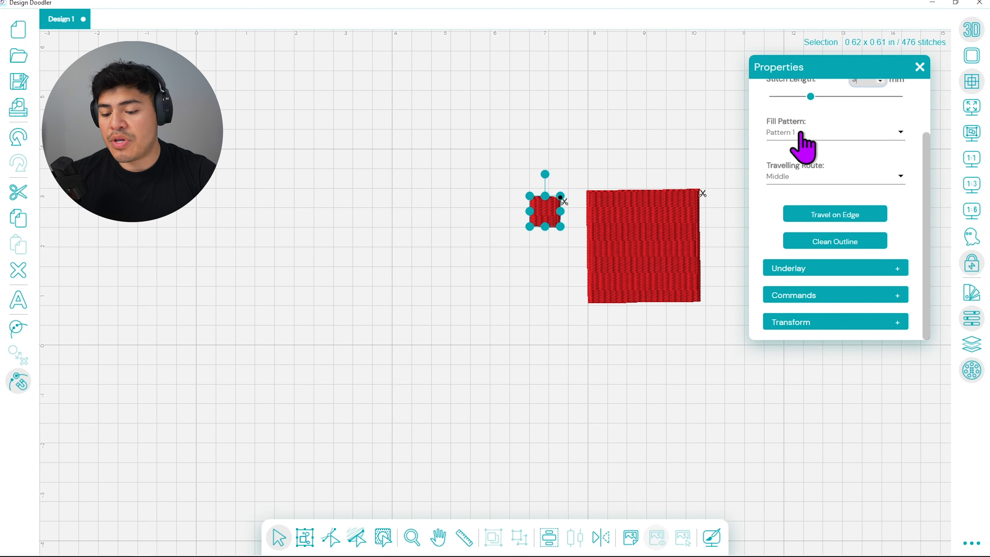
click(813, 134)
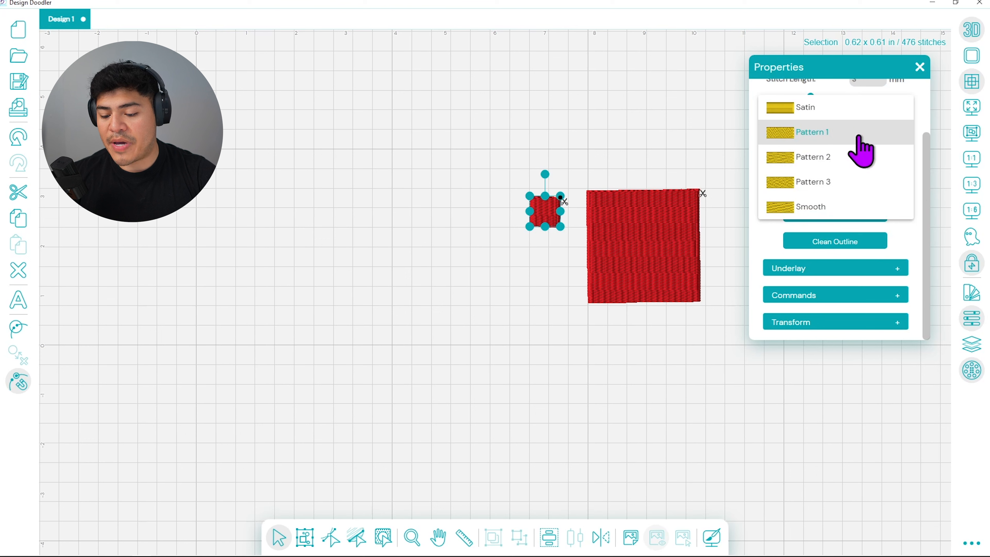
click(706, 221)
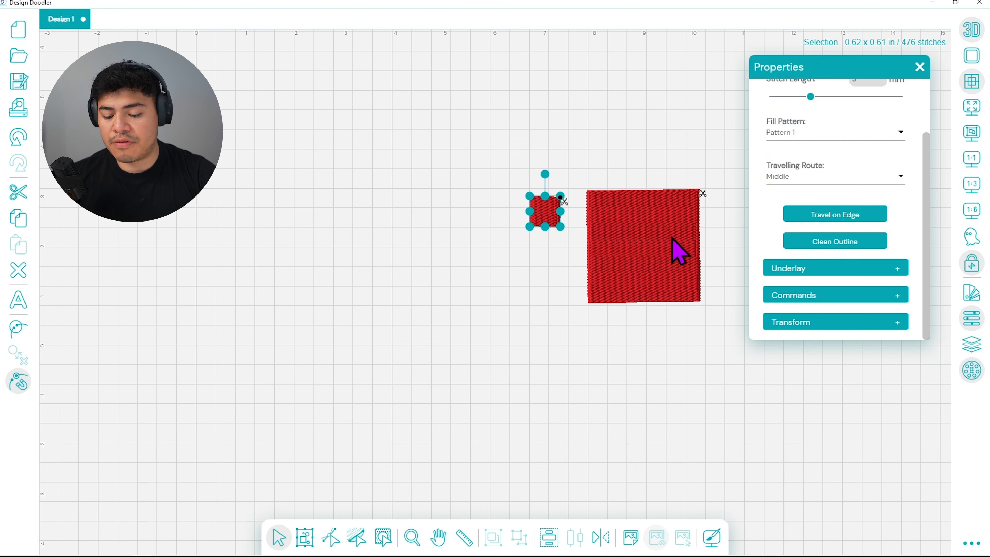
- Try Pattern 2 and Pattern 3 as the large square's fill pattern, and set it to Smooth
click(678, 251)
click(818, 132)
click(836, 156)
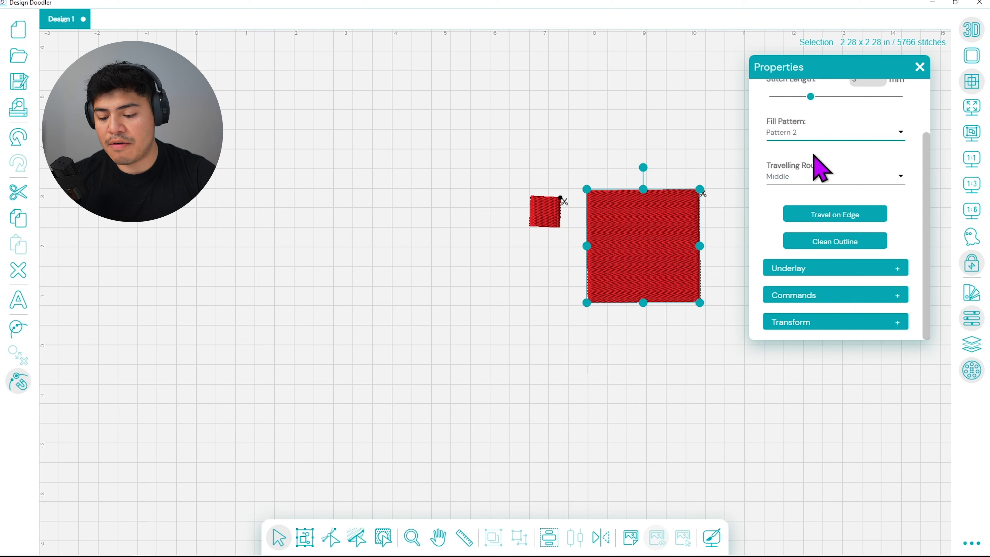
click(815, 135)
click(808, 160)
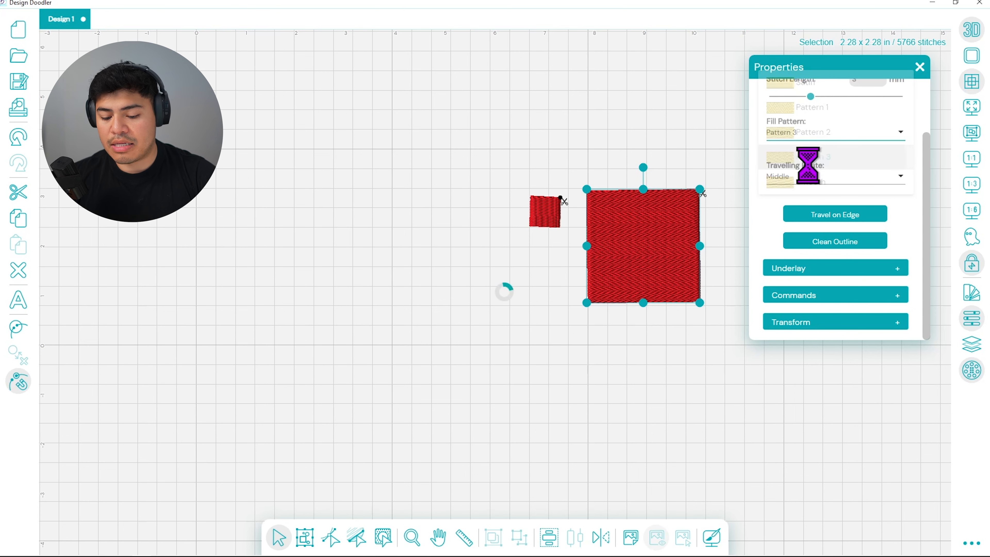
click(820, 135)
click(835, 156)
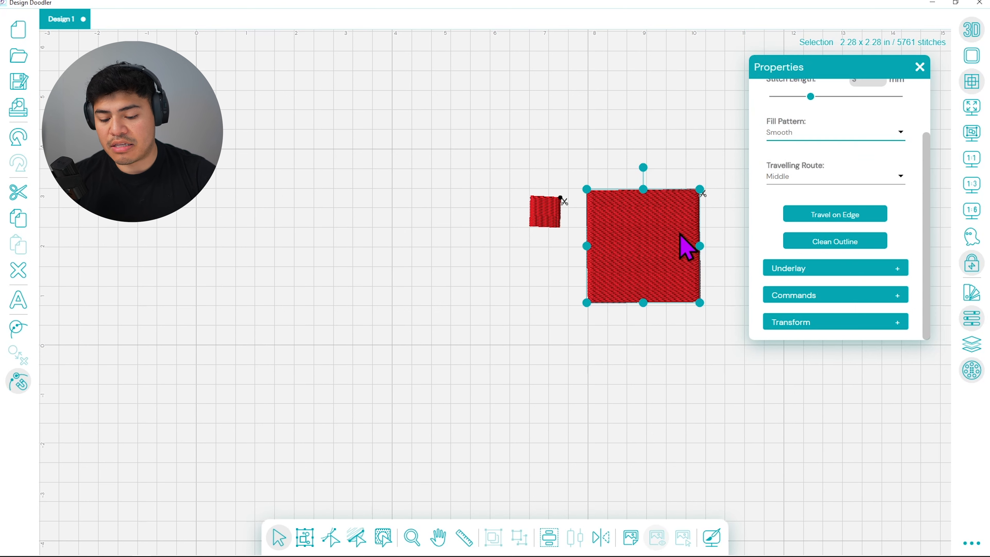
- Review the large square's stitch settings, and select the small square to view its properties
scroll(929, 164, up, 1)
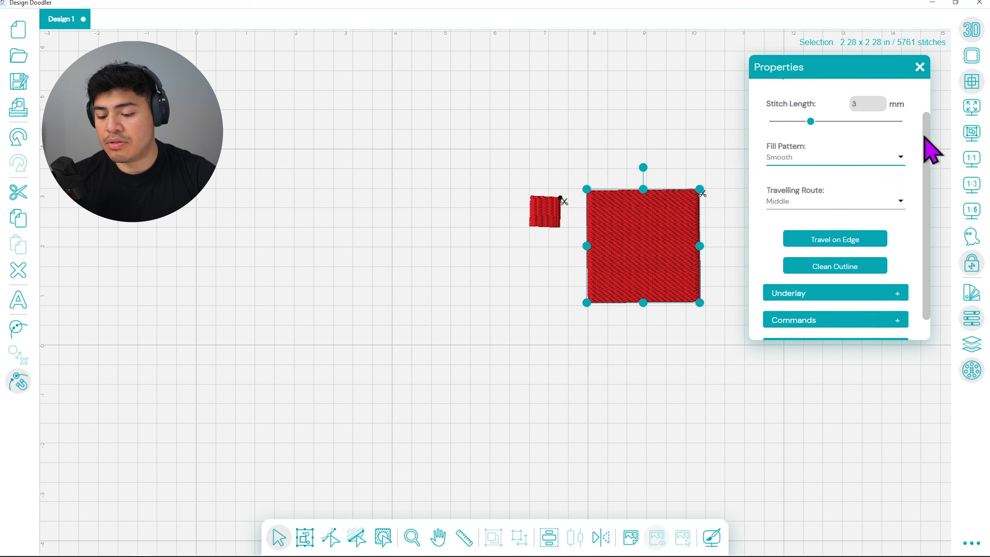
click(857, 168)
click(885, 98)
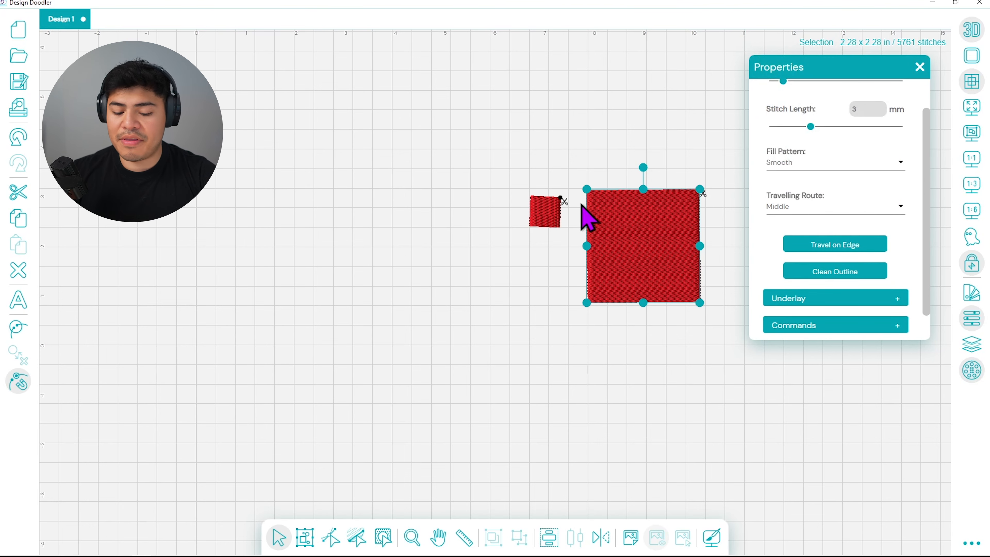
click(553, 213)
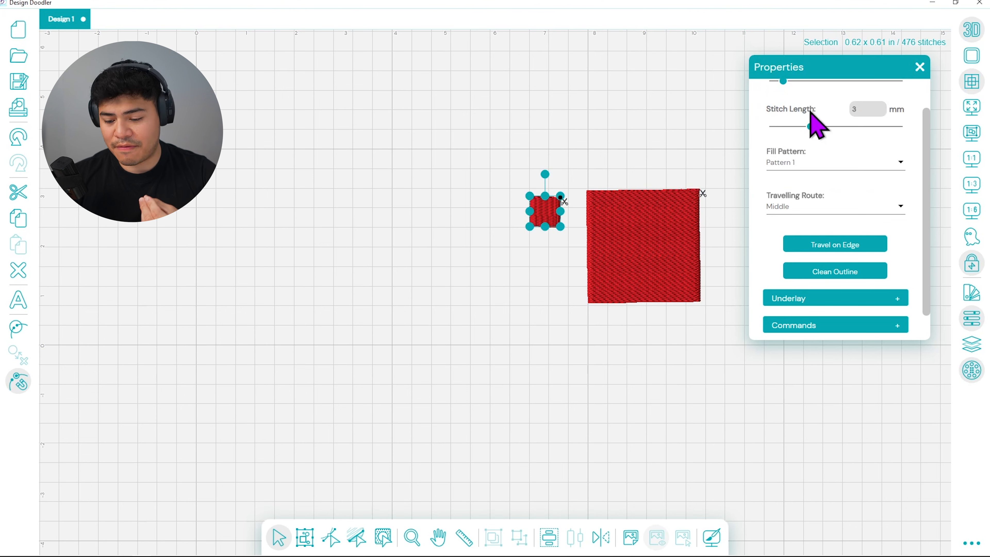
- Set the small square's fill pattern to Satin and deselect it
click(813, 166)
click(818, 143)
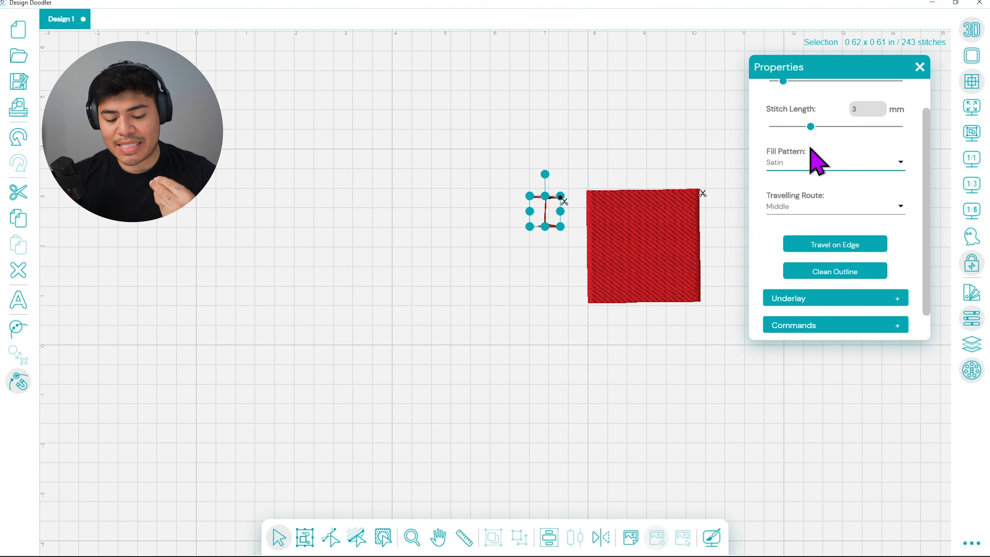
click(559, 283)
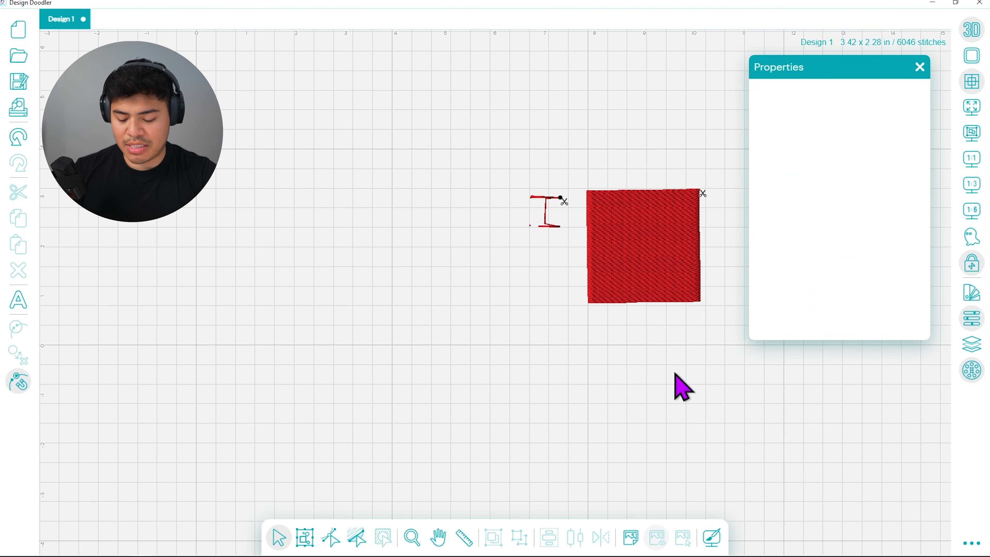
- Shrink the small satin square and place it just above the large square's upper-left corner
click(971, 184)
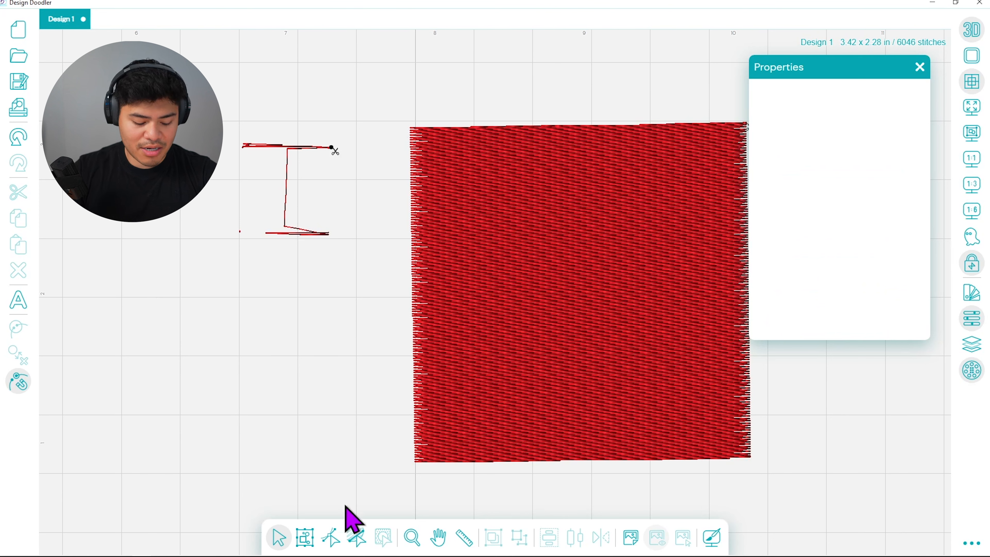
click(314, 148)
drag(332, 146, 430, 105)
click(481, 130)
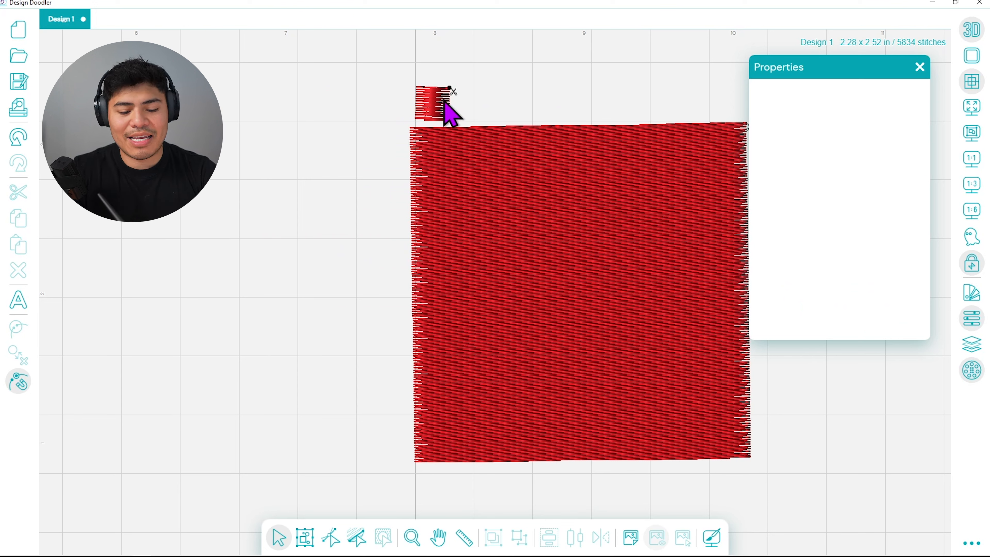
- Set the large square's travelling route to Edge
click(626, 267)
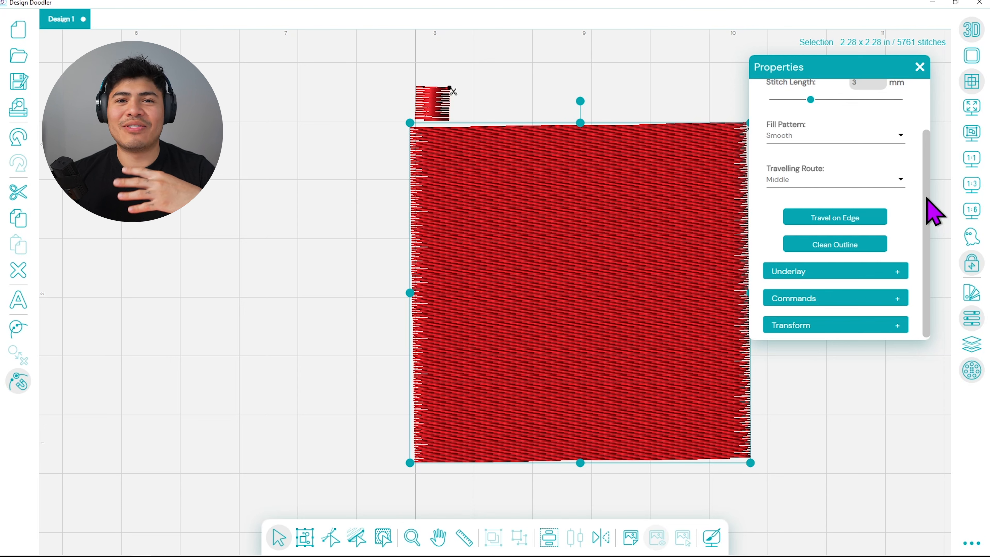
click(818, 180)
click(853, 174)
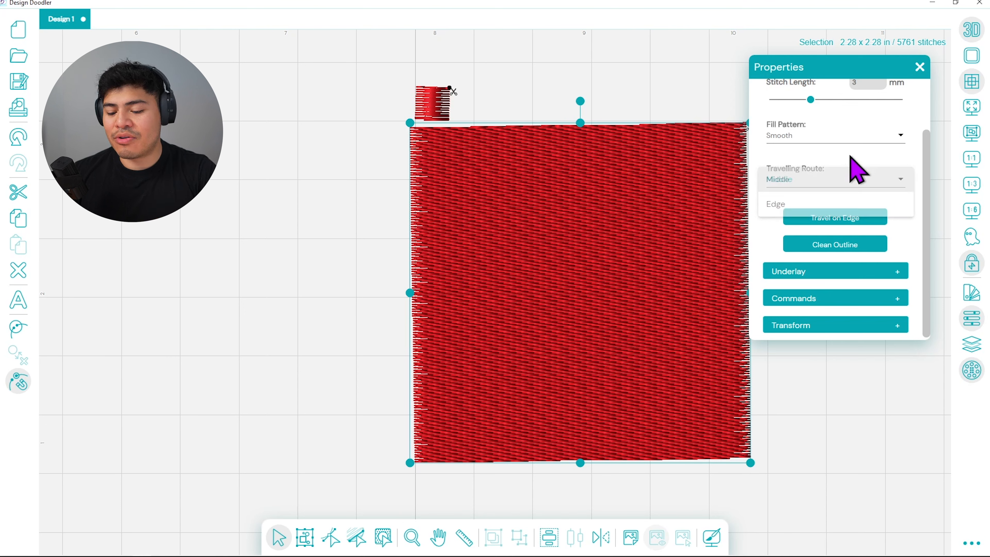
click(809, 183)
click(797, 204)
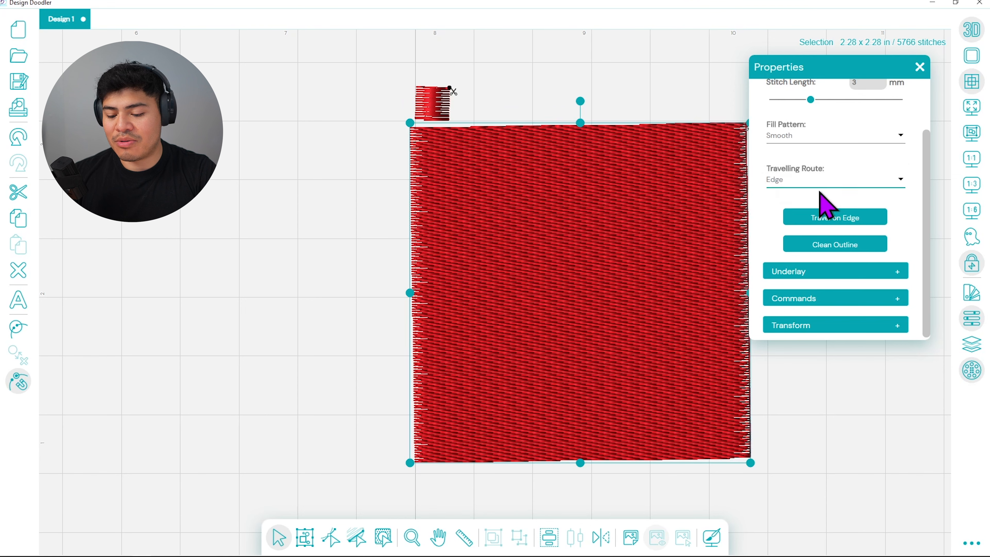
- Set the large square's density to about 1.2 mm and move the square slightly down and to the left
scroll(921, 194, up, 2)
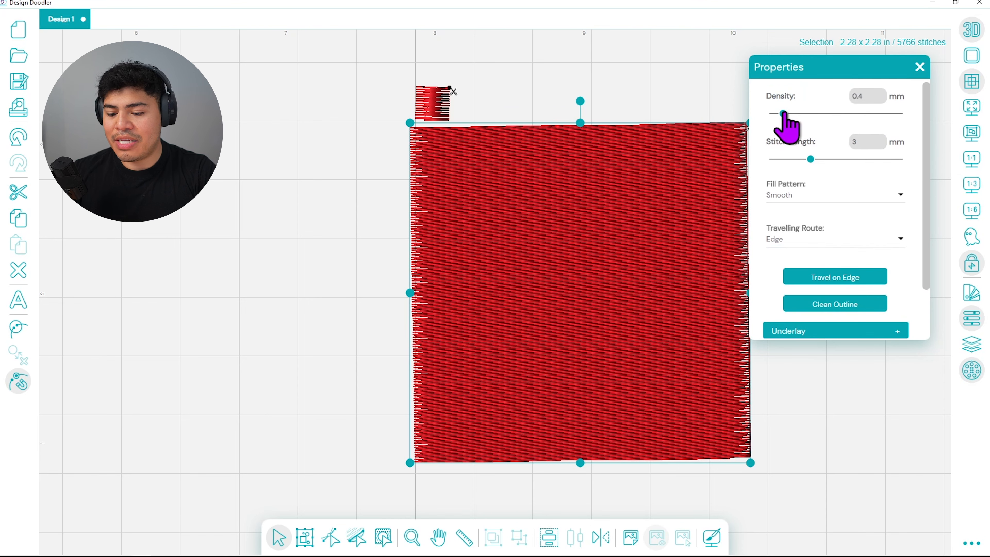
drag(783, 114, 812, 113)
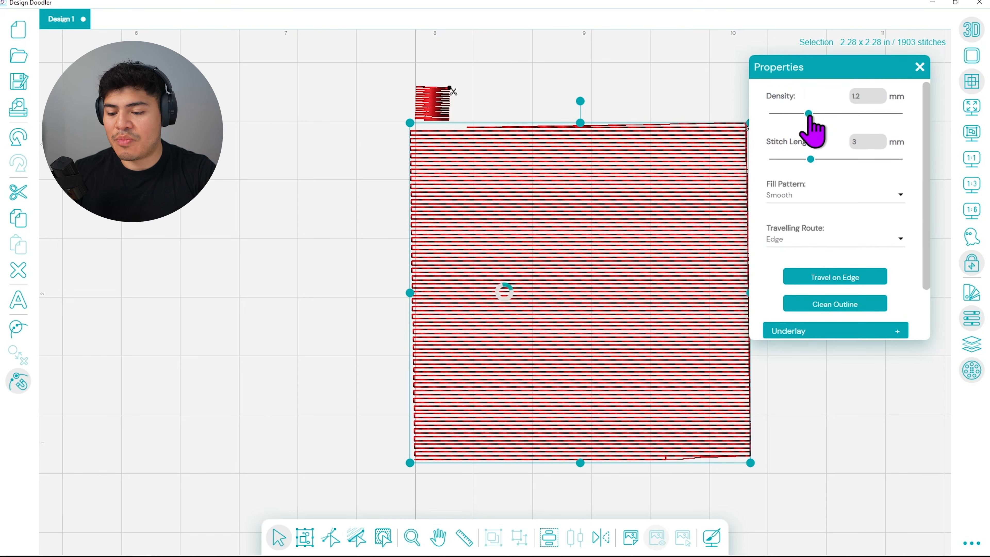
drag(924, 129, 925, 186)
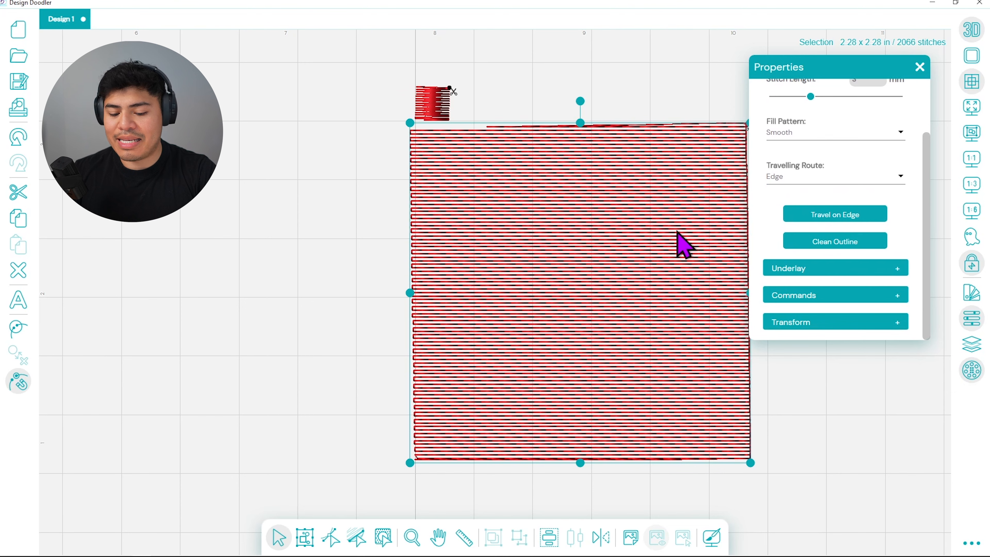
drag(646, 186, 675, 184)
drag(666, 218, 616, 250)
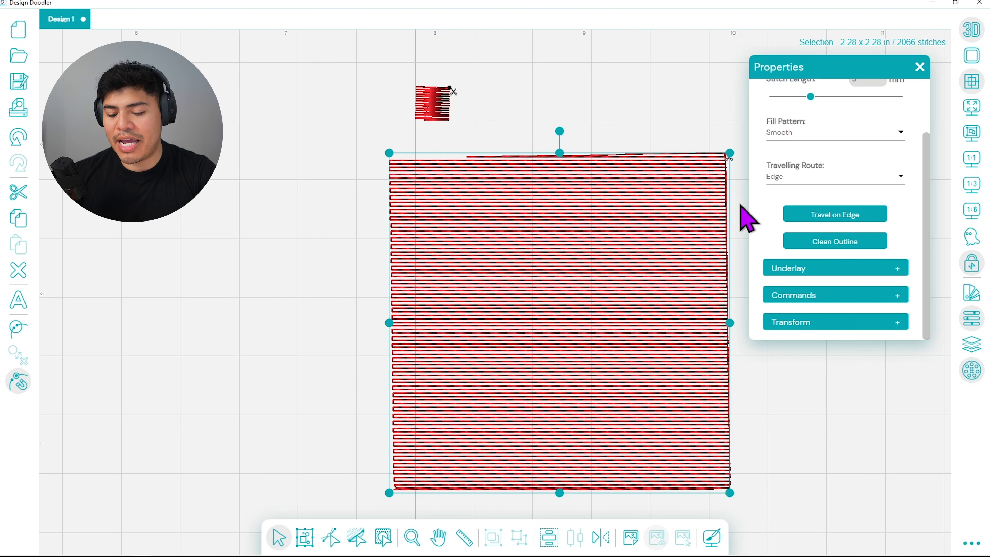
- Try Middle as the large square's travelling route, and return it to Edge
click(811, 176)
click(783, 152)
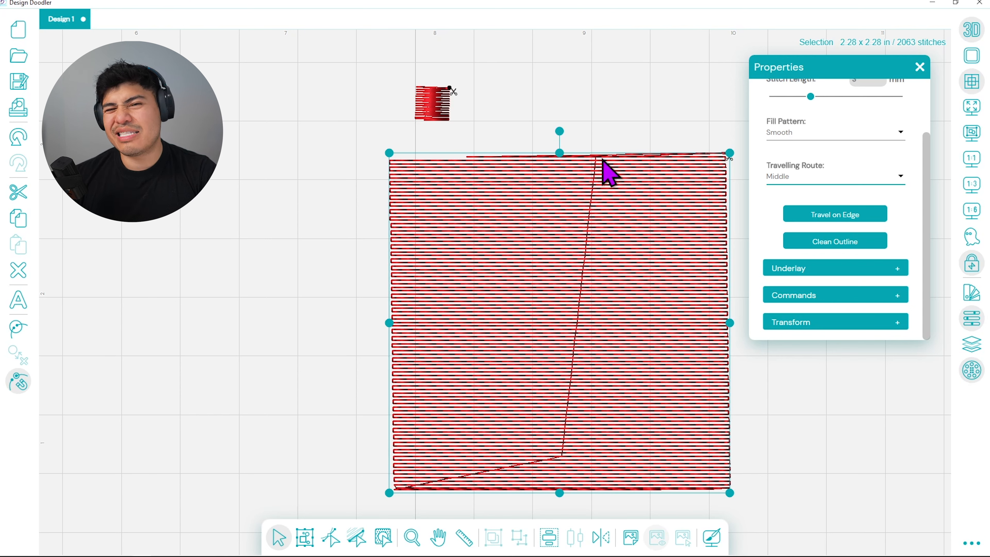
click(841, 180)
click(830, 201)
scroll(928, 188, up, 1)
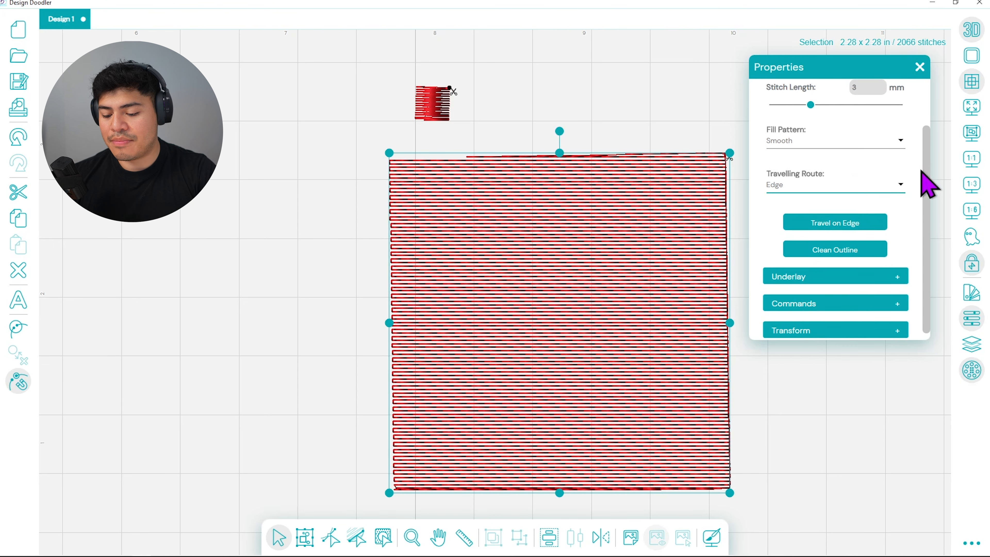
click(864, 231)
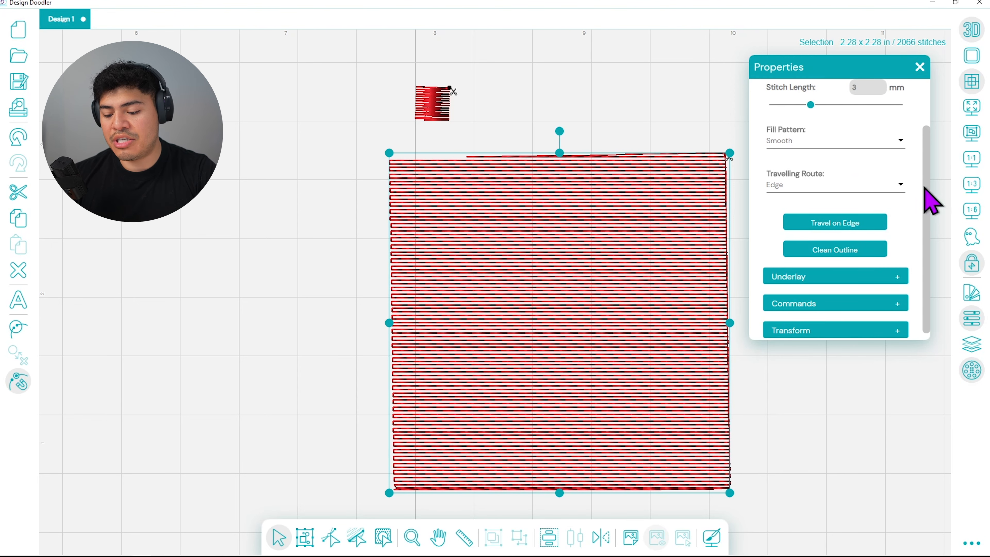
scroll(932, 160, up, 1)
scroll(936, 156, up, 2)
- Close the properties and delete both squares from the design
click(921, 68)
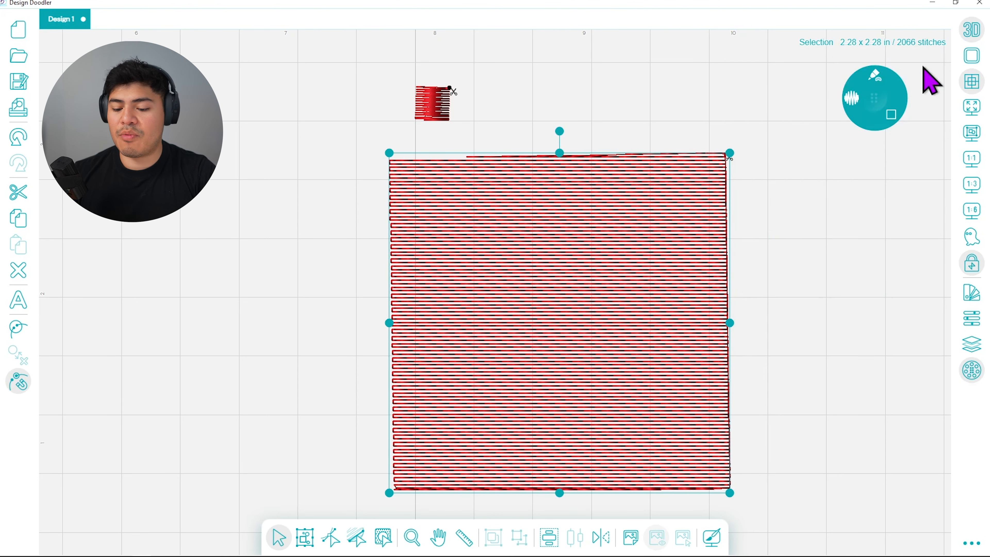
click(825, 123)
drag(753, 67, 305, 466)
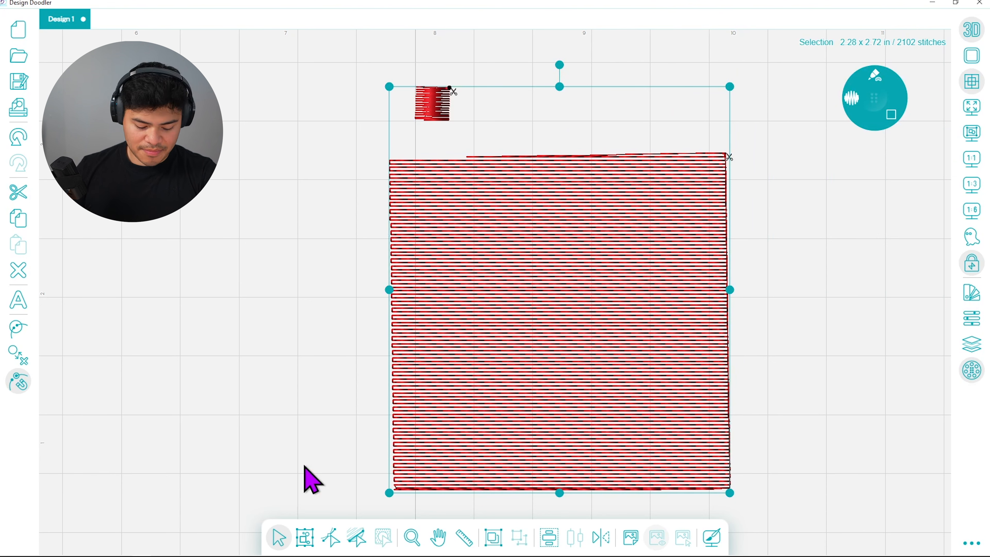
click(17, 271)
- Choose the thick marker brush with the line shape and draw a straight horizontal red line about 7.67 in long
drag(874, 98, 880, 137)
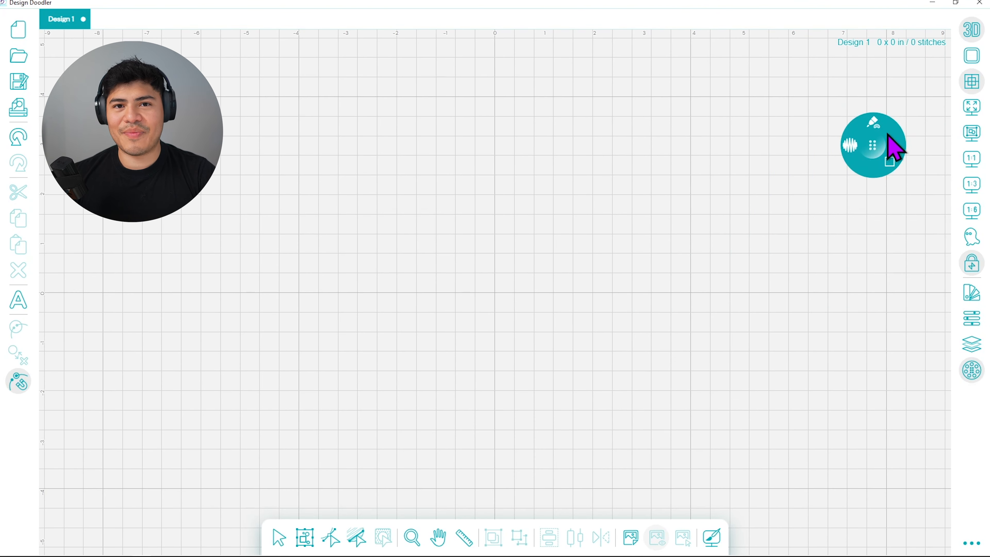
click(875, 124)
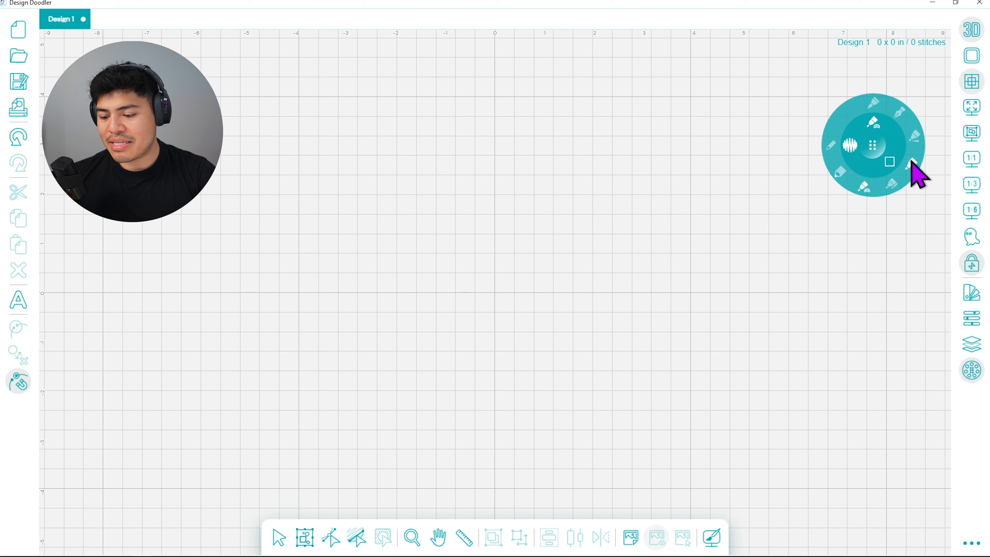
click(841, 173)
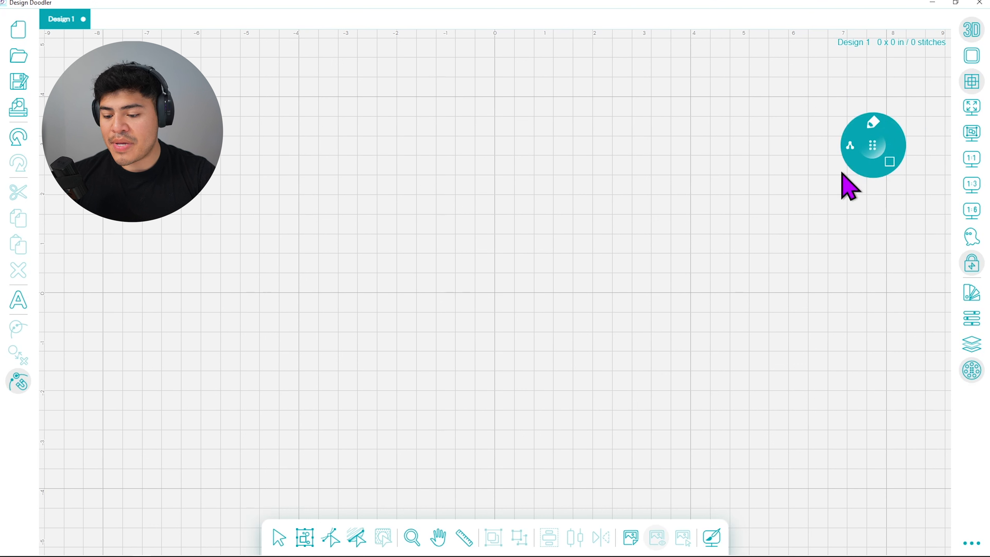
click(873, 124)
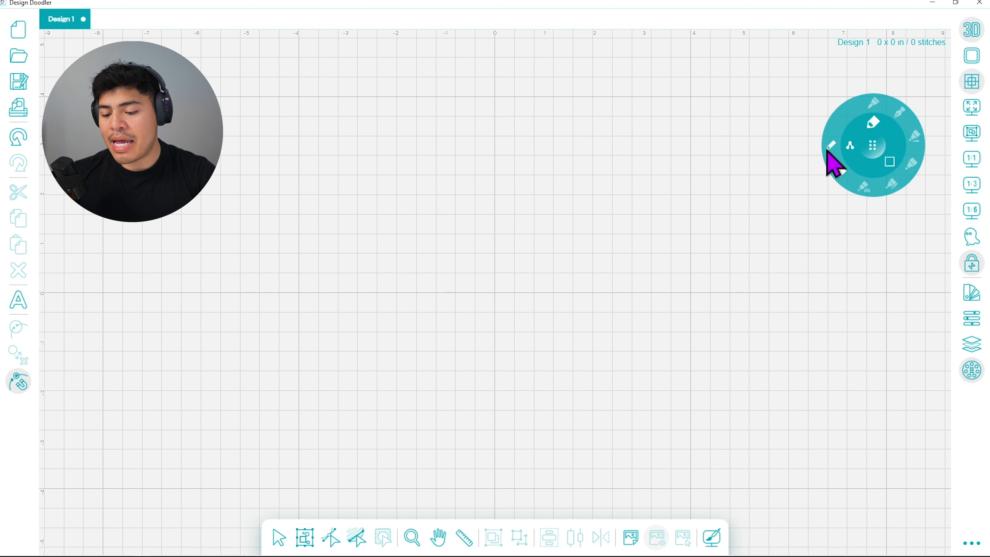
click(834, 153)
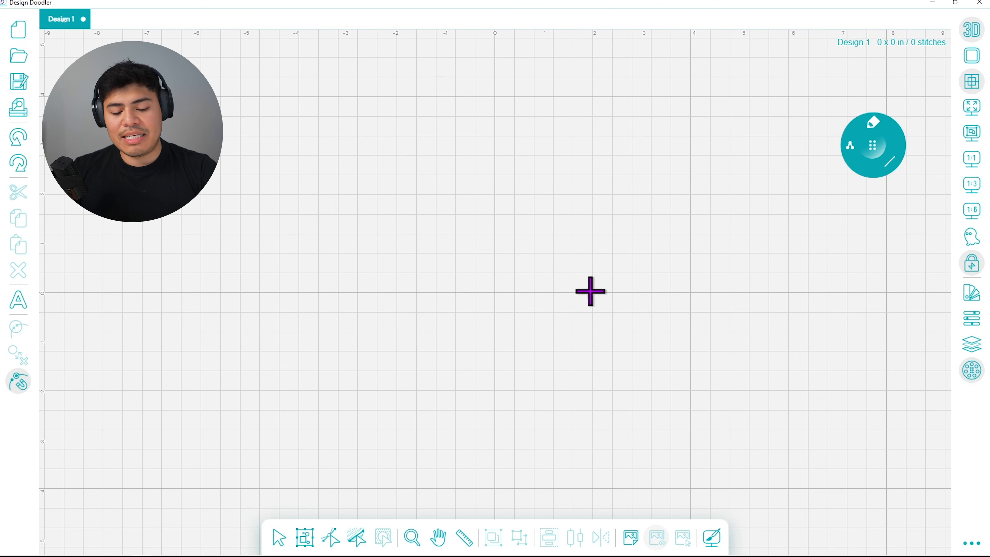
click(344, 246)
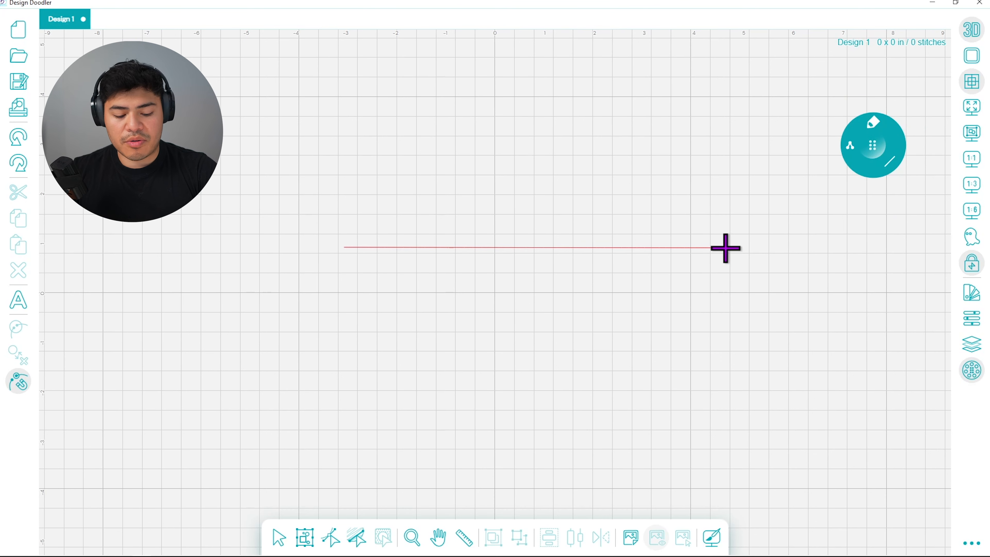
double_click(726, 248)
- Turn on View Slow Redraw and step through the line's stitching sequence to its end
click(973, 543)
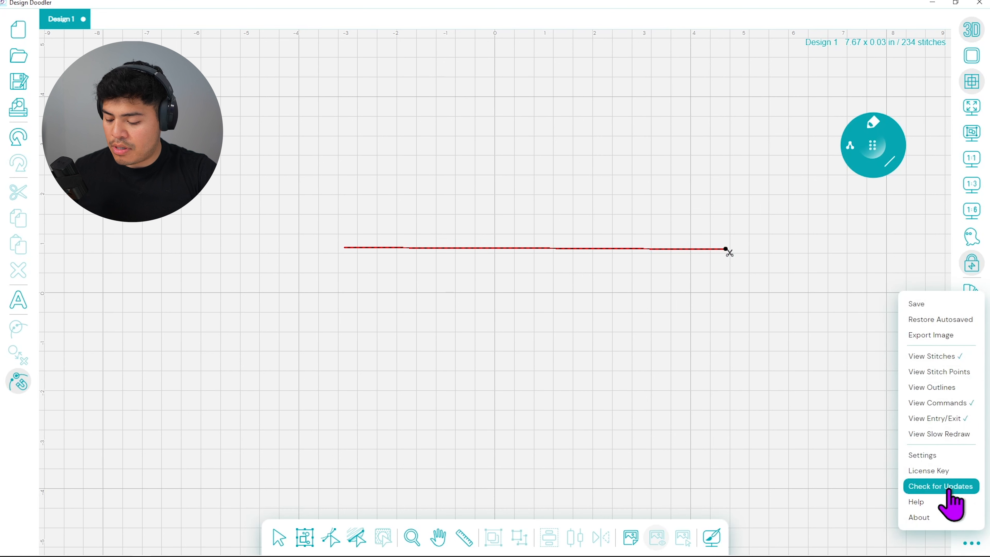
click(943, 434)
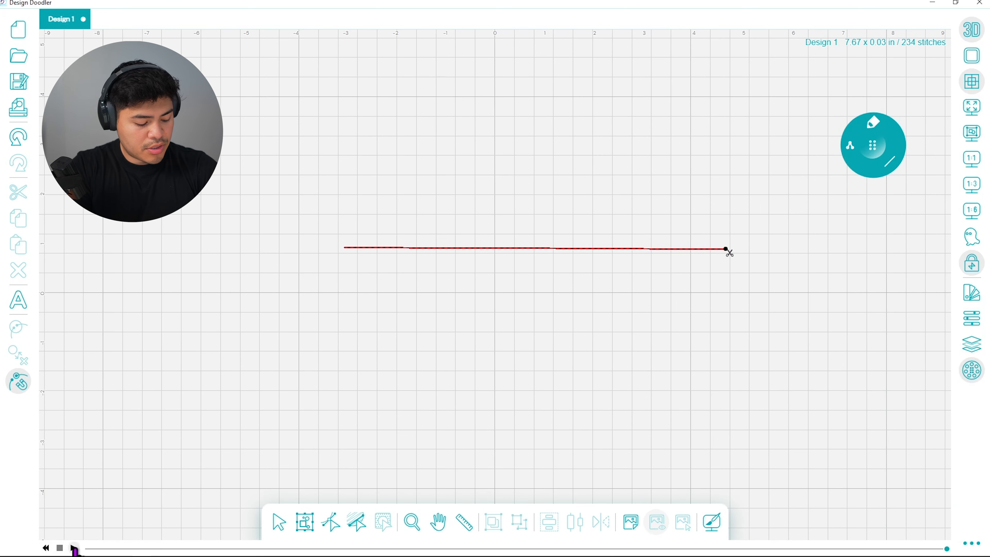
click(73, 548)
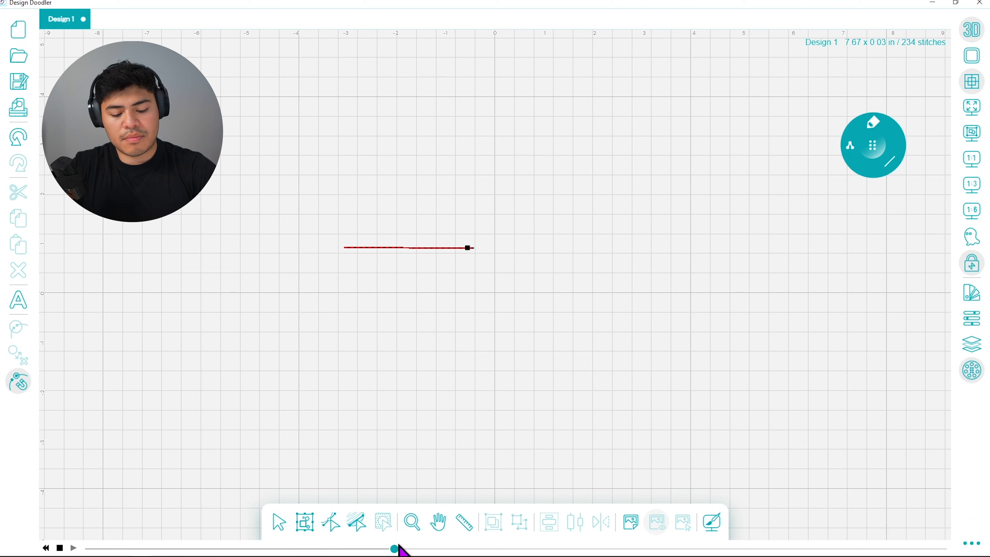
drag(399, 545, 438, 546)
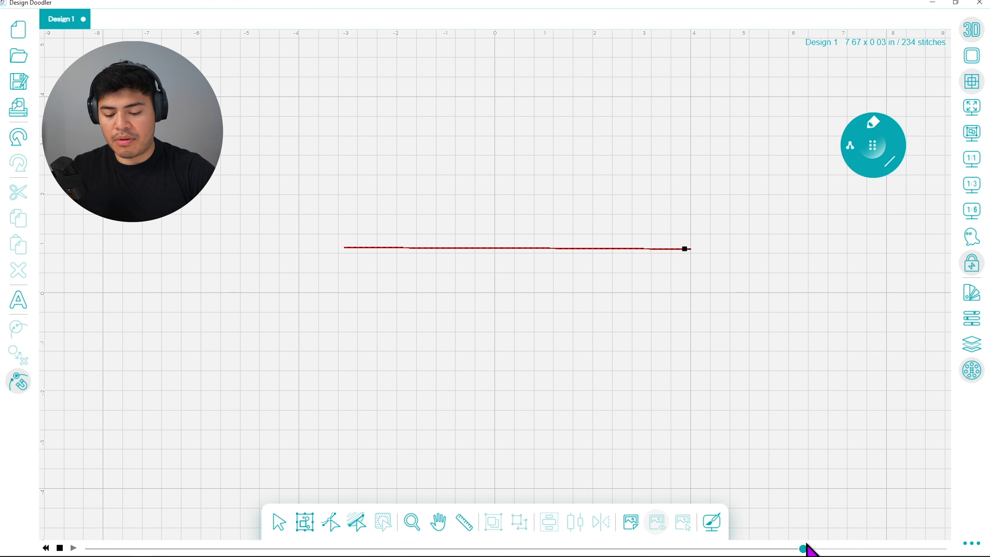
drag(806, 548, 976, 550)
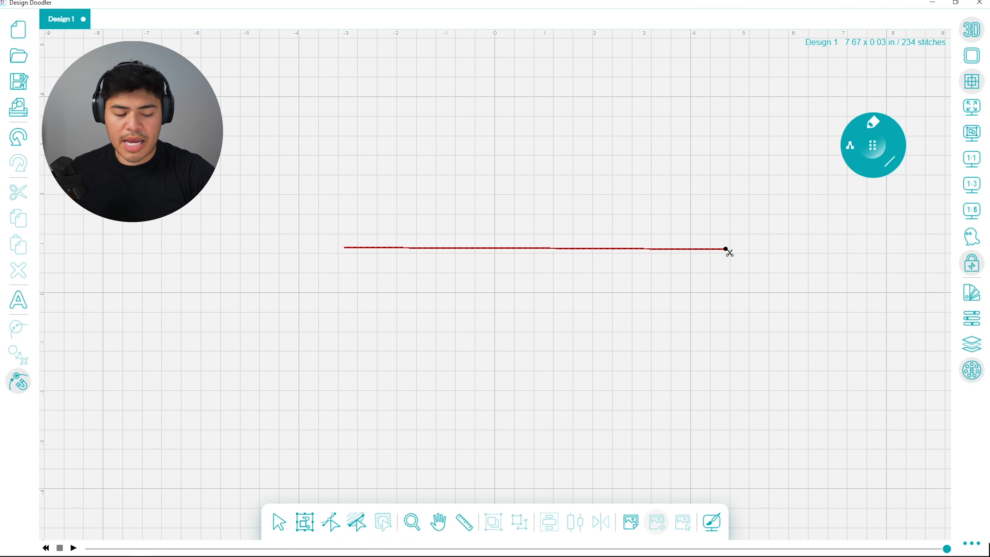
- Switch to the pencil brush and draw a second horizontal line of similar length just above the first
click(892, 159)
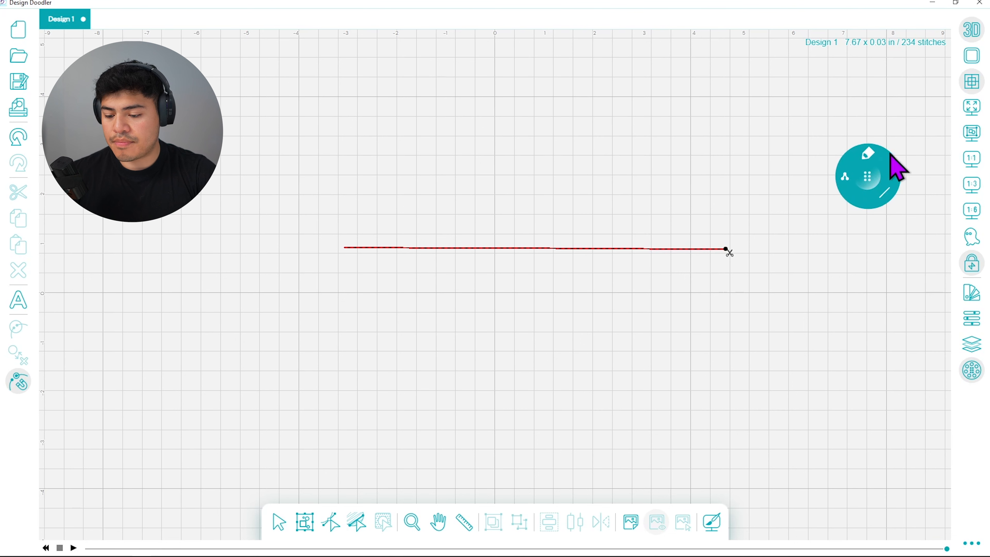
click(826, 180)
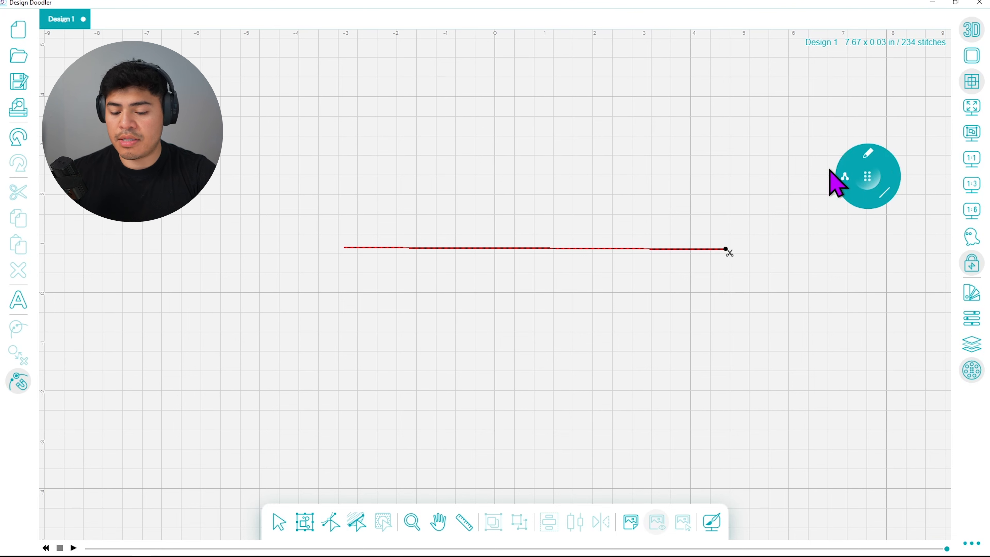
click(347, 230)
click(727, 230)
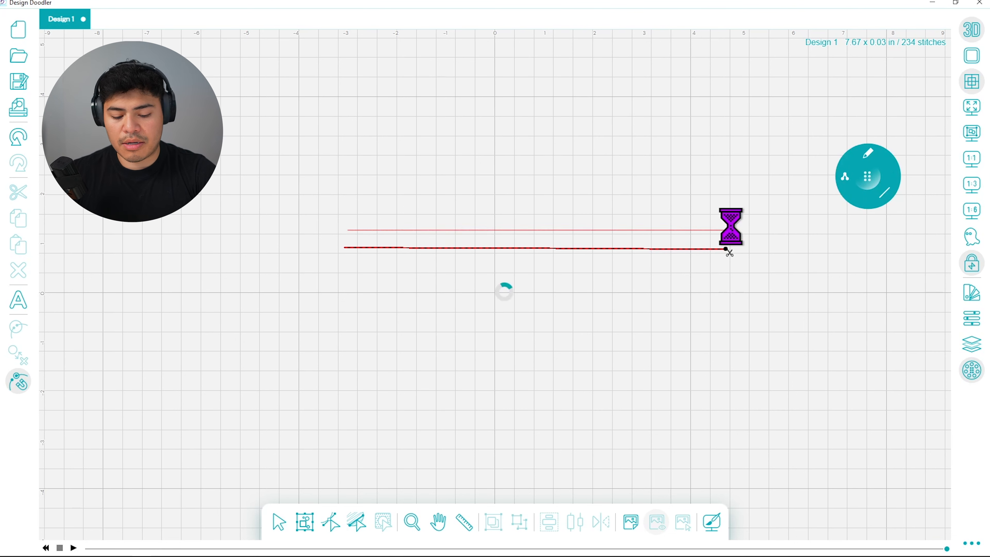
- Scrub the slow redraw back and forth to compare how the two lines are stitched
click(972, 543)
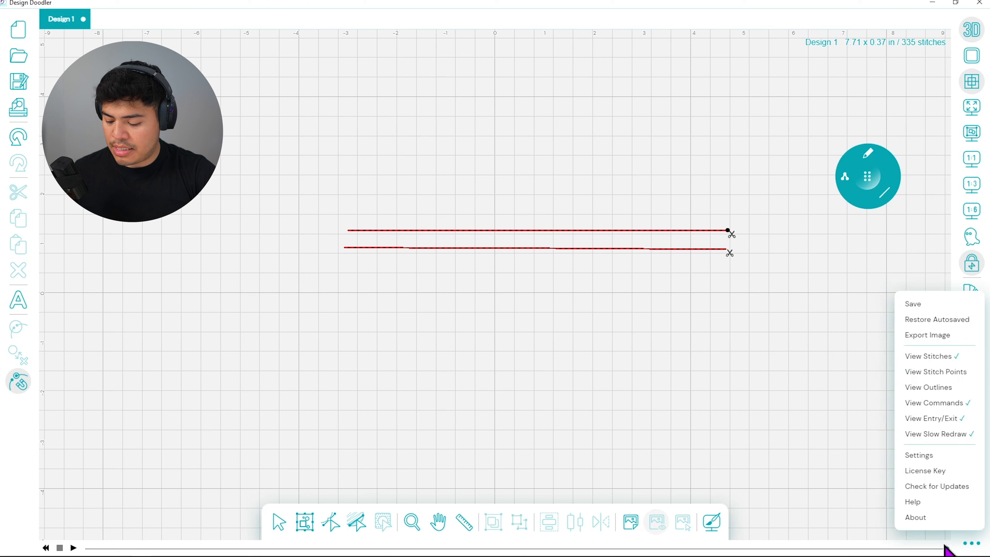
drag(946, 549, 940, 548)
drag(854, 549, 722, 548)
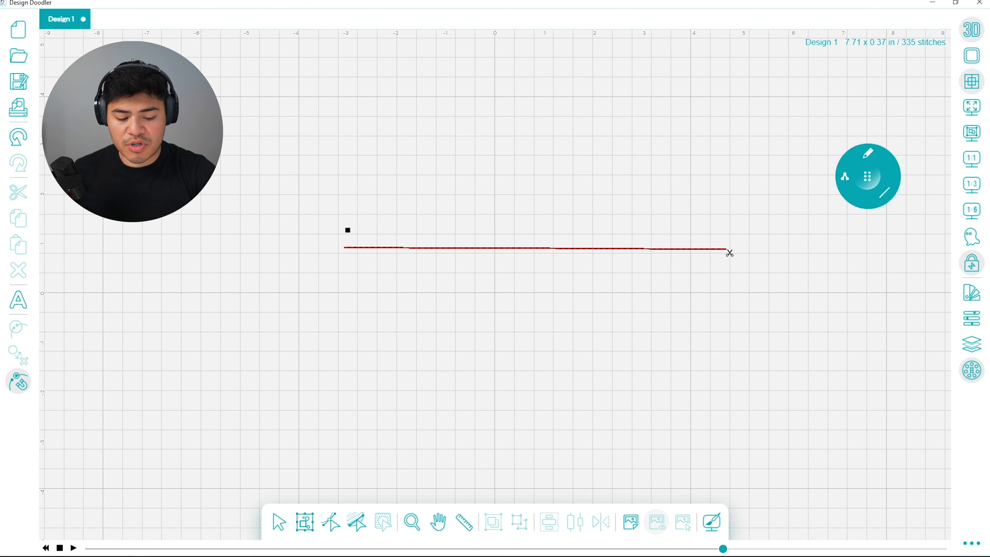
drag(471, 548, 313, 548)
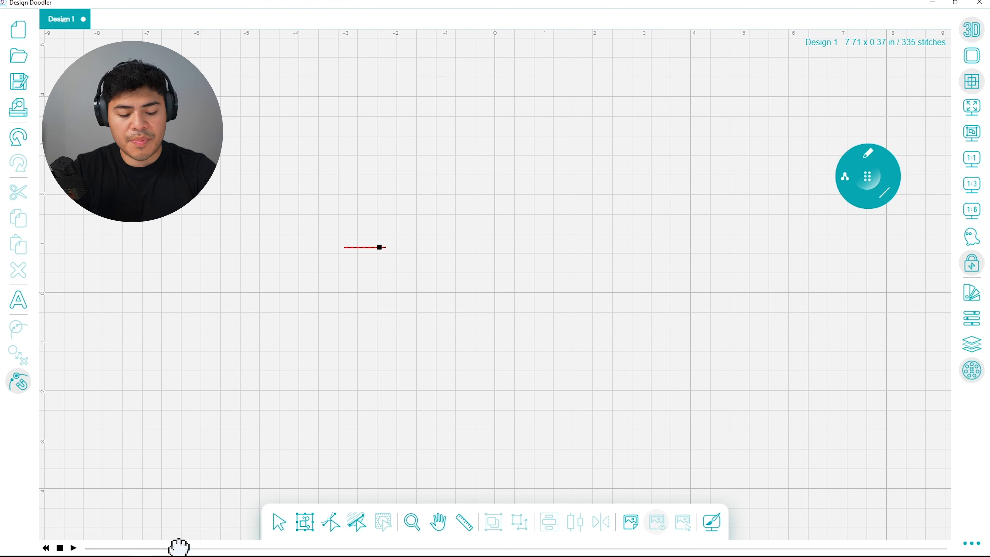
drag(178, 547, 282, 547)
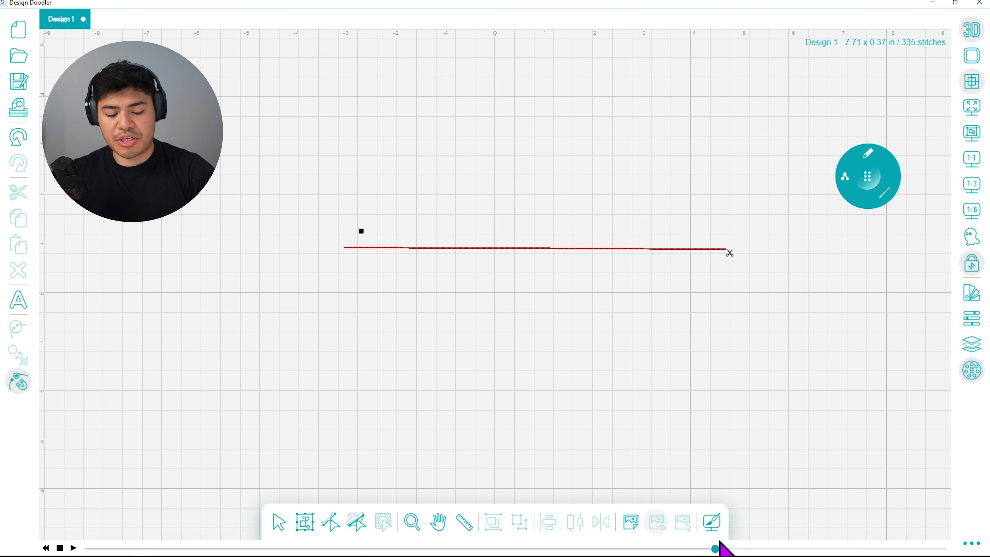
drag(719, 542, 947, 535)
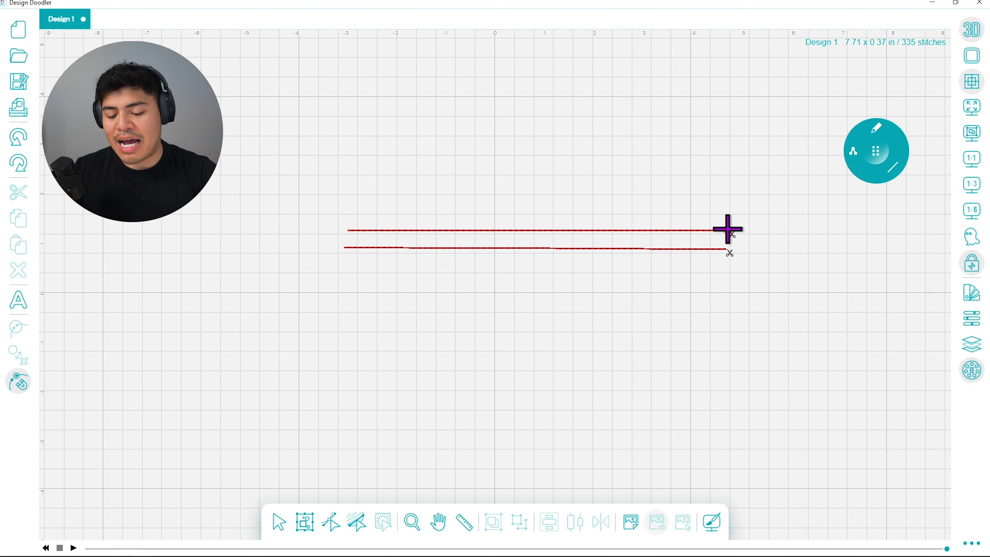
- Choose the freehand shape and the longest stitch length for the pencil brush and draw two rising curves above the straight lines
click(349, 230)
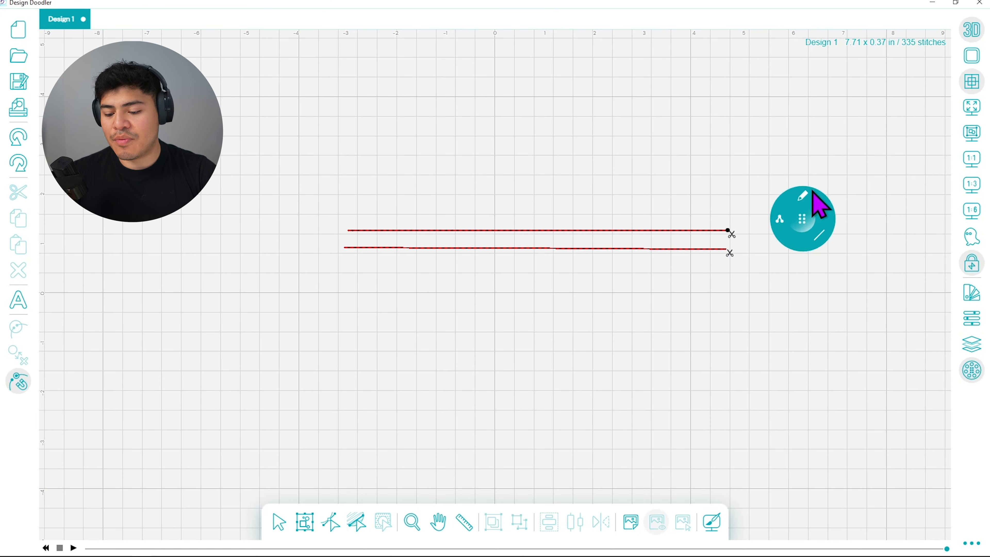
click(807, 192)
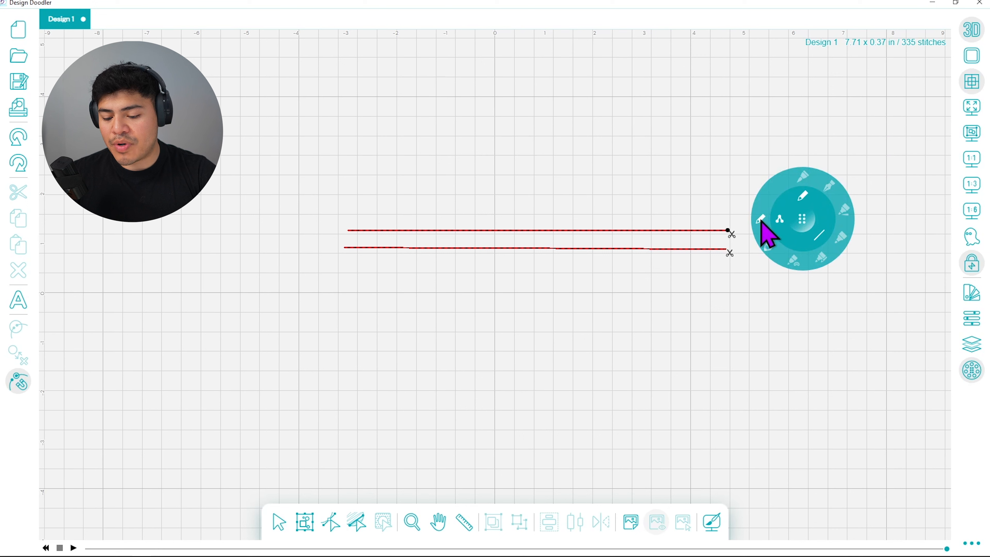
click(778, 215)
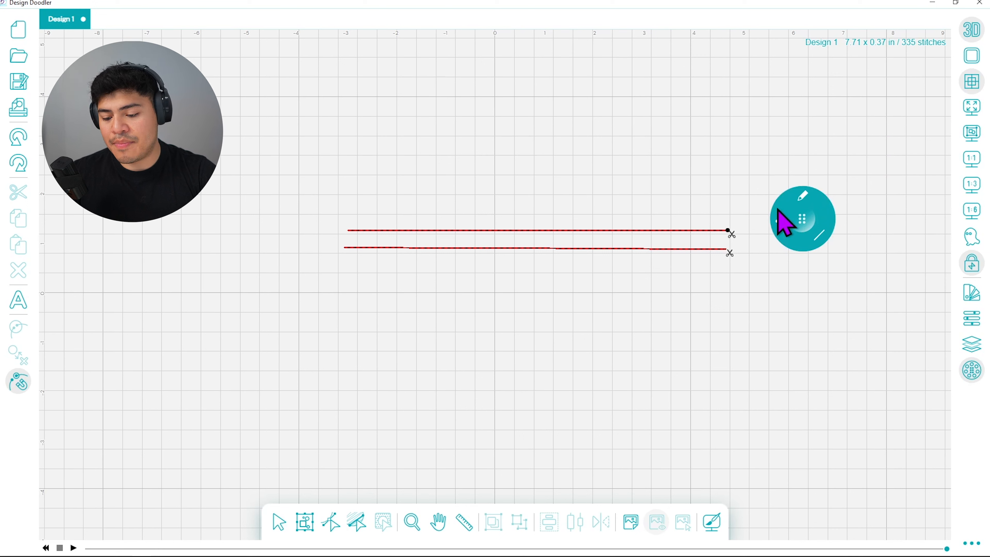
click(830, 228)
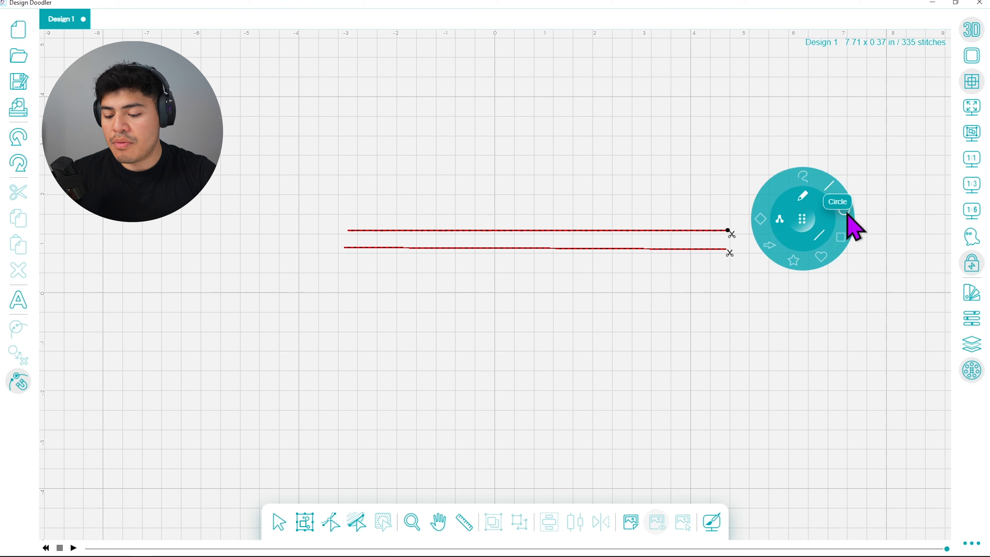
click(804, 178)
click(802, 220)
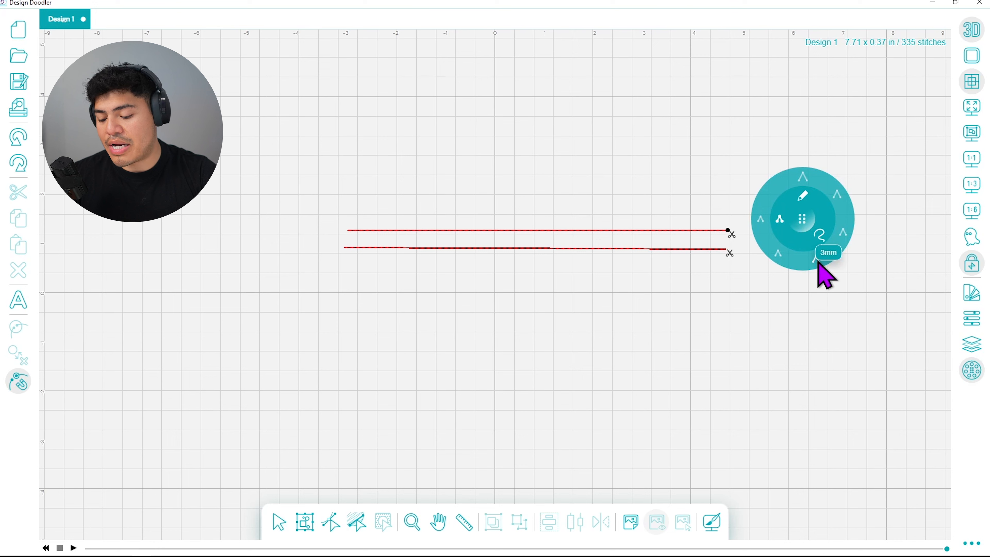
click(804, 180)
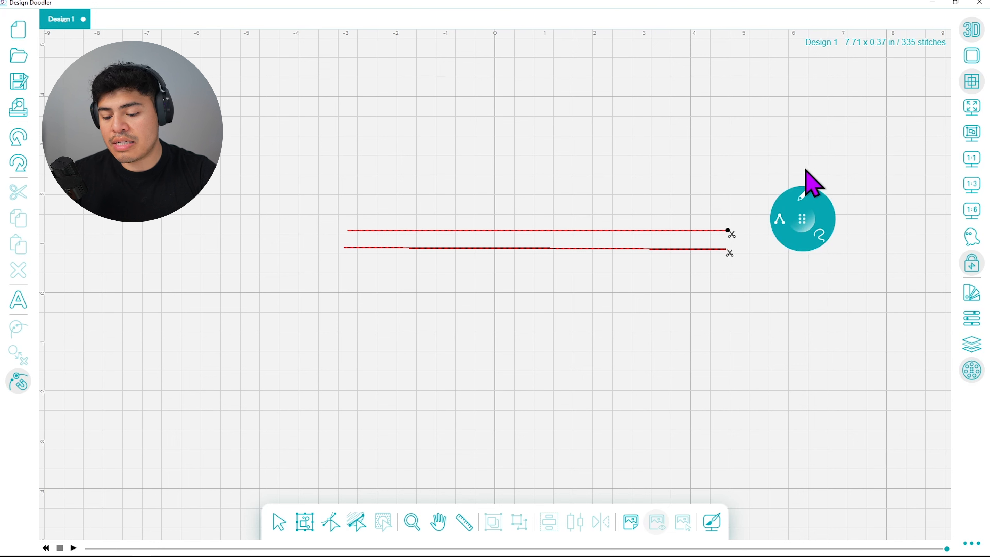
drag(344, 202, 727, 176)
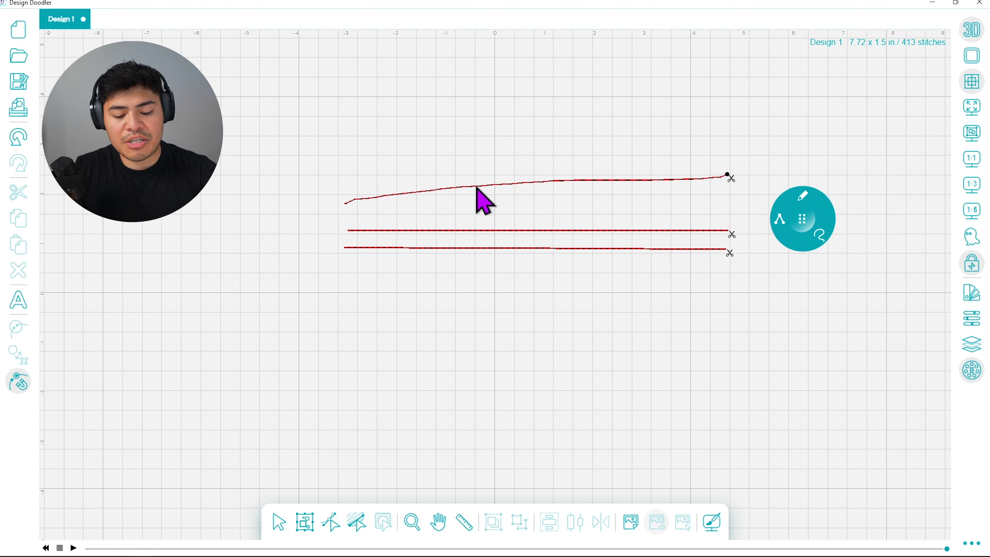
mouse_move(337, 180)
mouse_down()
mouse_move(462, 156)
mouse_move(756, 125)
mouse_up()
- Set the brush's stitch length to 2 mm and draw a freehand arch about 0.71 x 1.18 in below the lines
mouse_move(789, 222)
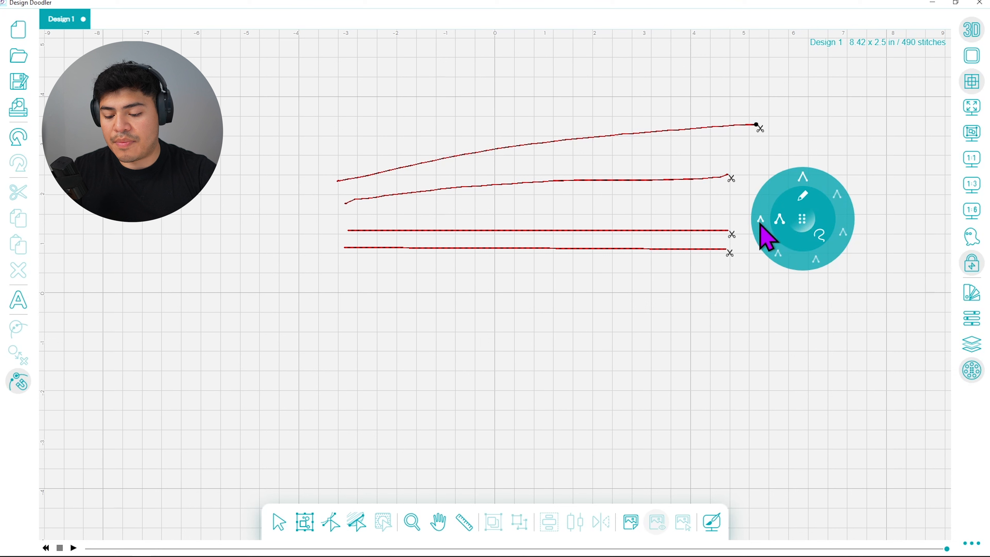
click(760, 221)
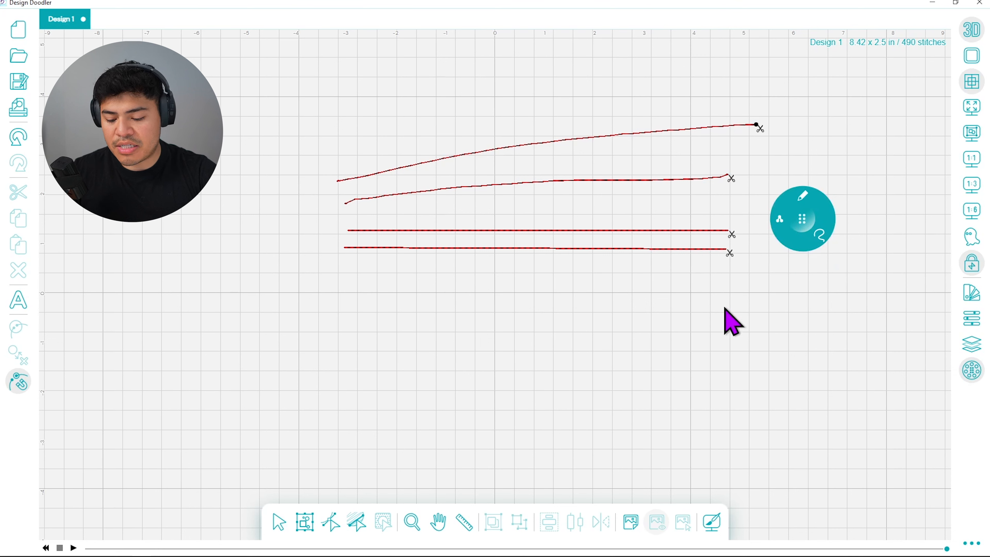
mouse_move(765, 248)
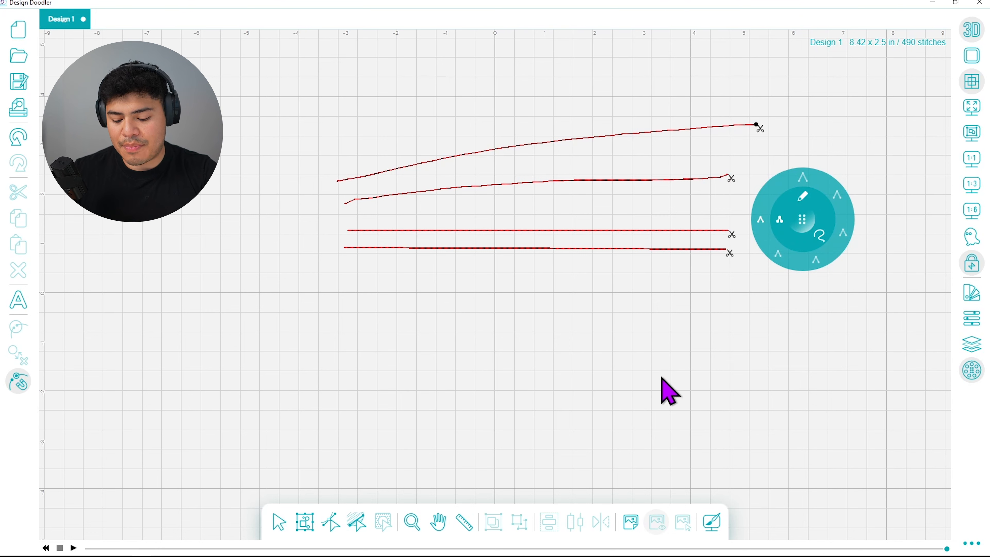
mouse_move(662, 375)
mouse_down()
mouse_move(690, 333)
mouse_move(688, 377)
mouse_up()
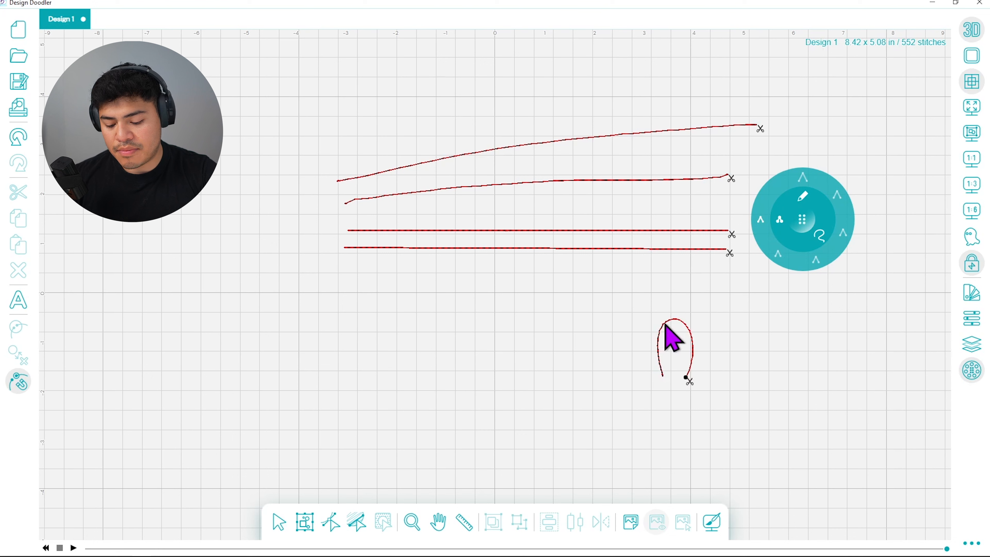
- Switch the pencil brush to the longest stitch length and draw a second, similar arch just left of the first
click(19, 136)
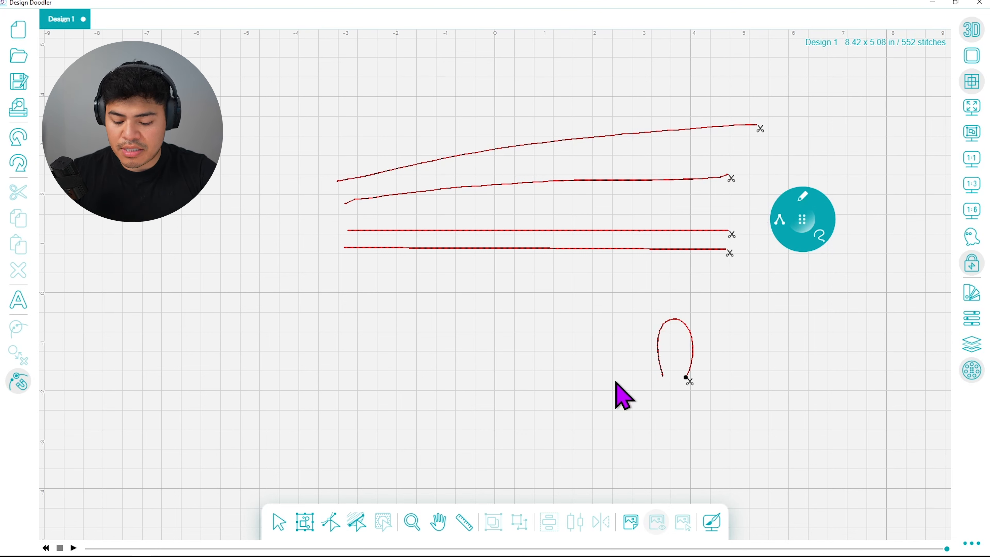
mouse_move(615, 380)
mouse_down()
mouse_move(630, 319)
mouse_move(641, 377)
mouse_up()
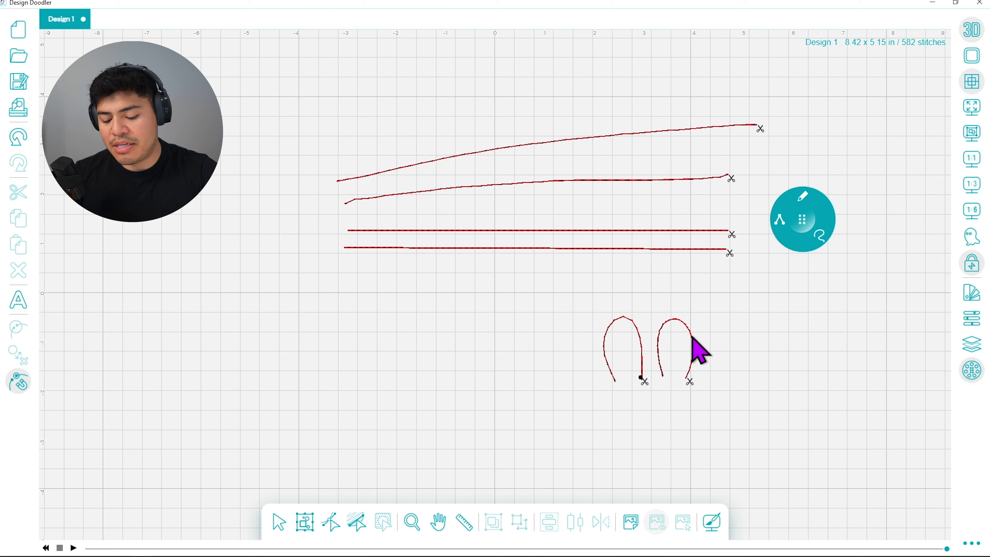
click(778, 222)
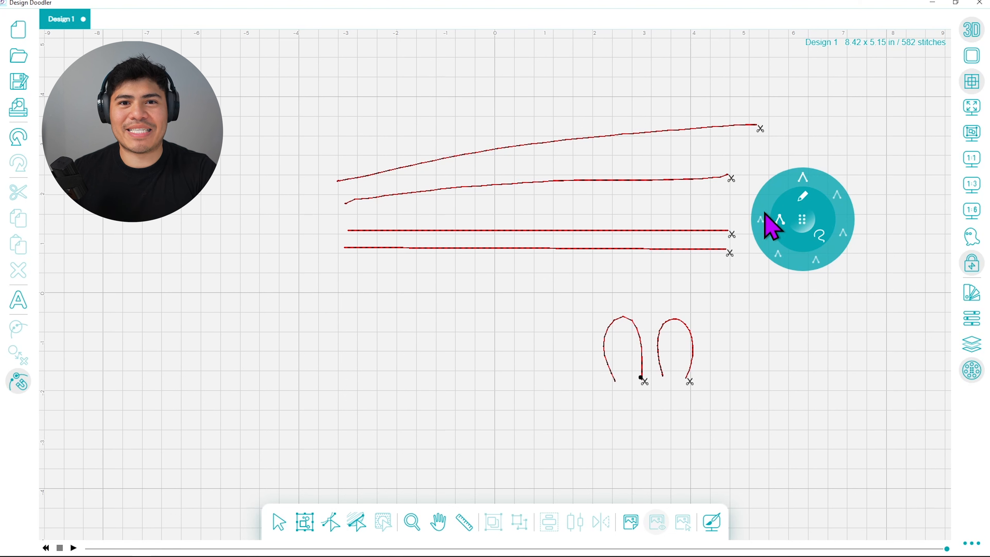
click(803, 197)
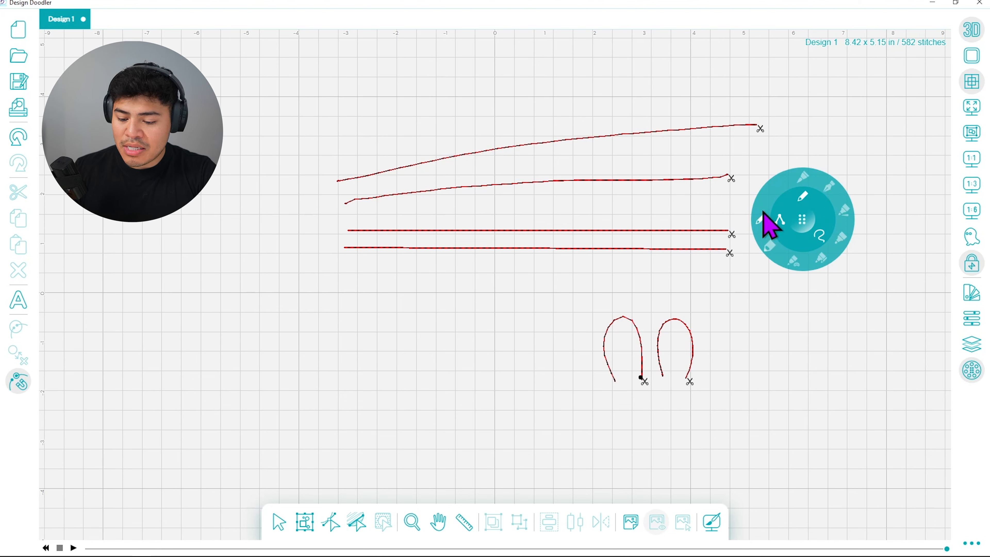
- Select both arches and set their run style to Double Run
click(277, 523)
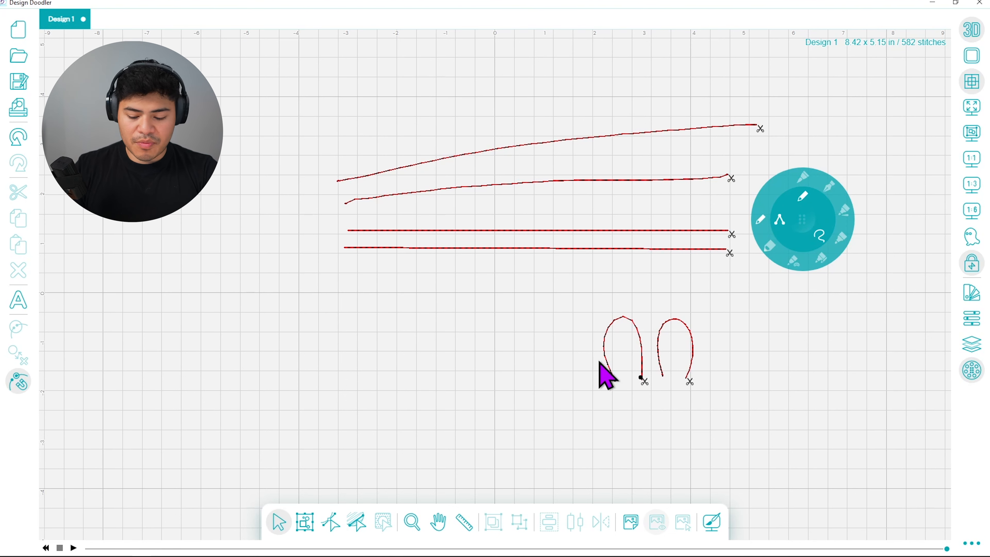
drag(560, 300, 723, 382)
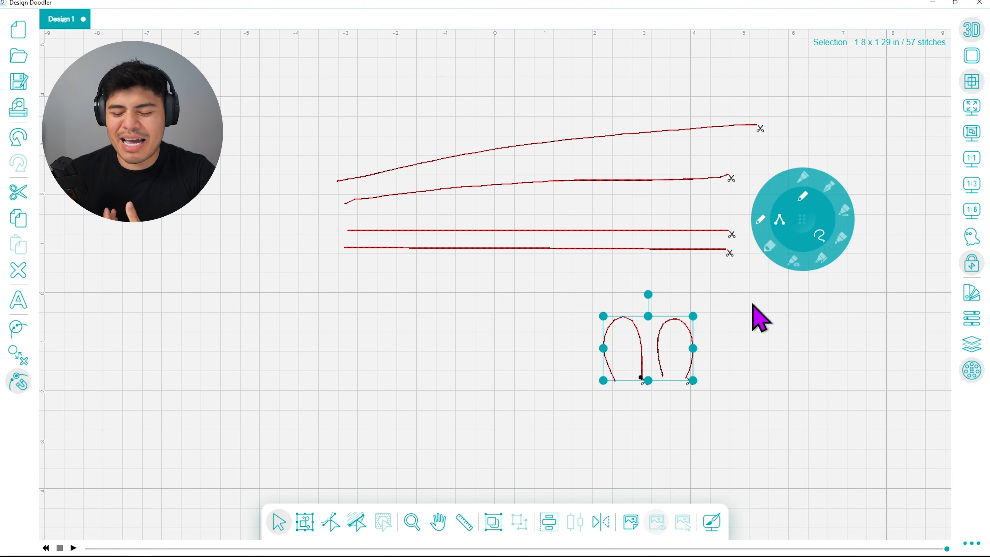
click(972, 320)
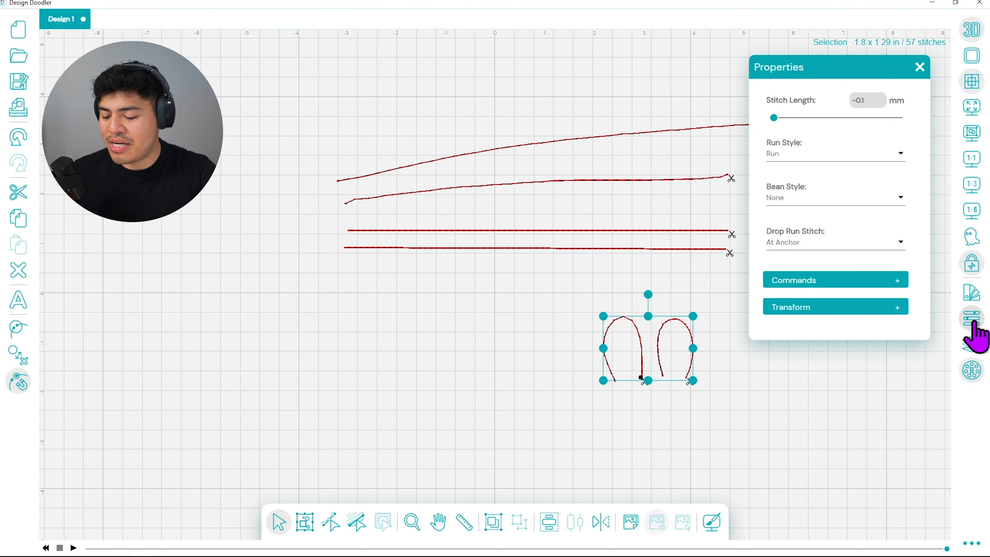
click(799, 154)
click(829, 152)
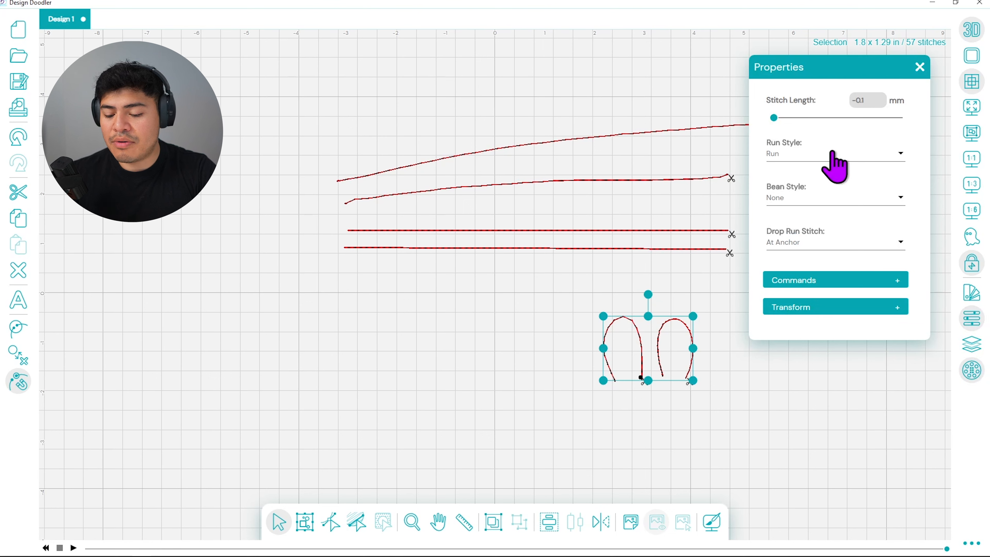
click(832, 153)
click(815, 177)
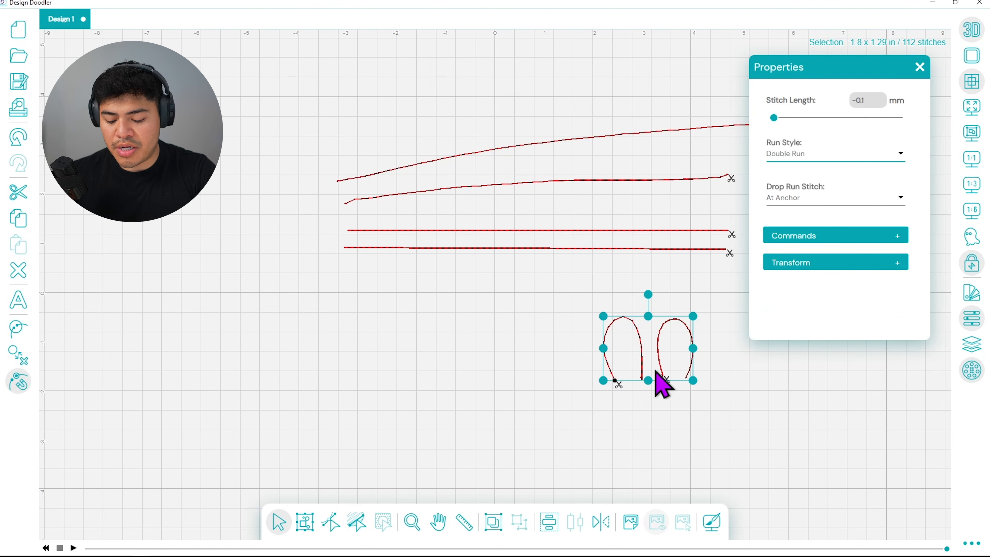
- Change the selected arches' run style to Run and their bean style to Bean with 3 repeats
click(830, 153)
click(834, 127)
click(842, 201)
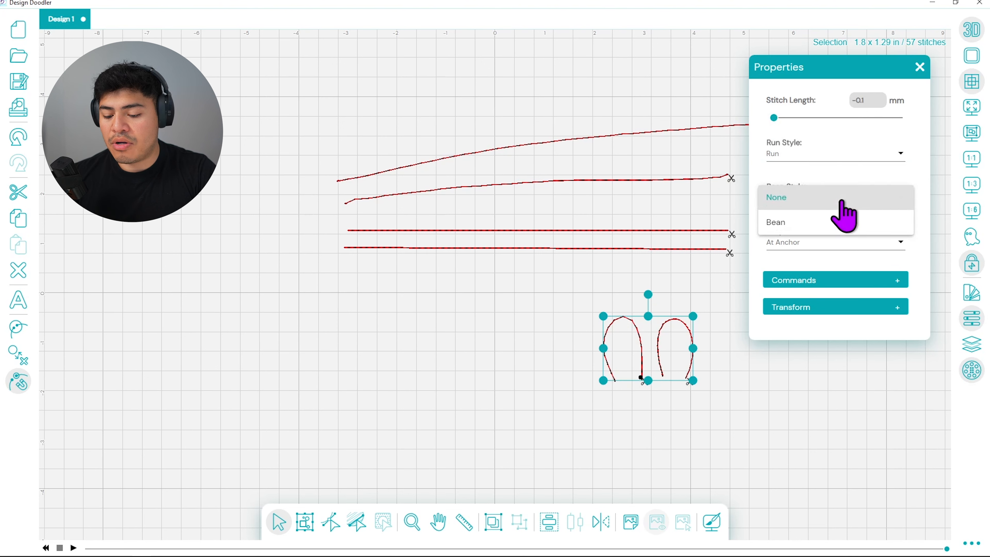
click(836, 222)
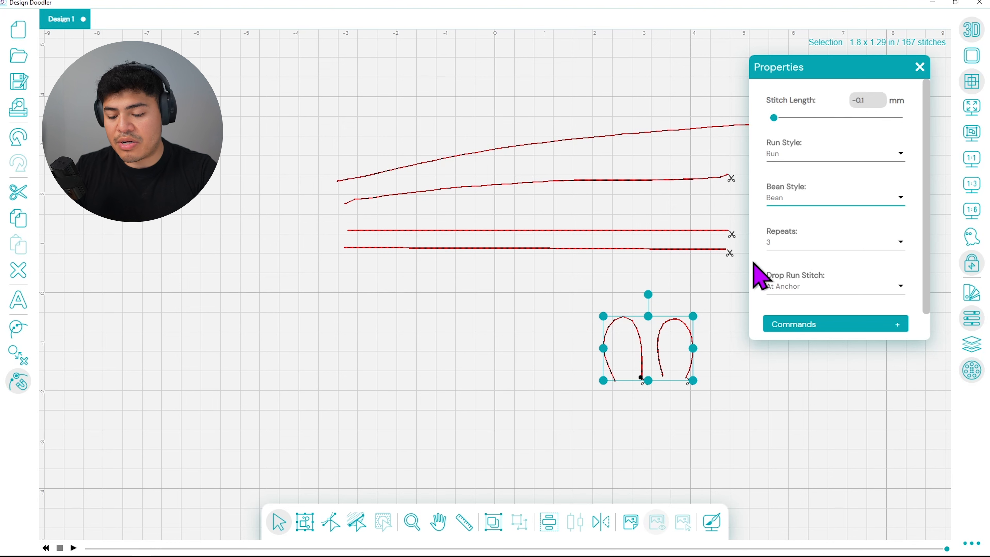
click(818, 242)
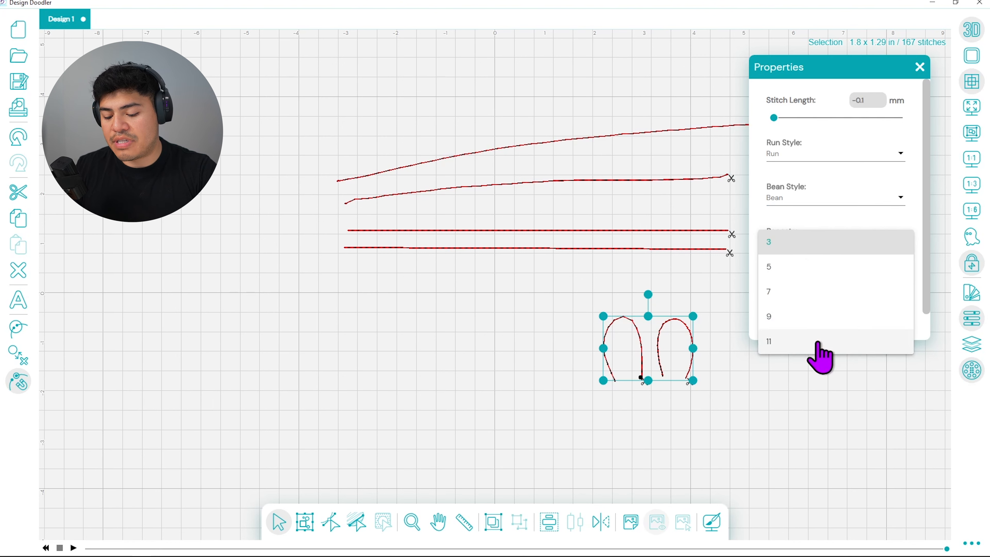
click(819, 244)
scroll(927, 269, down, 1)
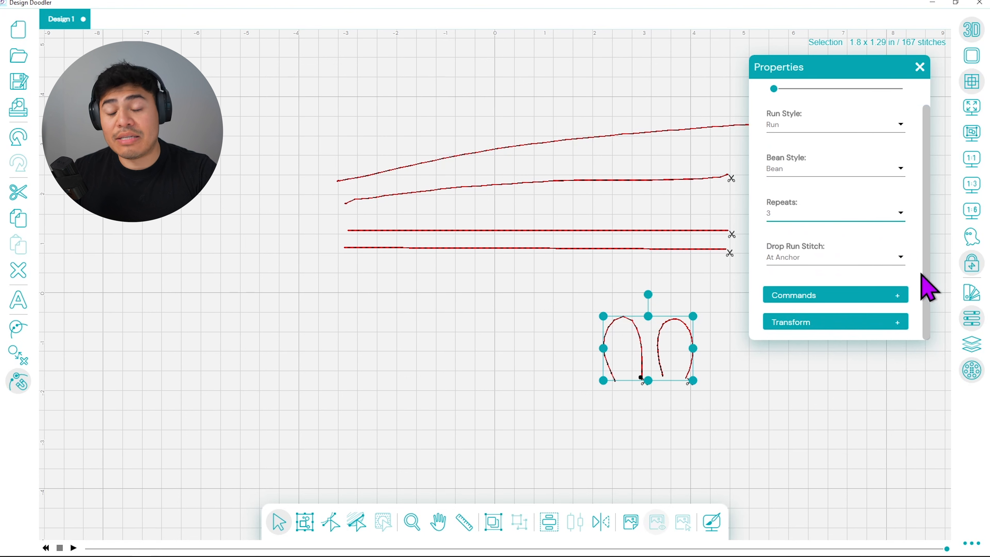
scroll(924, 254, up, 1)
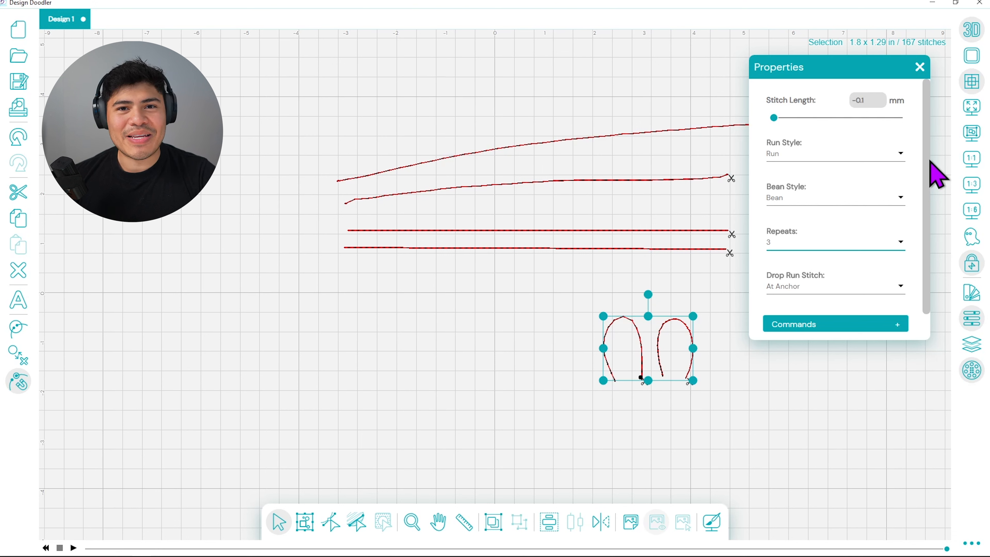
- Set the arches' bean style to None and their run style to Double Run, and close the properties
click(837, 198)
click(837, 175)
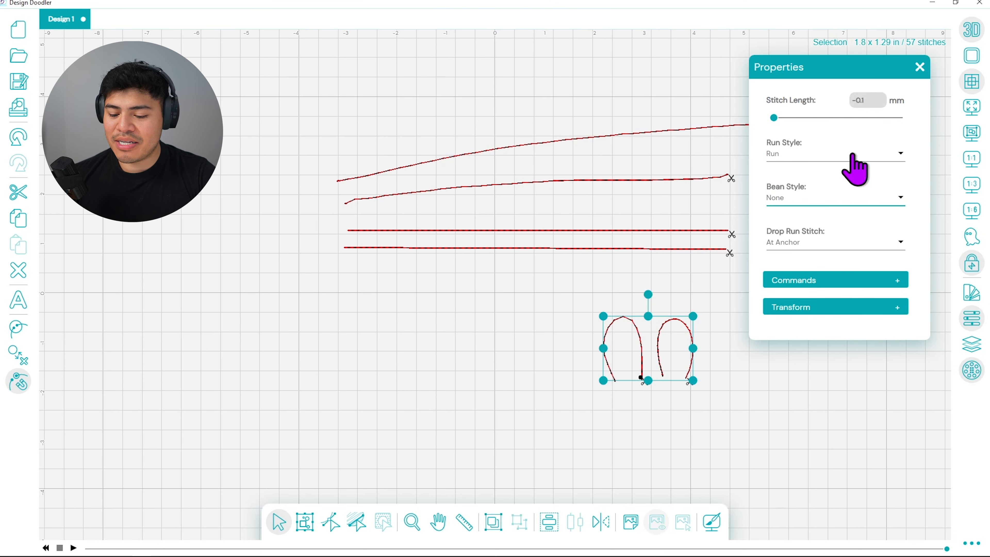
click(845, 155)
click(819, 177)
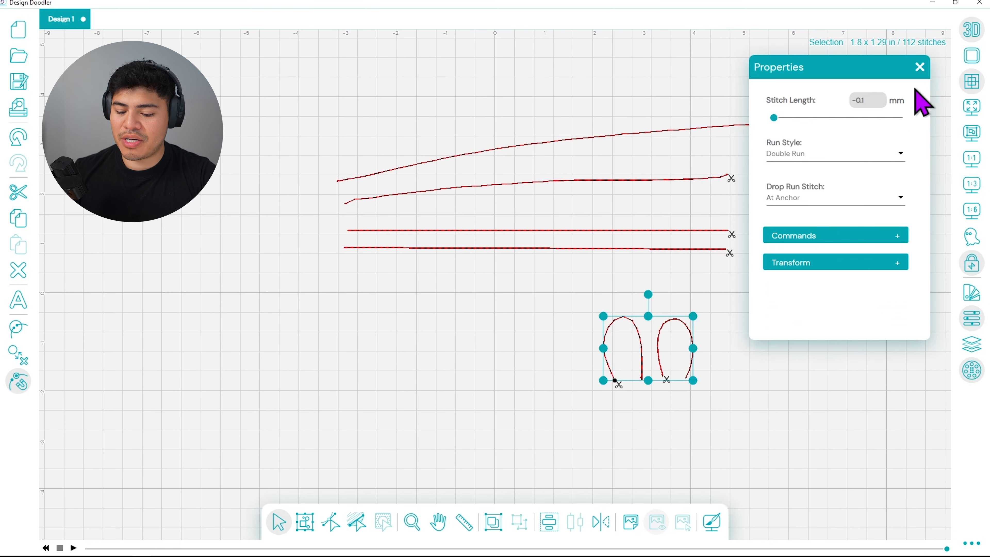
click(920, 66)
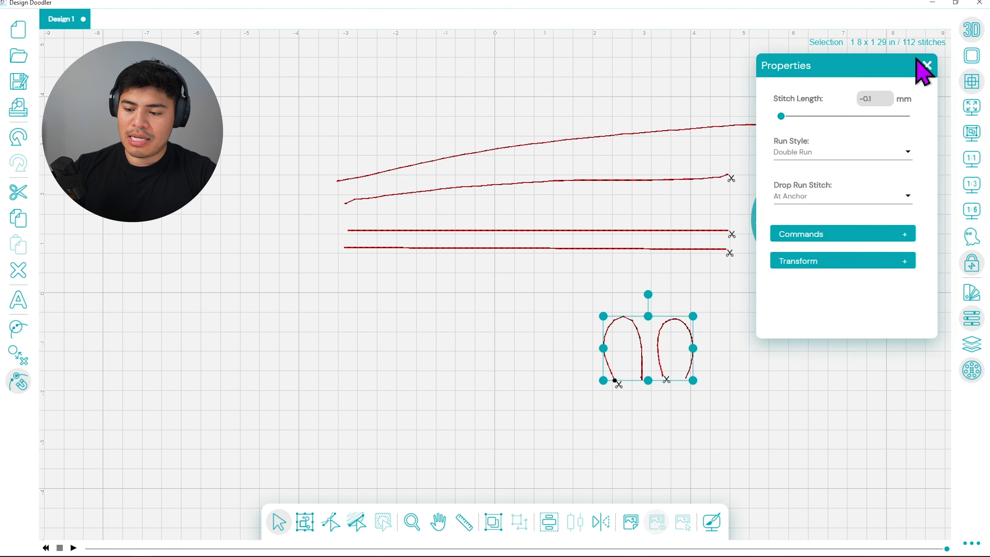
- Select the four long lines above the arches and delete them
drag(370, 141, 483, 282)
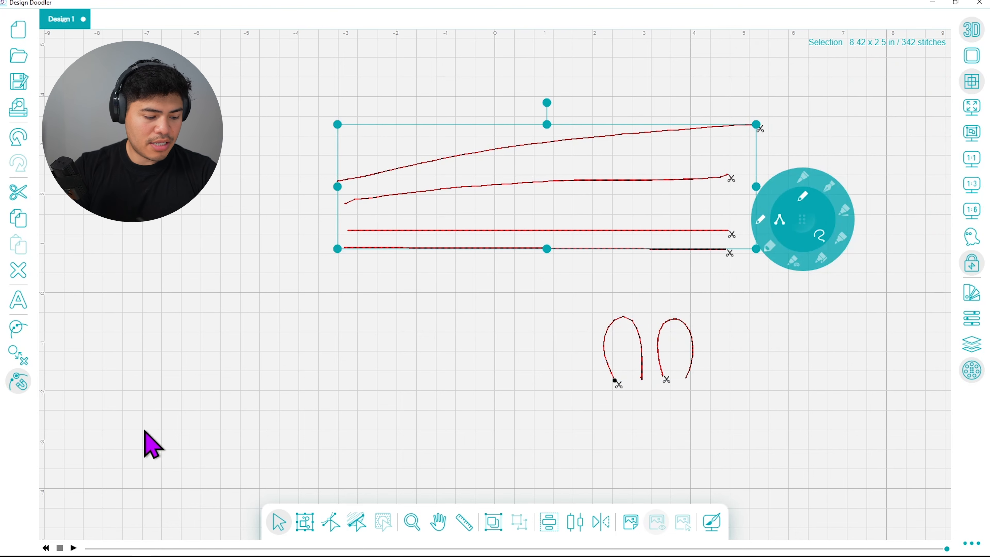
click(18, 270)
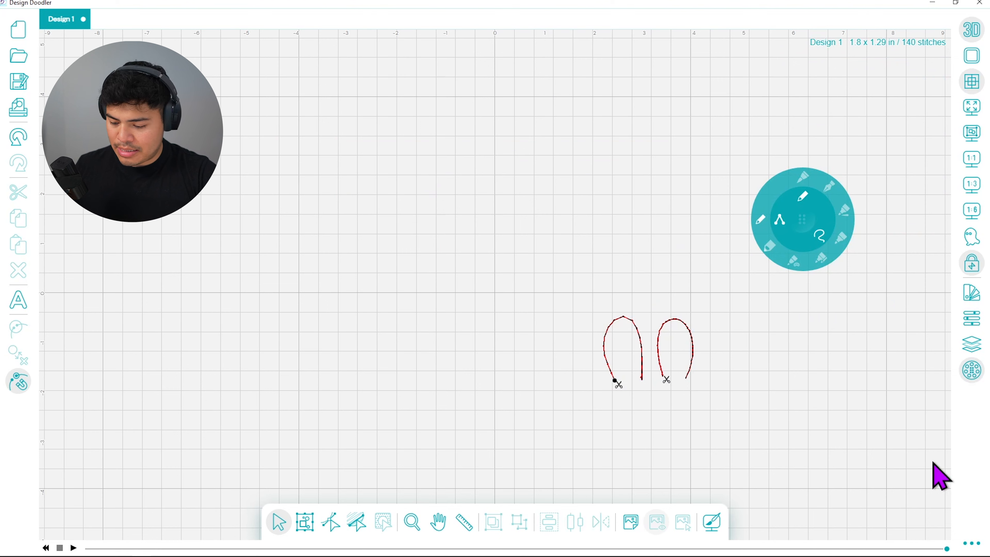
- Set only the right arch's run style to Run, keeping the left arch as it is, and clear the selection
click(411, 521)
click(658, 369)
click(661, 375)
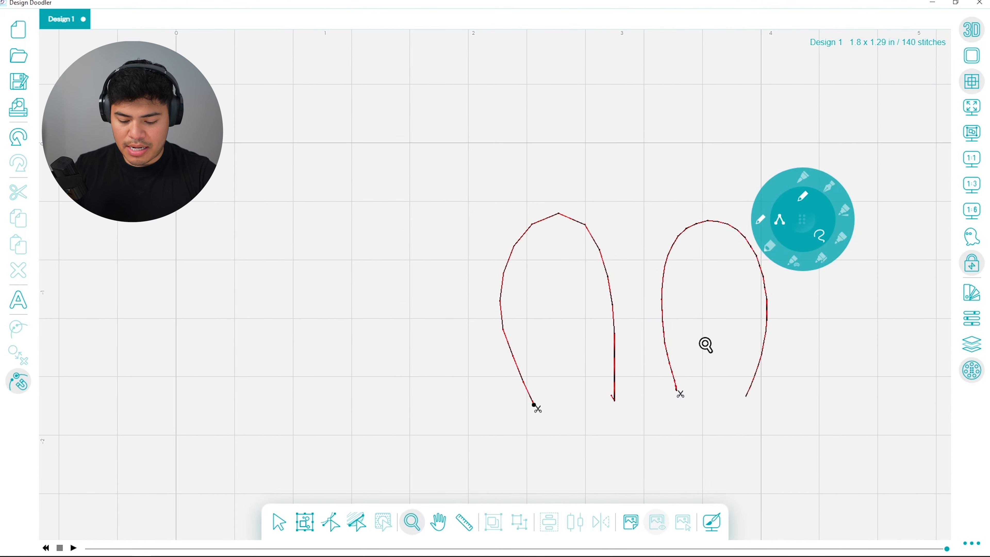
click(492, 310)
click(972, 319)
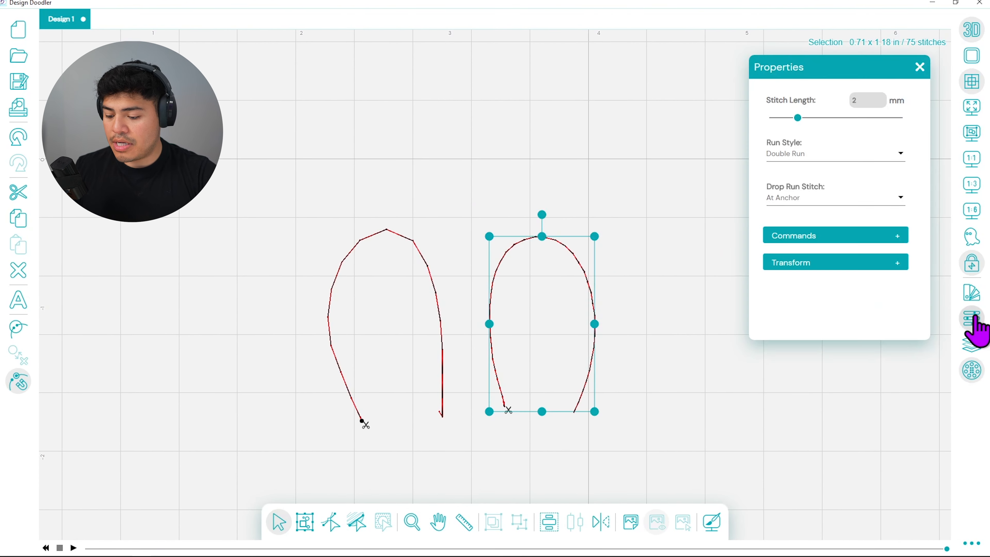
click(845, 153)
click(802, 129)
click(699, 246)
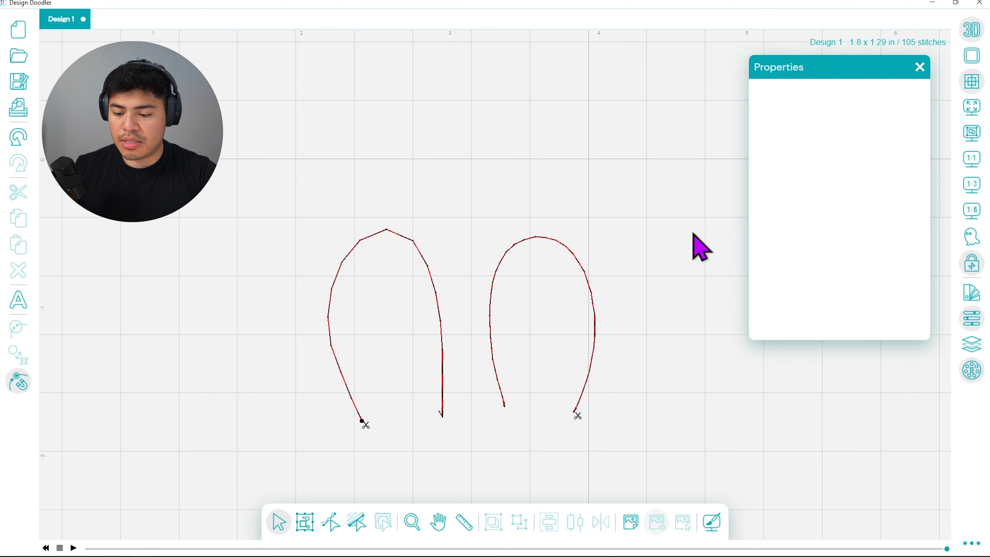
- Play the slow redraw and scrub through it to compare how the single-run and double-run arches are stitched
click(74, 548)
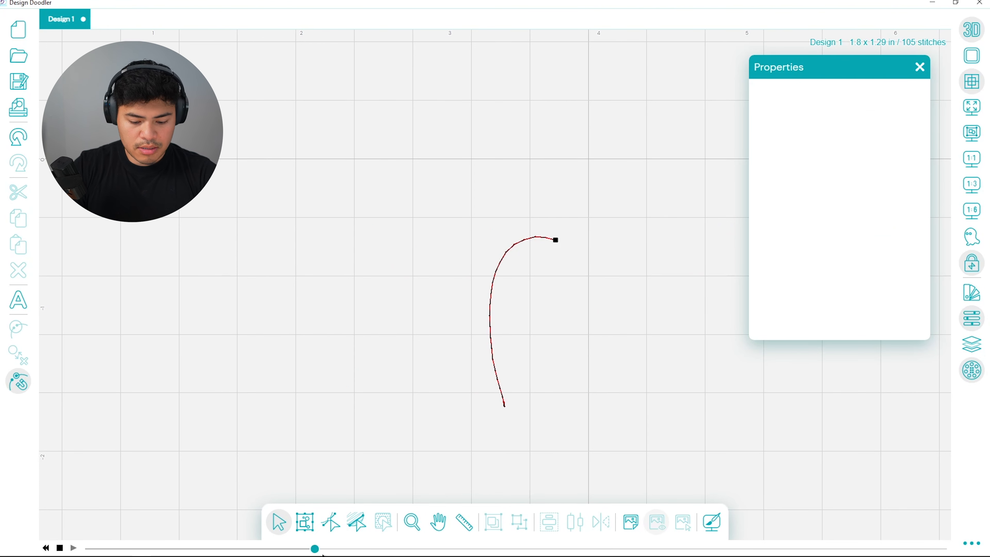
drag(605, 553, 689, 546)
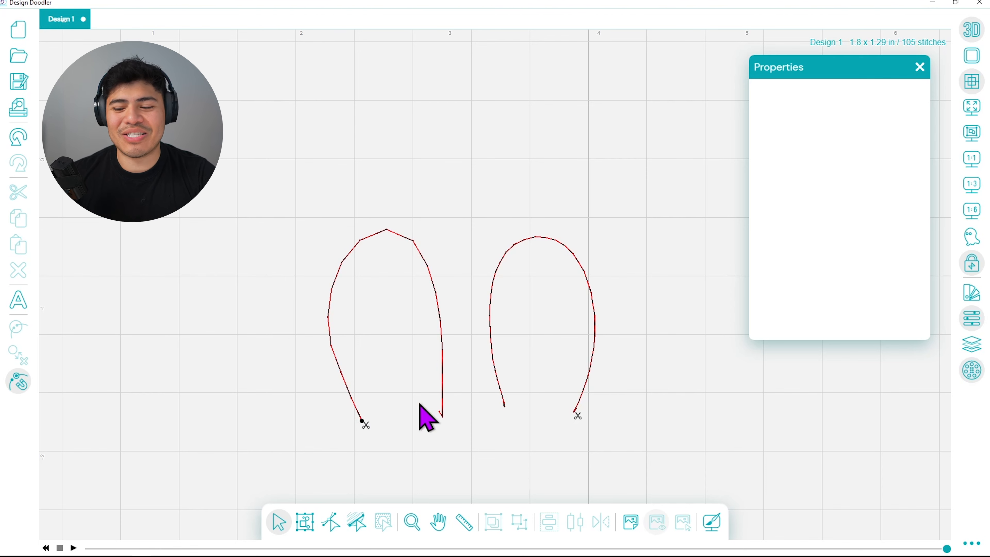
- Select both remaining arches, delete them to empty the design, and close the properties
click(972, 164)
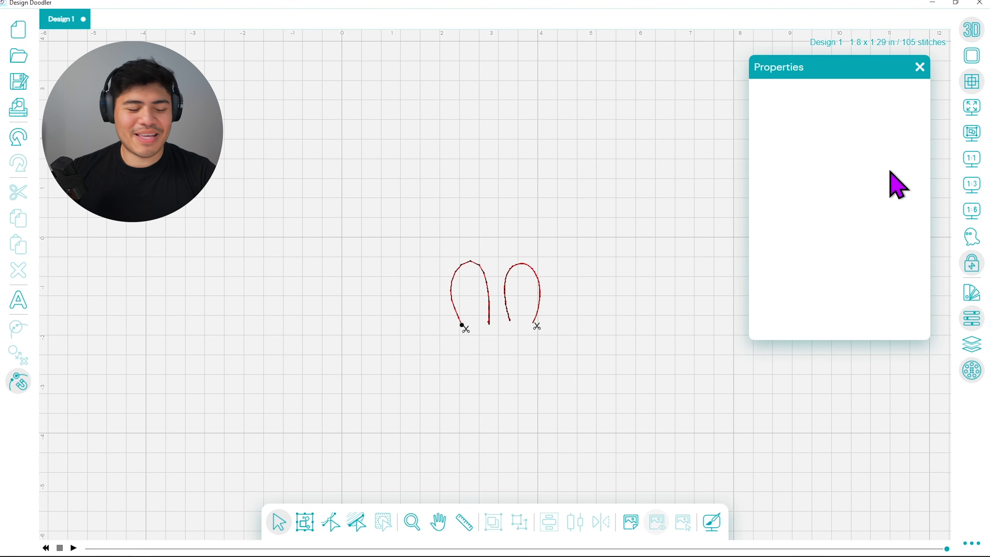
click(305, 522)
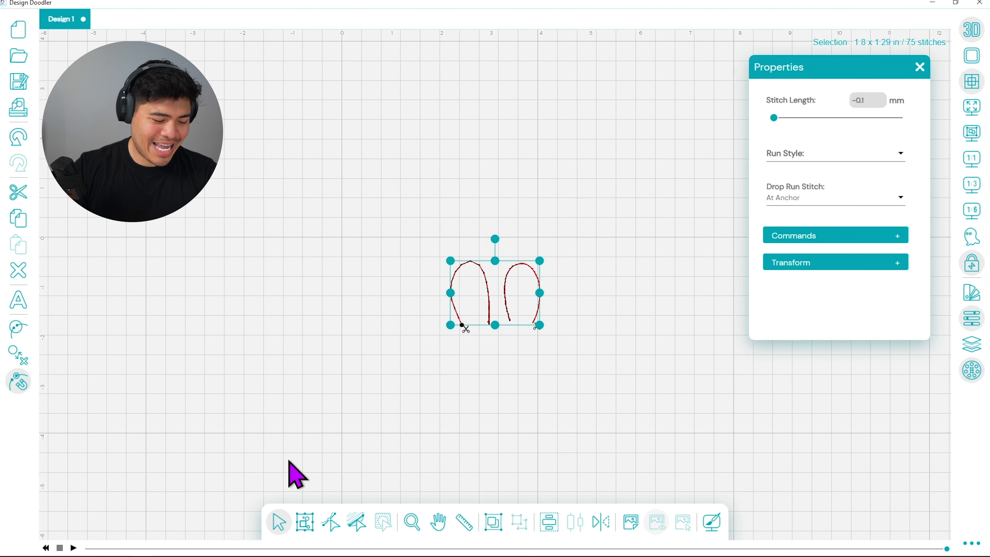
click(18, 270)
click(921, 67)
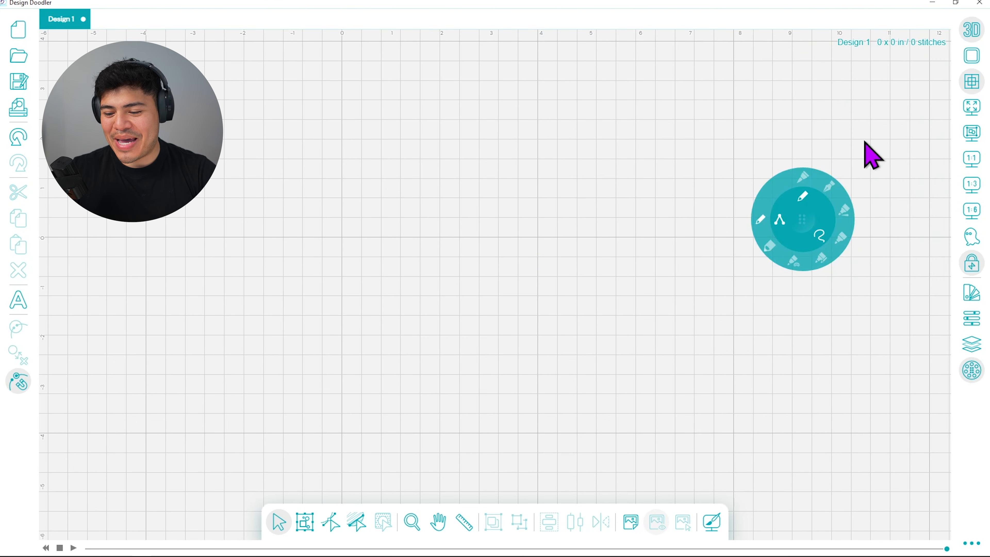
- Move the tool wheel near the canvas centre, choose a dense column-stitch brush and draw a thin curl about 1.45 × 1.74 in
drag(801, 221, 619, 176)
click(589, 206)
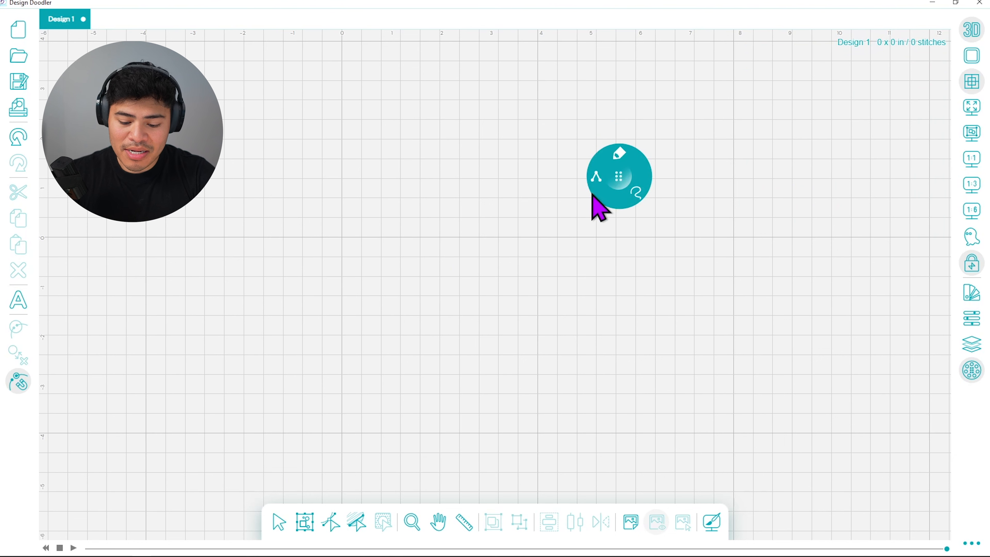
click(620, 154)
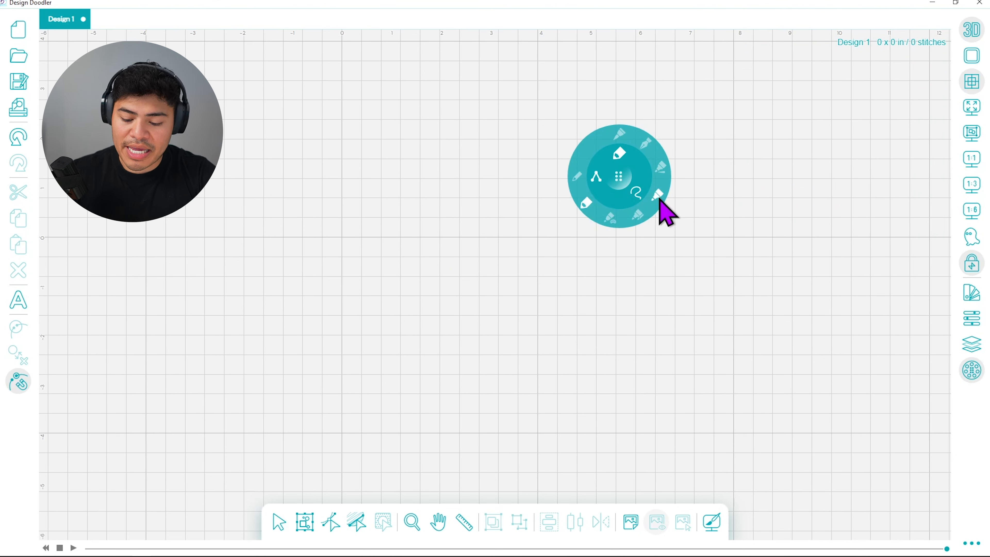
click(662, 169)
drag(706, 137, 702, 159)
click(636, 192)
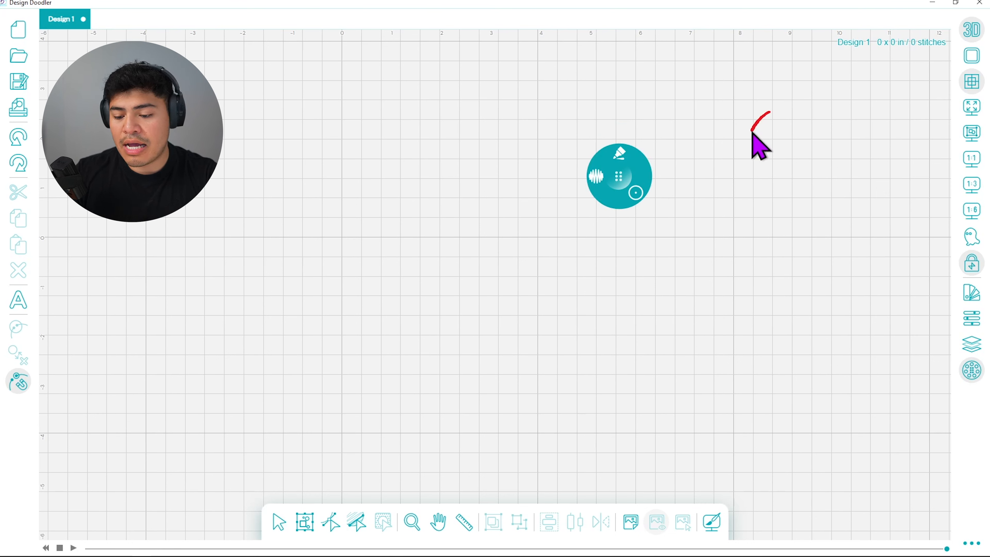
mouse_move(736, 184)
mouse_down()
mouse_move(715, 194)
mouse_move(724, 160)
mouse_move(717, 170)
mouse_up()
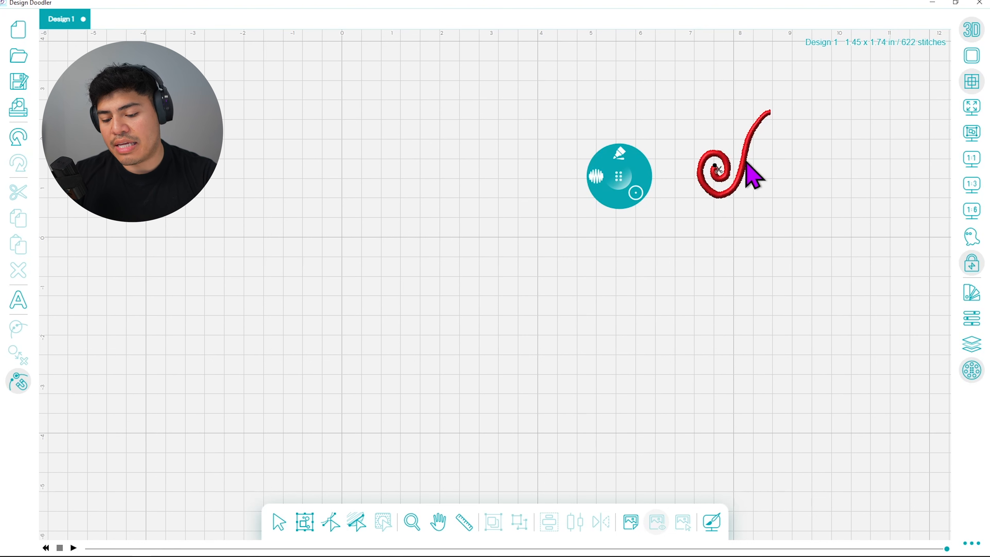
- Increase the brush width and draw a thicker dense curl beside the first one
mouse_move(636, 194)
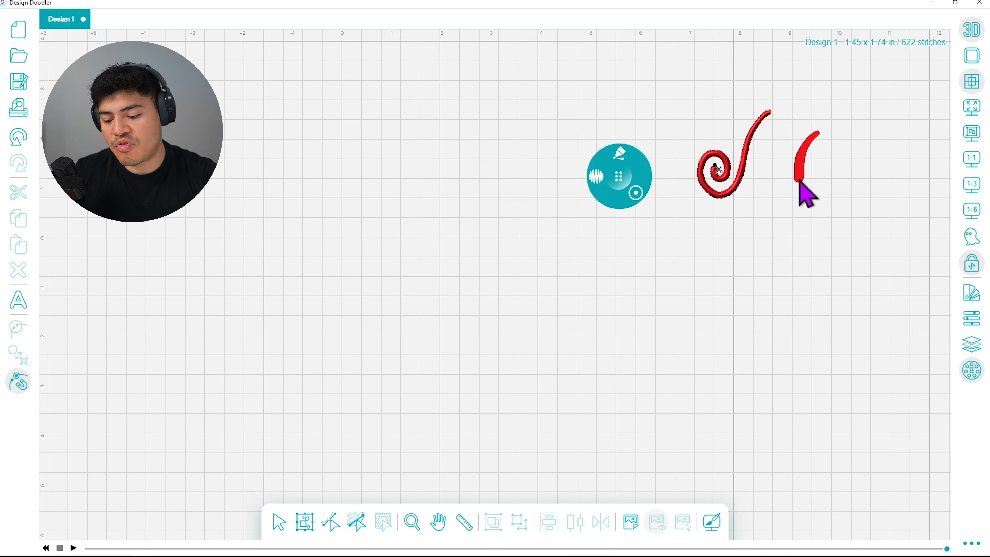
drag(799, 180, 774, 226)
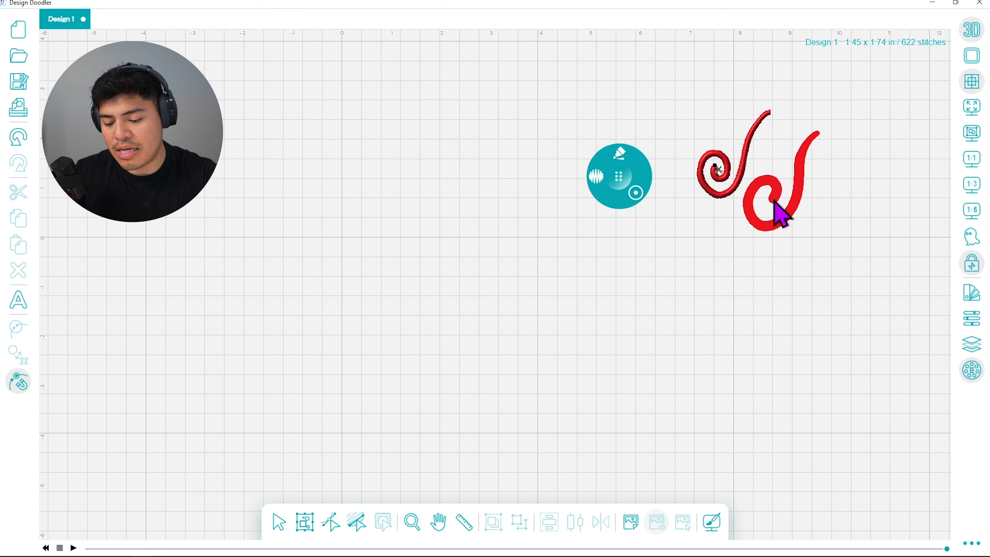
drag(774, 200, 773, 203)
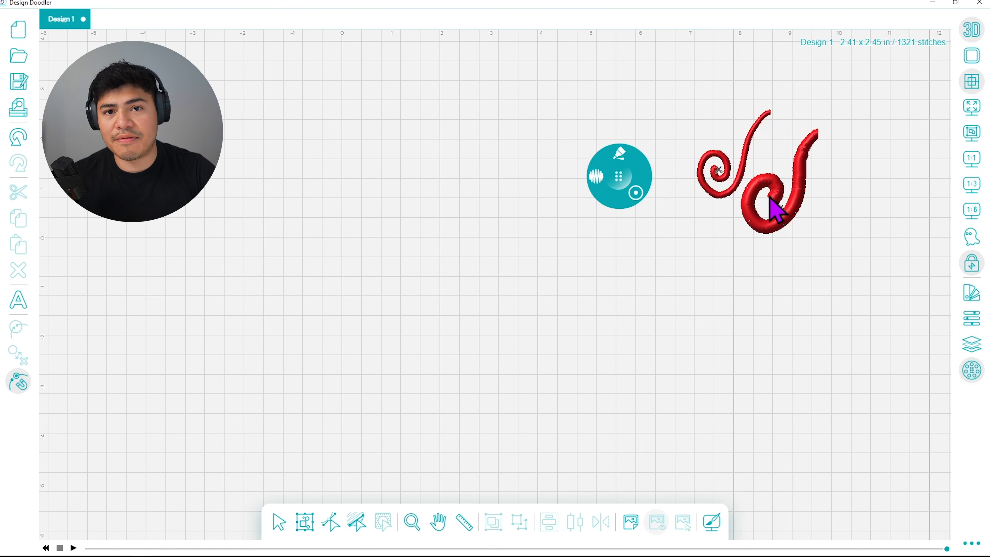
- Lower the brush's stitch density and draw an open zigzag curl below the two dense curls
click(623, 160)
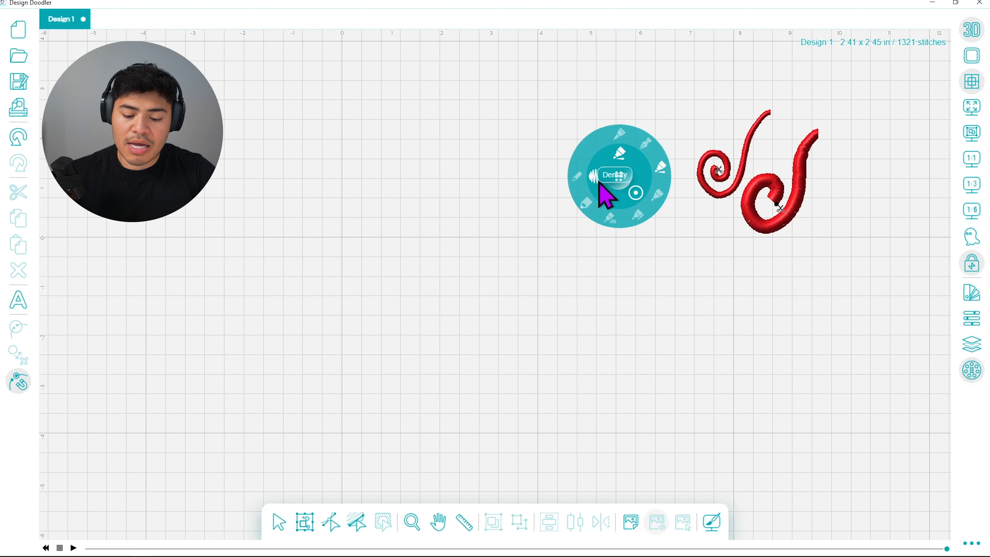
click(620, 150)
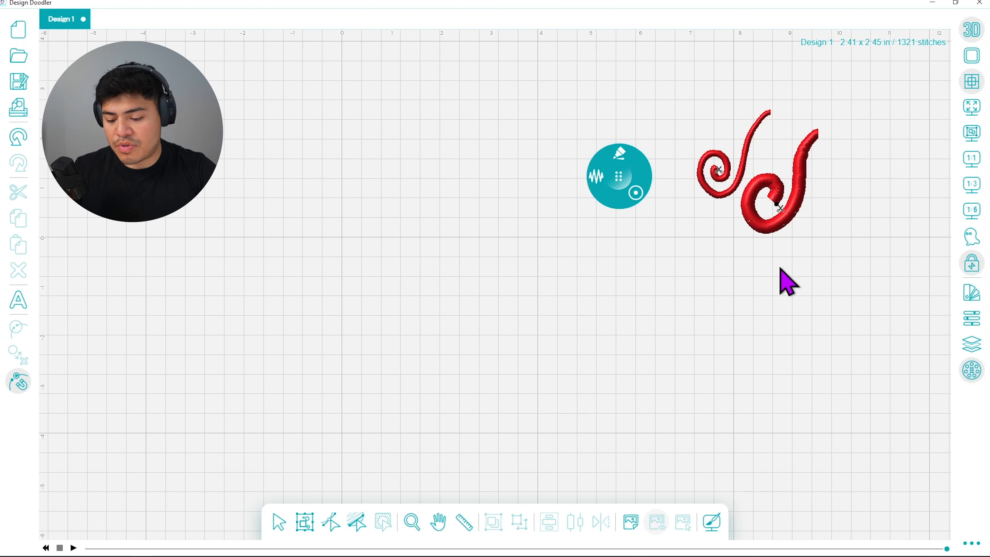
mouse_move(791, 264)
mouse_down()
mouse_move(756, 328)
mouse_move(727, 340)
mouse_move(707, 321)
mouse_move(718, 290)
mouse_move(740, 293)
mouse_move(727, 312)
mouse_up()
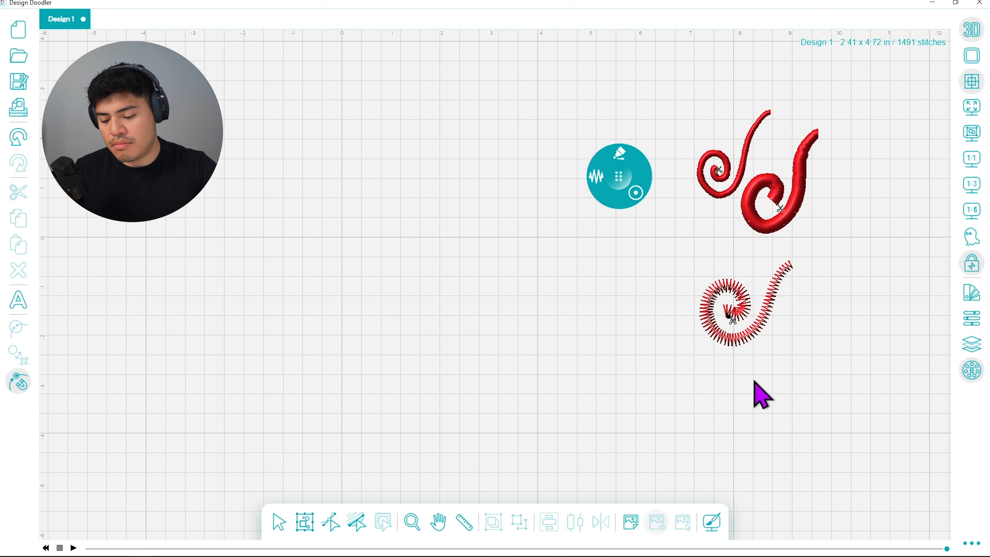
- Using the Tapered Ends brush, draw a zigzag curl below the tool wheel and a wider-stitched arc beside the wheel
click(626, 147)
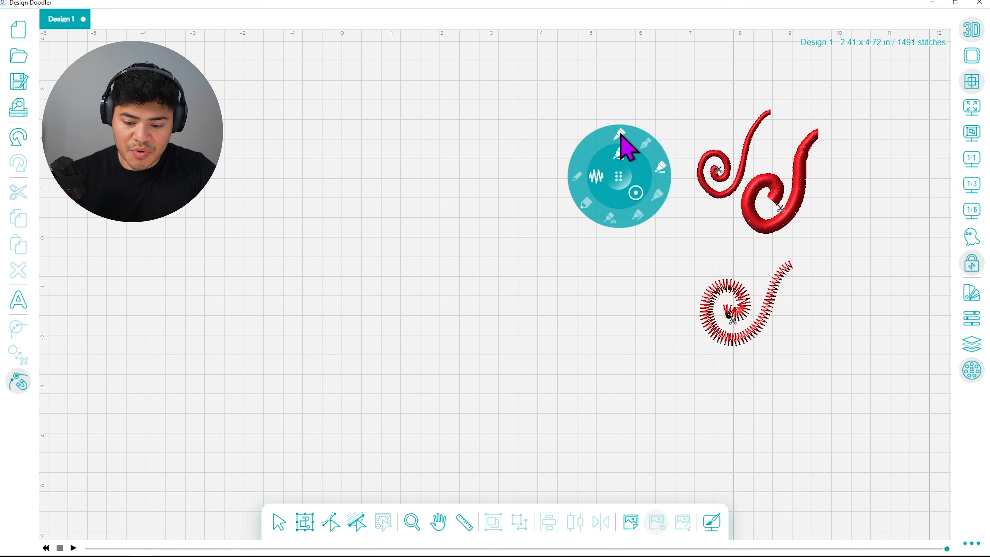
click(621, 135)
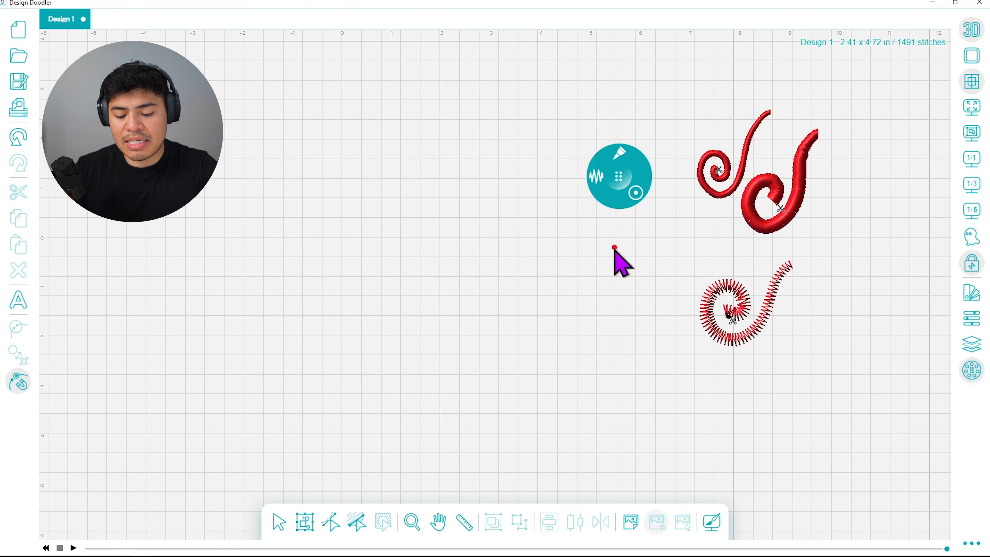
mouse_move(615, 248)
mouse_down()
mouse_move(555, 345)
mouse_move(501, 325)
mouse_move(539, 314)
mouse_up()
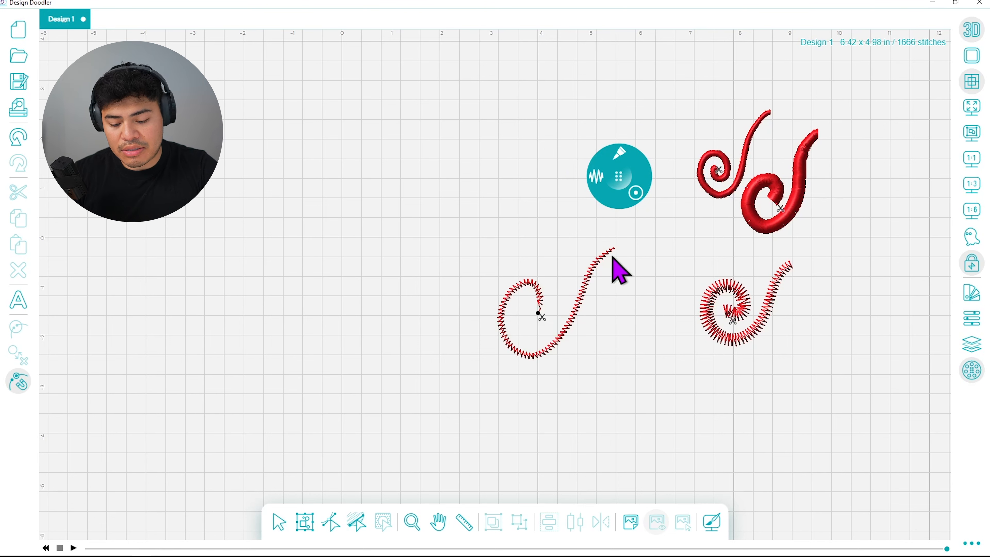
click(623, 162)
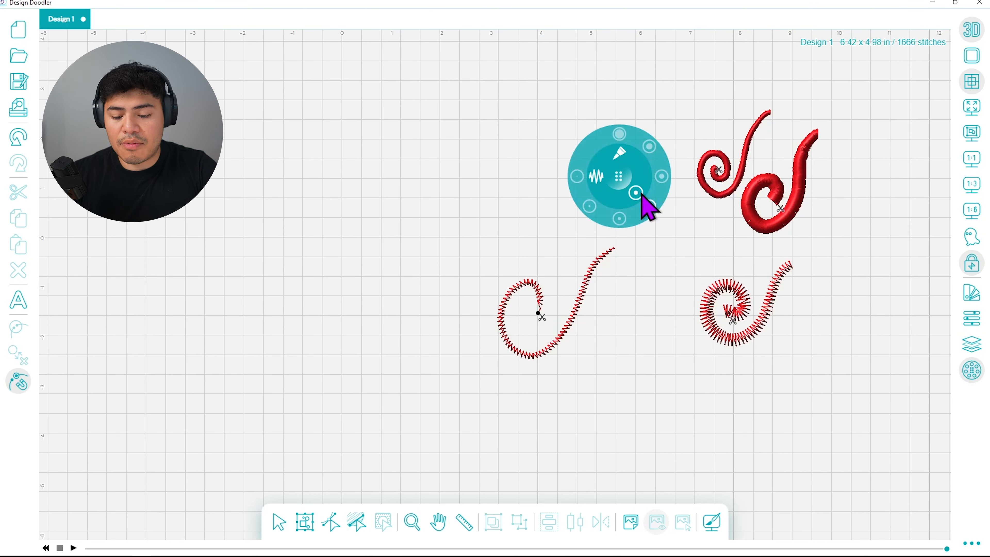
click(652, 145)
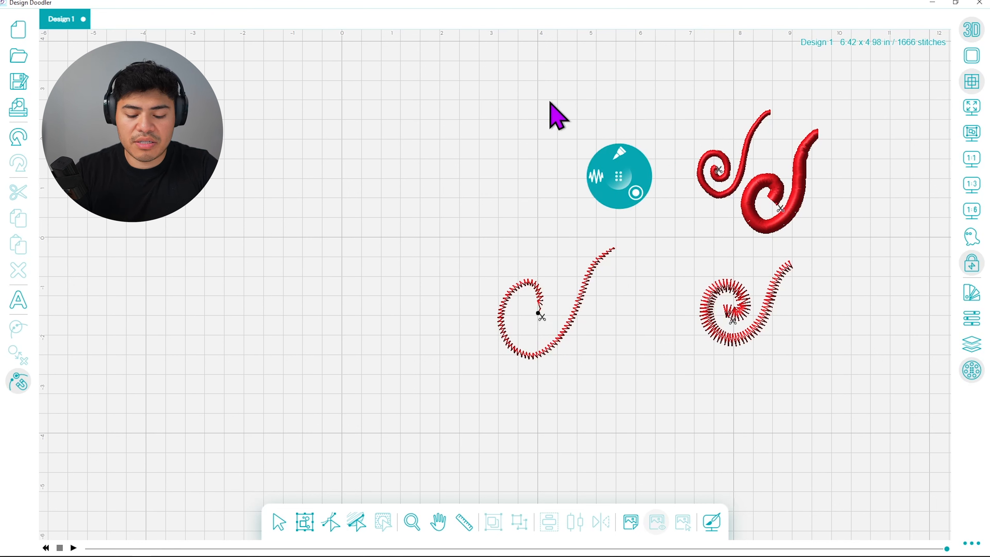
mouse_move(555, 101)
mouse_down()
mouse_move(486, 145)
mouse_move(444, 204)
mouse_up()
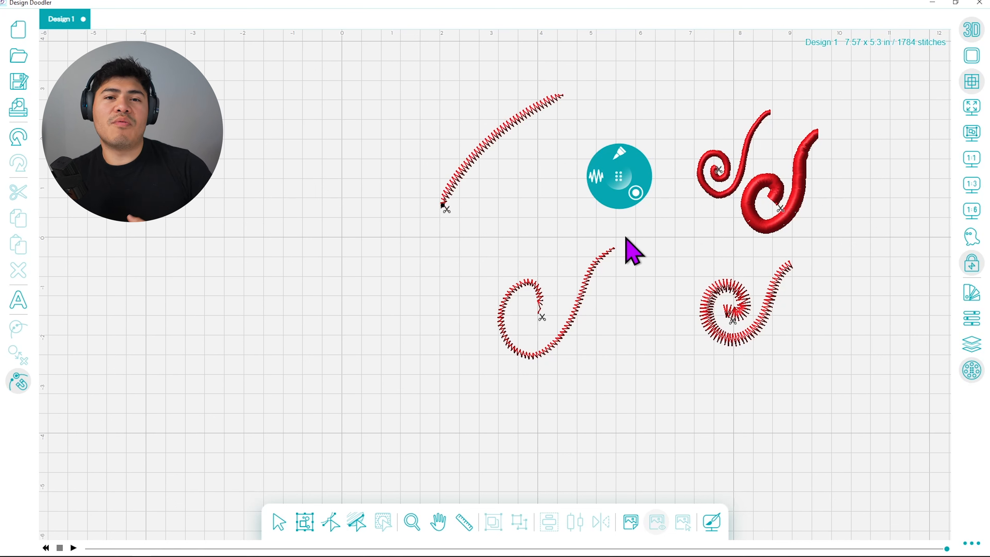
- Switch to the Steil brush and draw three parallel diagonal lines below the tapered arc
mouse_move(621, 150)
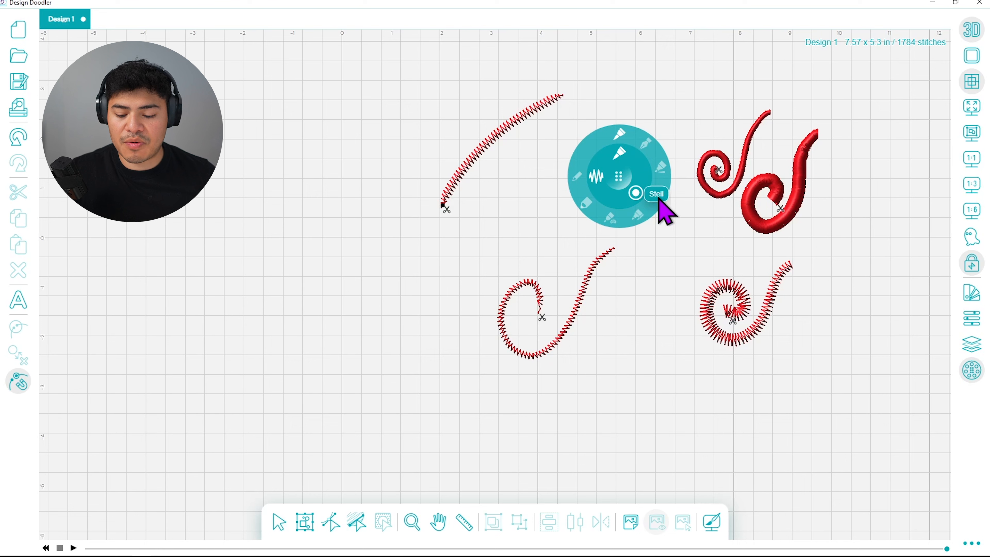
drag(458, 222, 576, 113)
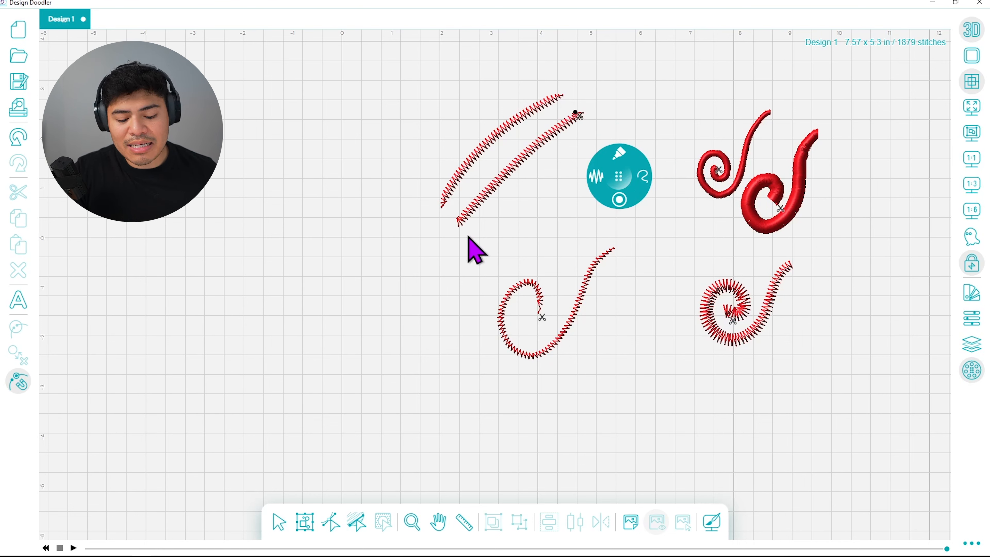
drag(468, 238, 600, 124)
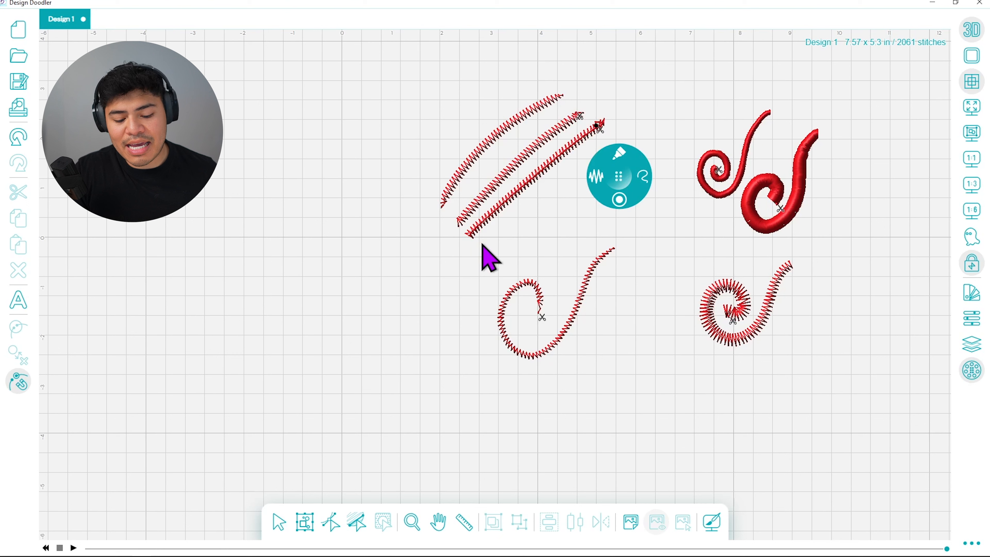
drag(483, 246, 613, 134)
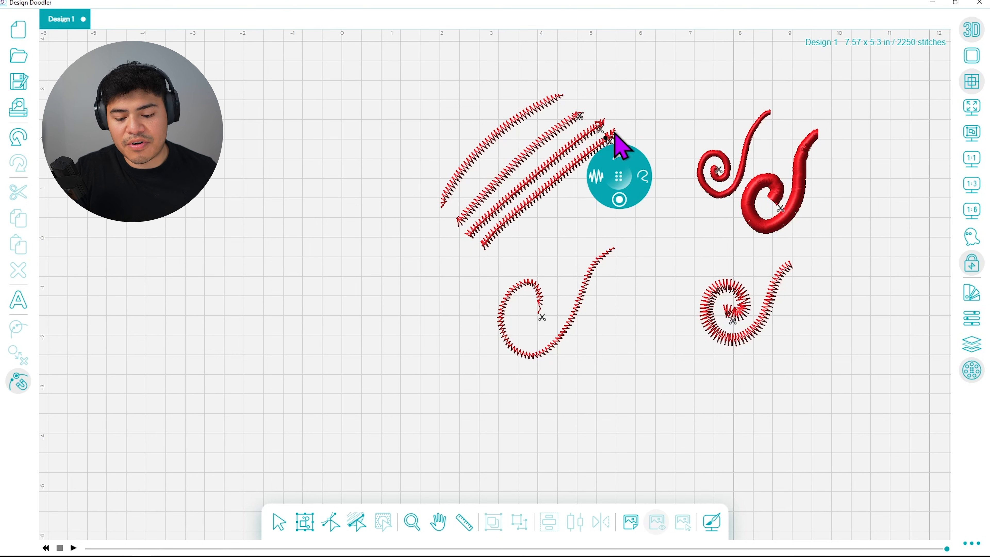
- Return to the Tapered Ends brush and draw a diagonal line about 2.6 × 2.01 in above the tapered arc
click(625, 153)
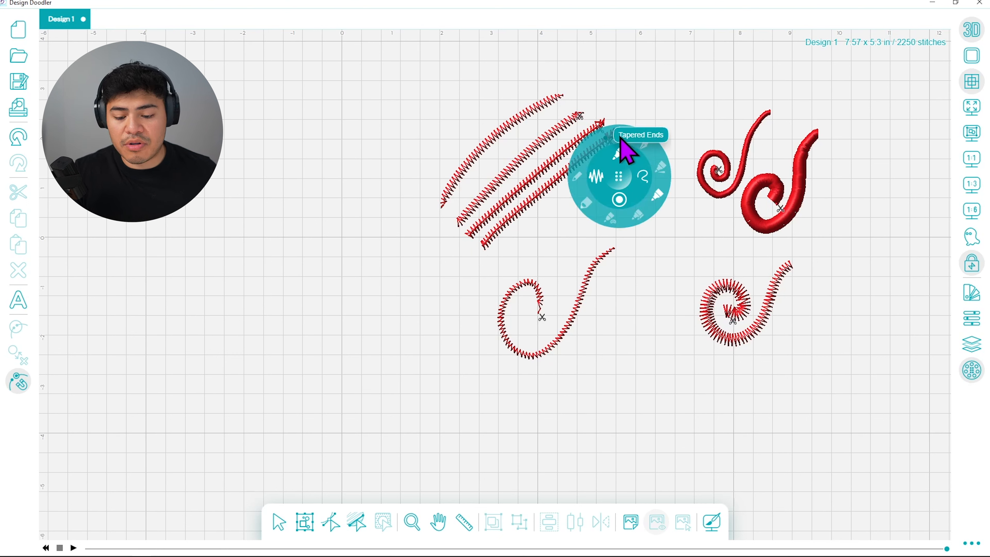
click(620, 137)
mouse_move(543, 78)
mouse_down()
mouse_move(495, 126)
mouse_move(416, 178)
mouse_up()
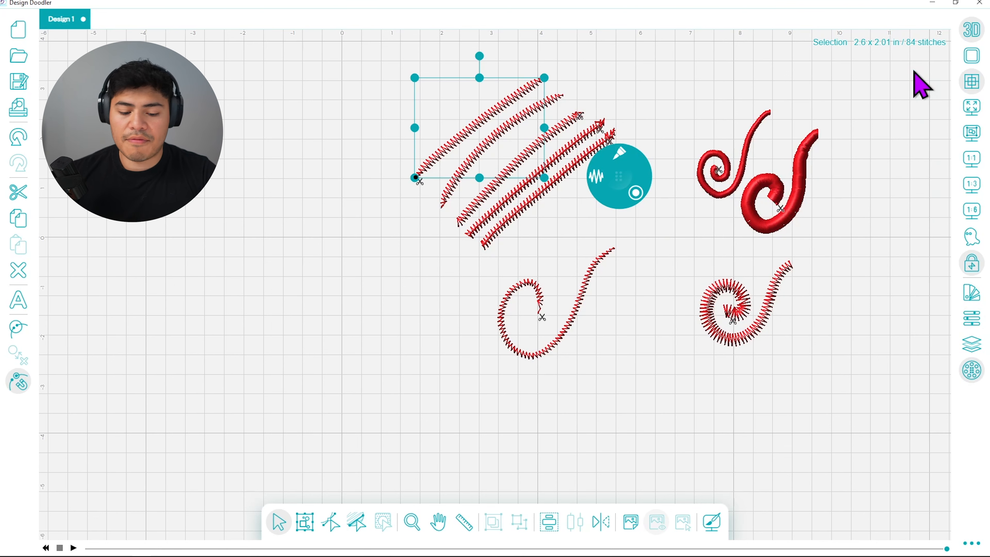
- Select the uppermost tapered line and open its properties, placing them close to the stitched lines
click(625, 48)
click(523, 86)
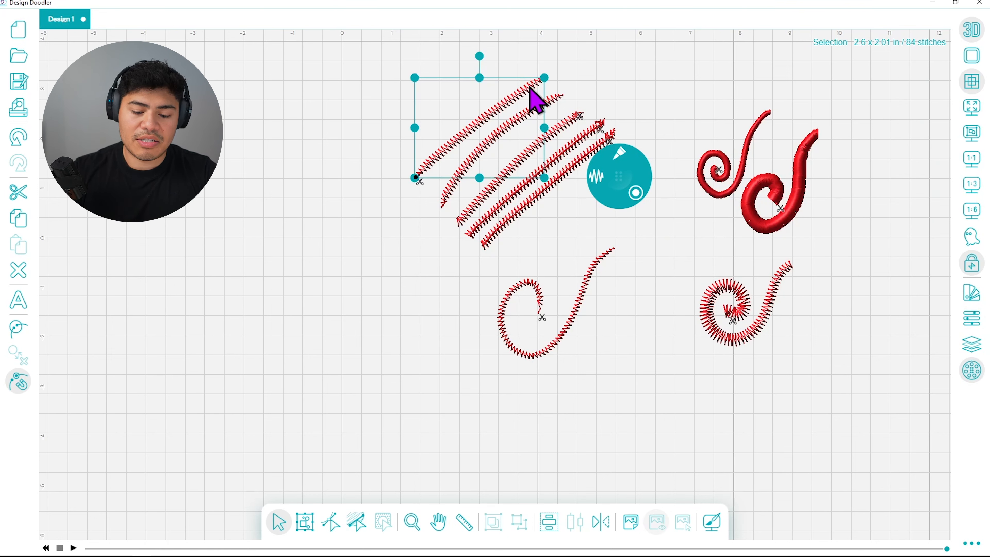
click(972, 319)
drag(871, 66, 727, 60)
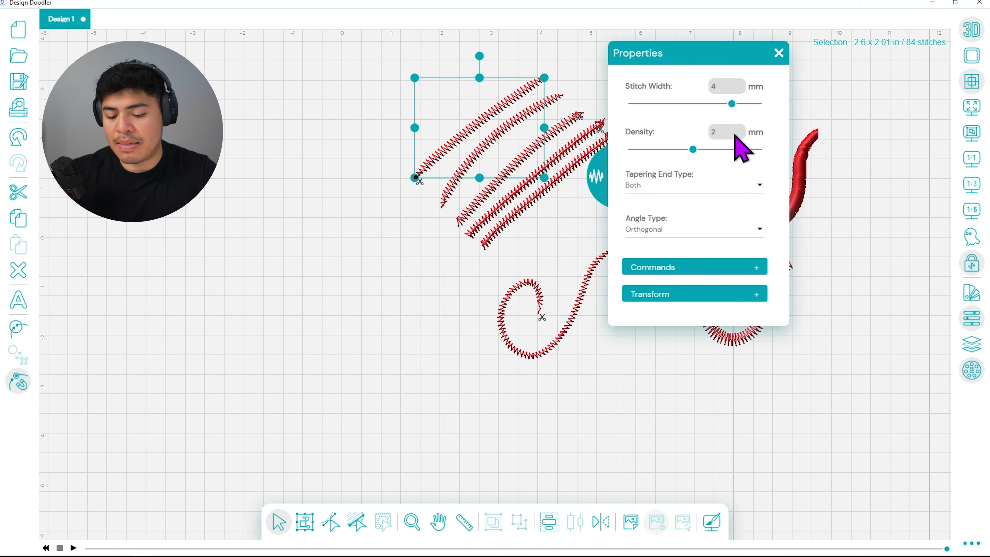
- Try the tapering end types None, Start and End on the uppermost line, and set it back to Both
click(762, 184)
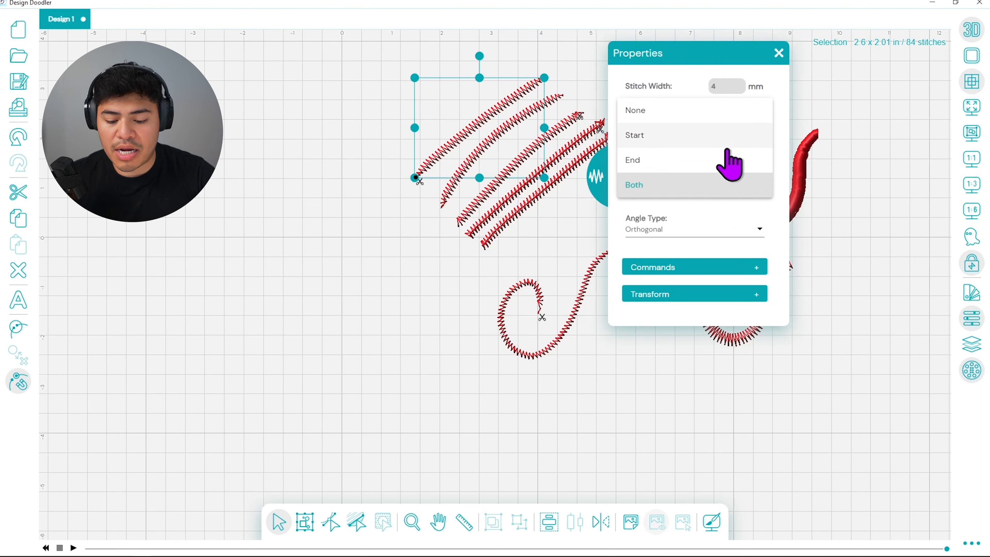
click(726, 111)
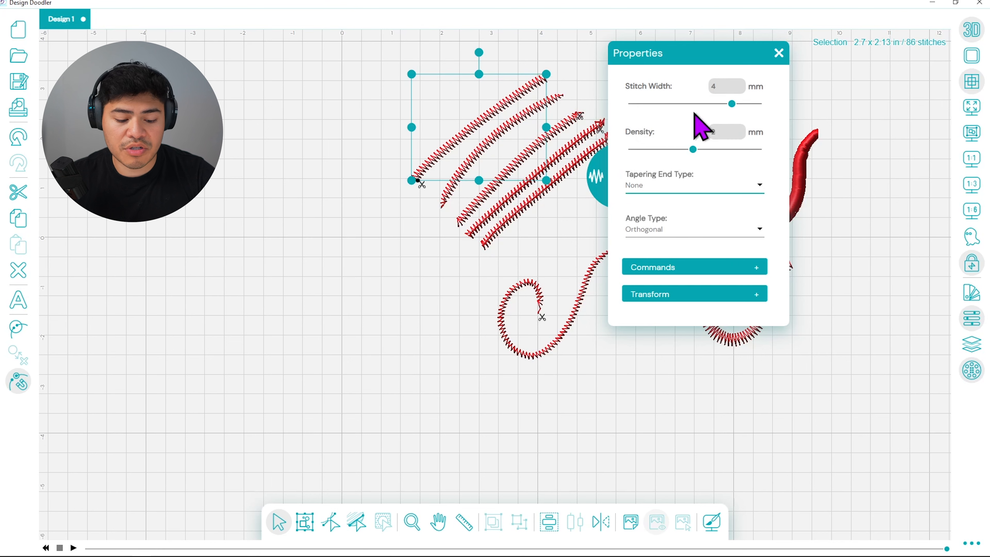
click(701, 185)
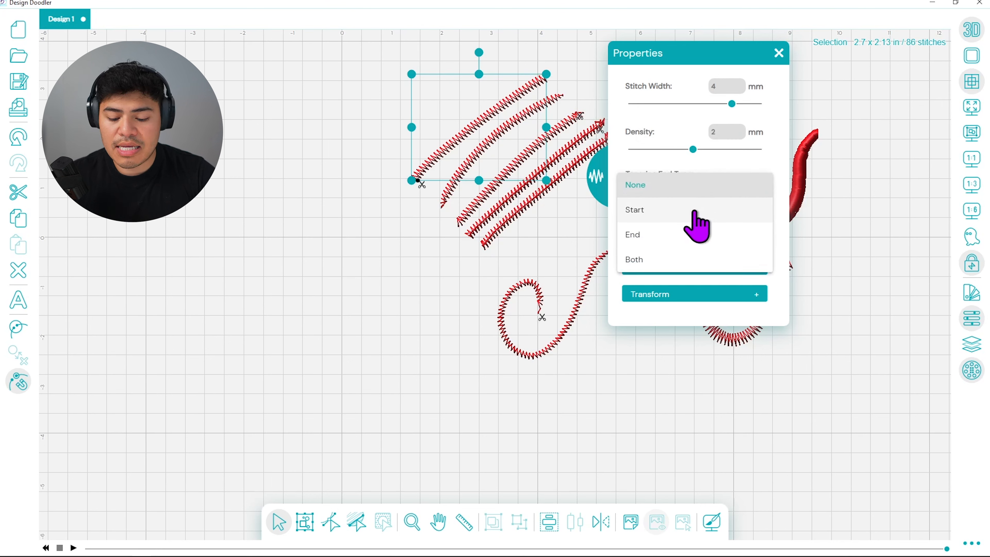
click(696, 211)
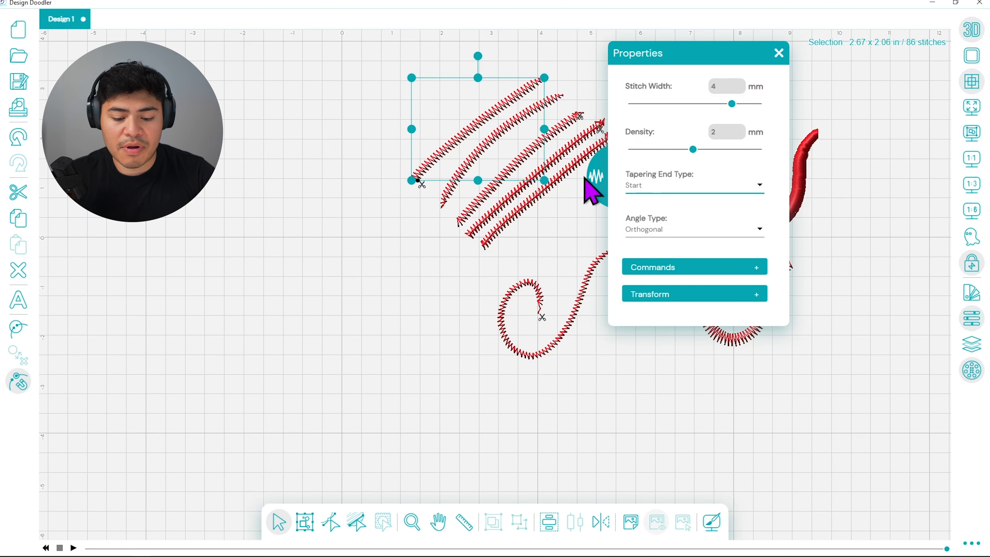
click(678, 185)
click(688, 210)
click(689, 195)
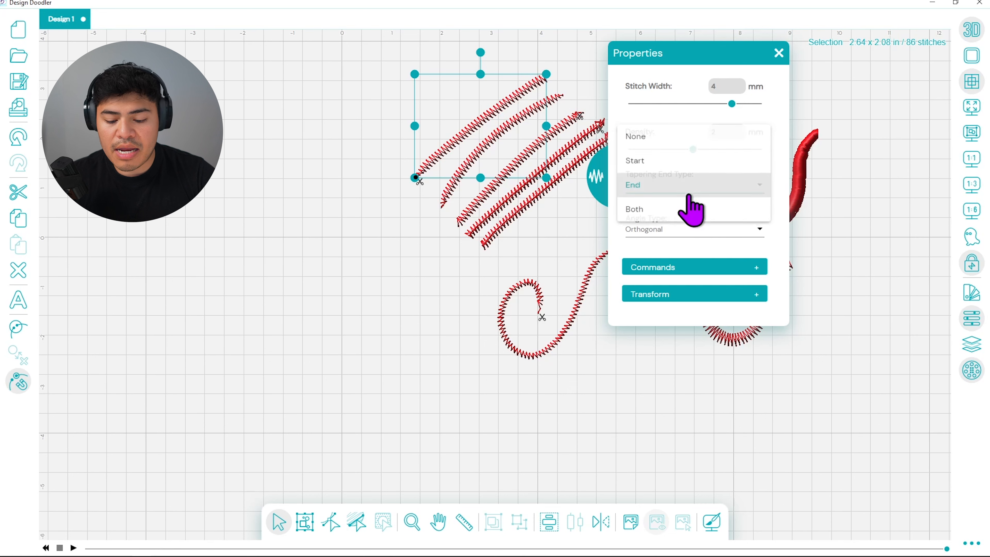
click(691, 211)
- Try the Fixed angle type on the uppermost line and restore it to Orthogonal
click(760, 230)
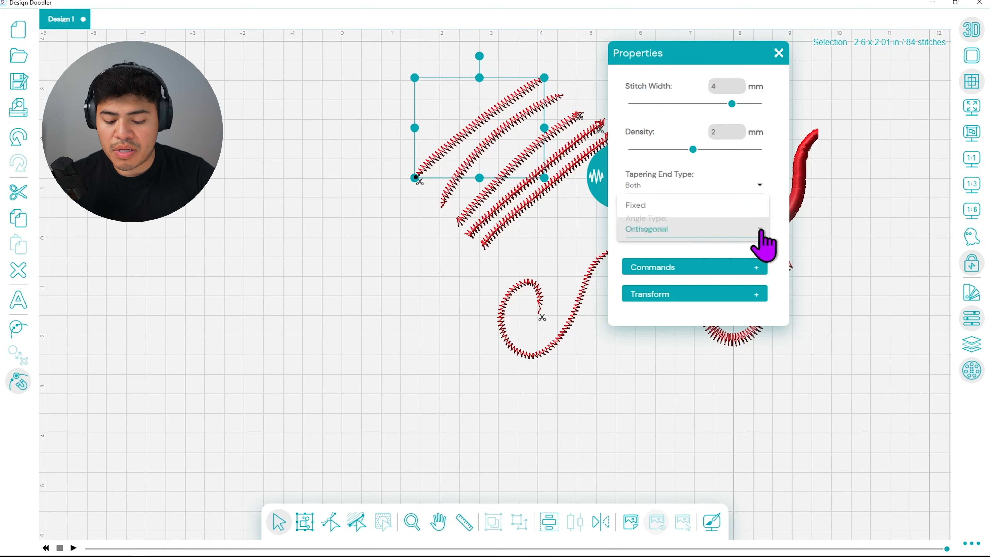
click(748, 207)
click(745, 245)
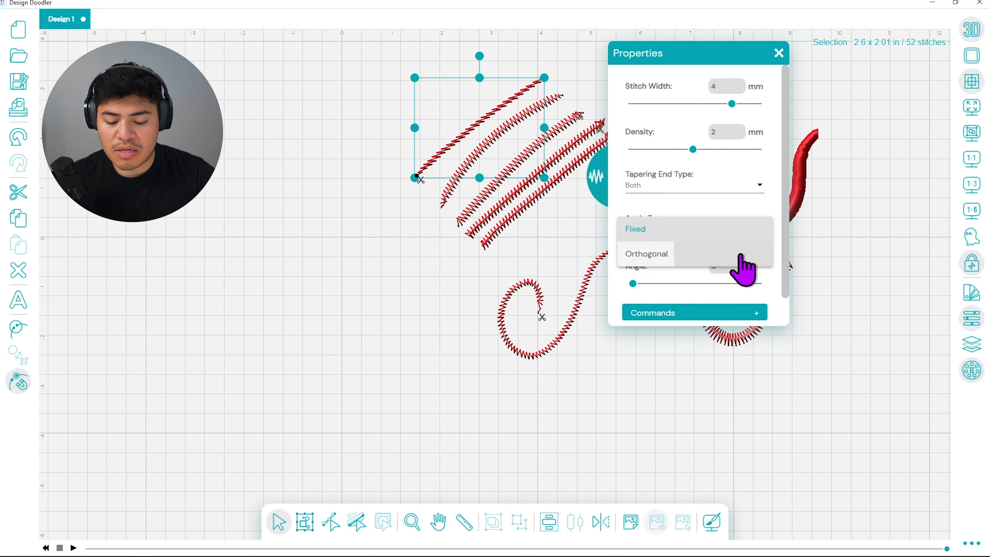
click(743, 255)
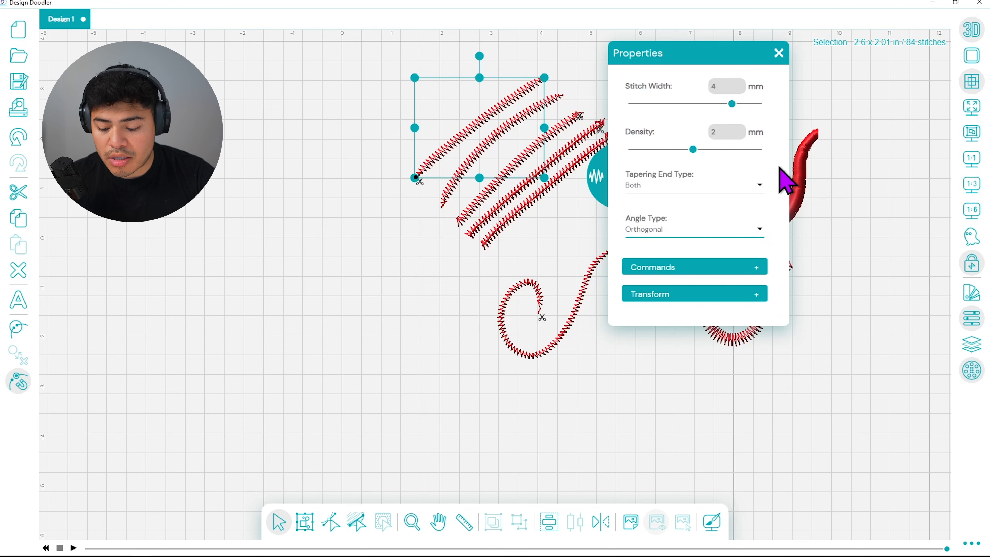
- Examine the Commands and Transform properties of the uppermost tapered line, then close its properties
drag(735, 55, 806, 43)
click(829, 258)
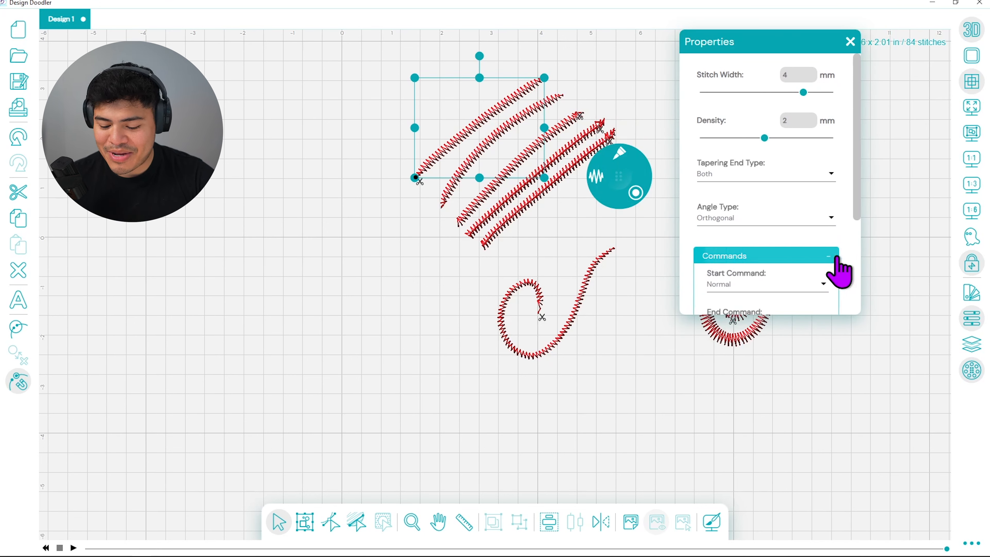
drag(854, 212, 853, 304)
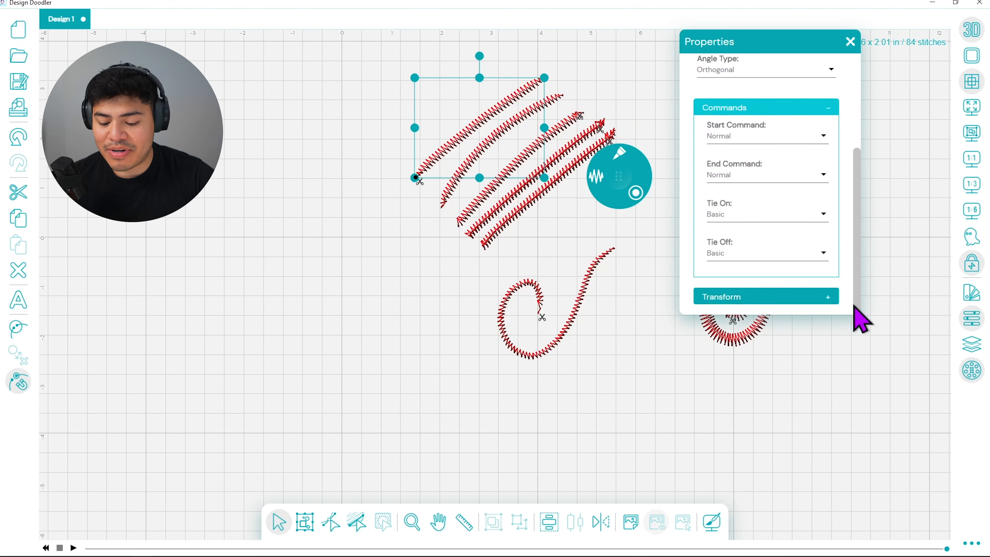
drag(855, 251, 859, 303)
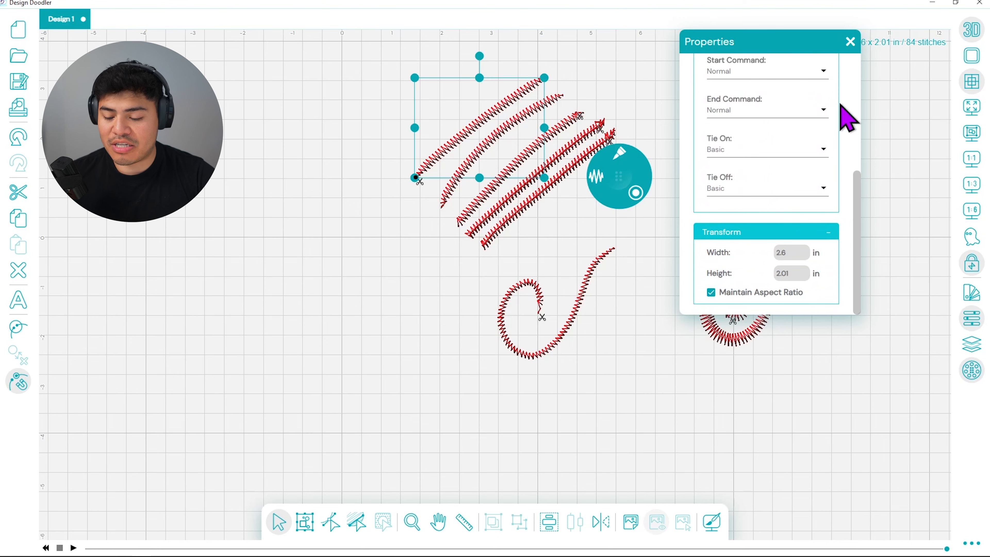
click(849, 41)
- Switch to the Steil brush, draw a slanted line about 5.25 × 1.5 in below the spirals and open its properties
click(625, 153)
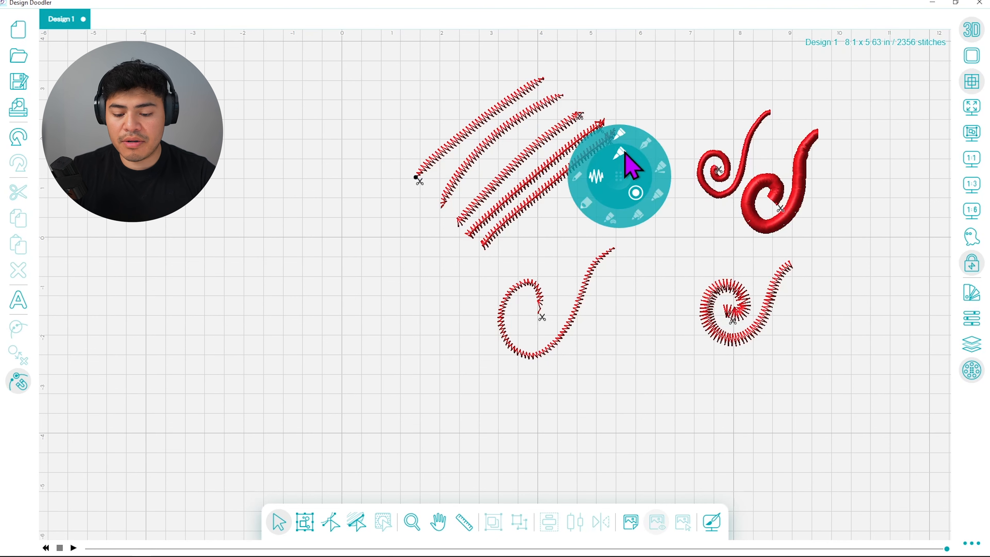
click(658, 198)
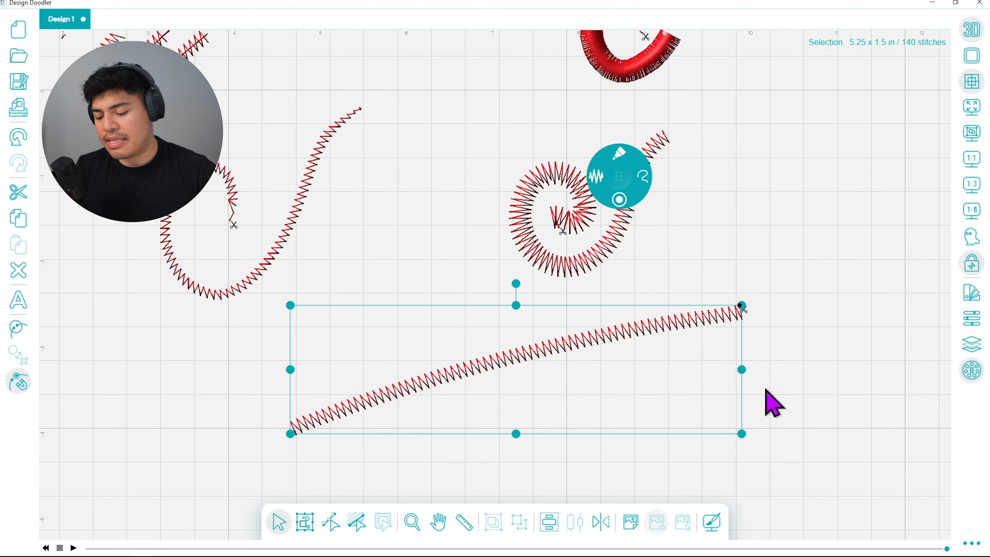
click(971, 318)
- Try the Rounded start and stop line caps on the slanted Steil line and view its ends unobstructed
scroll(928, 192, down, 6)
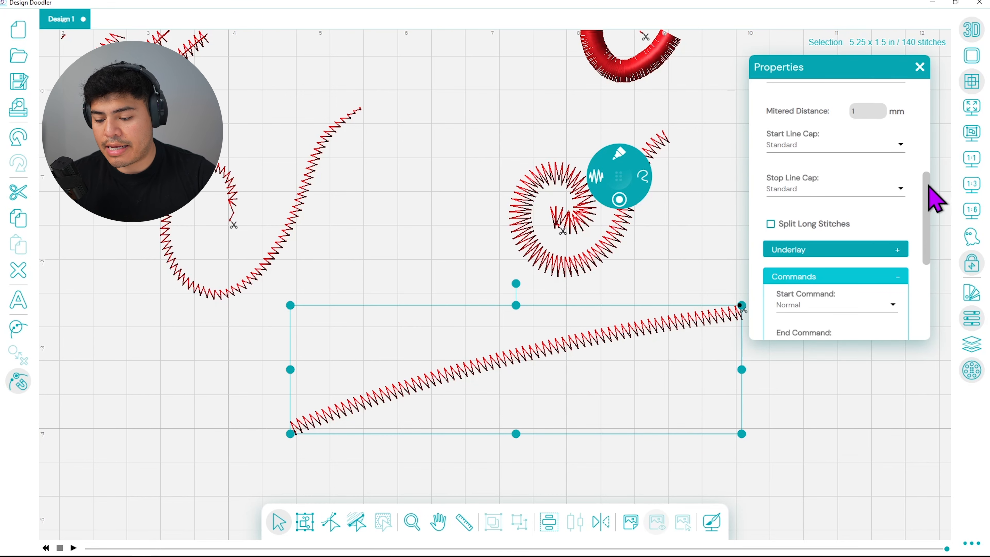
scroll(902, 218, up, 1)
click(875, 193)
click(856, 214)
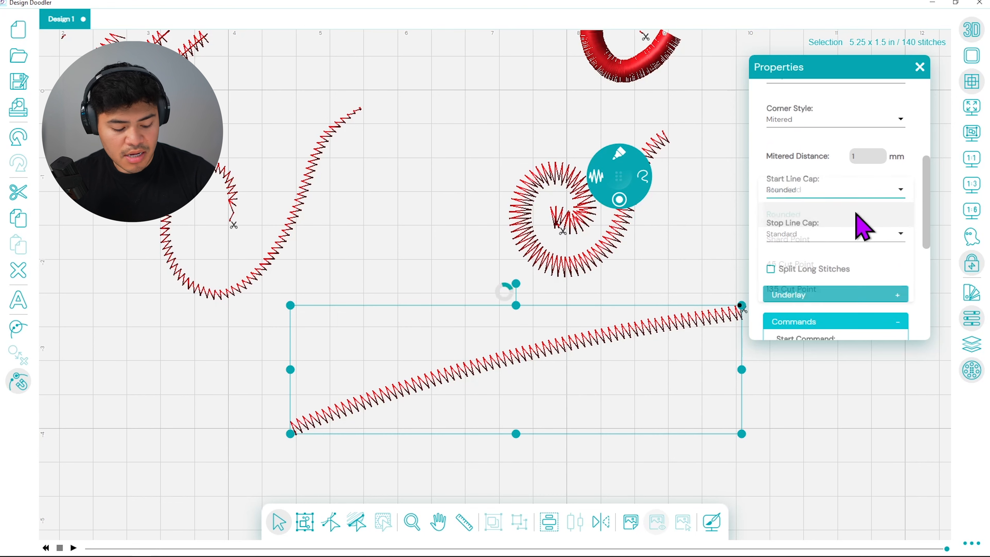
click(857, 242)
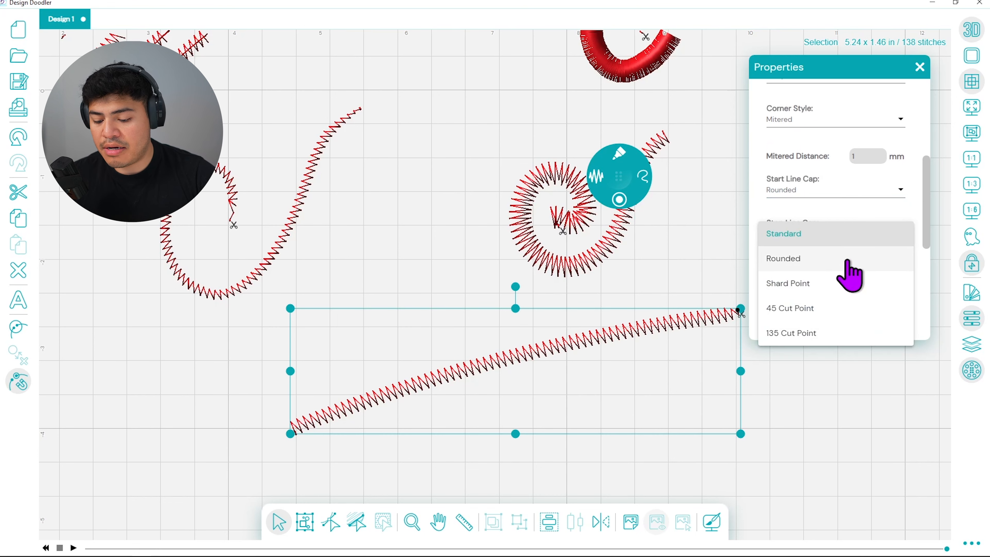
click(855, 258)
drag(830, 80, 857, 215)
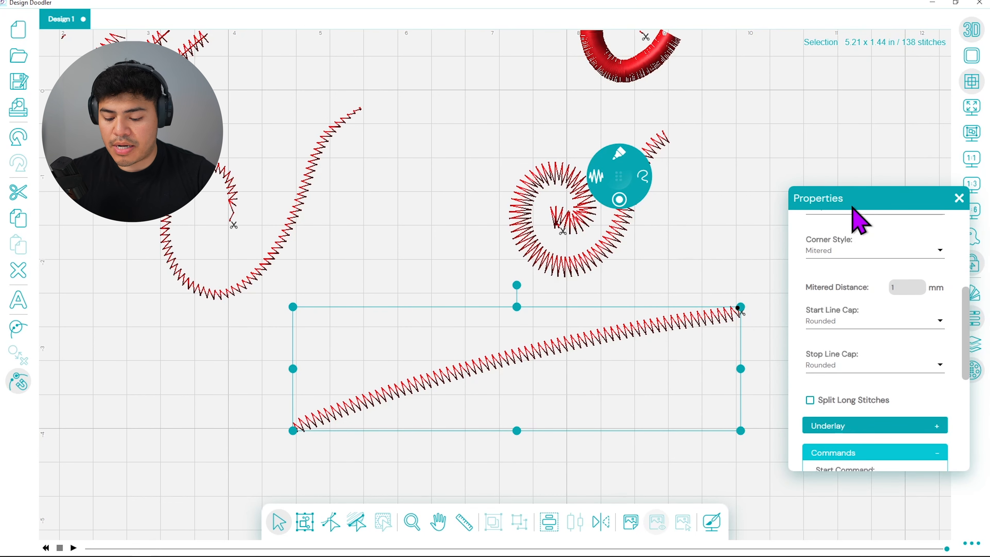
click(762, 343)
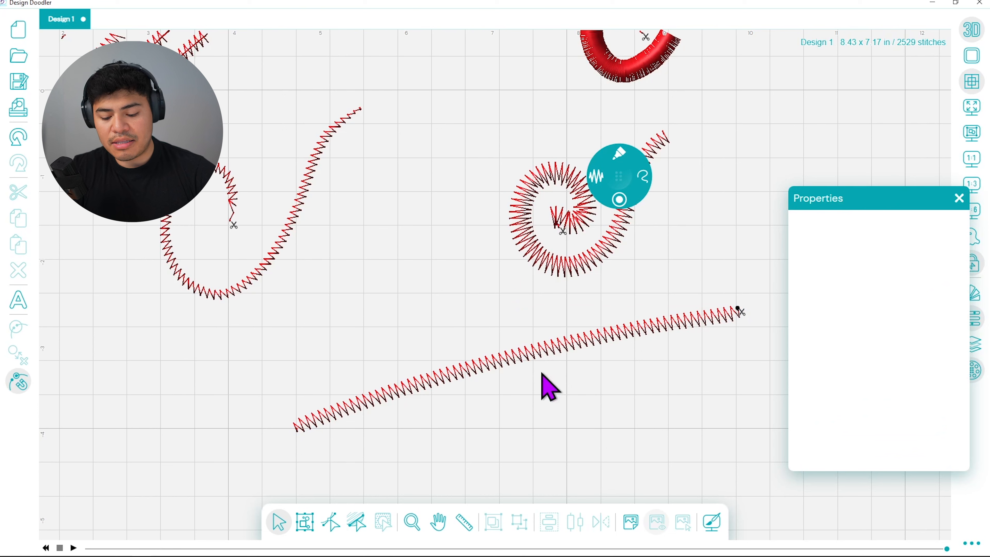
- Set the slanted Steil line's start cap to 45 Cut Point and its stop cap to 135 Cut Point, then close the properties
click(408, 391)
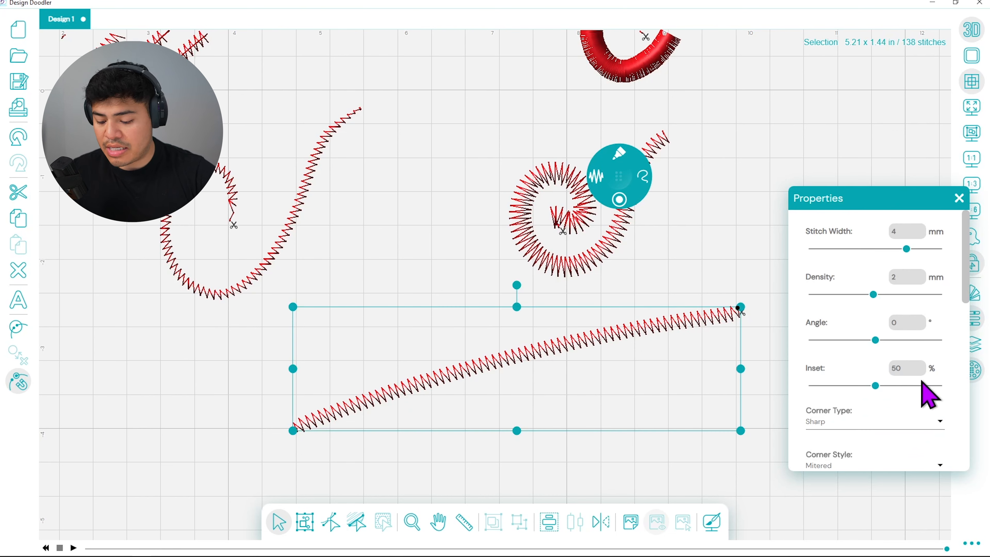
drag(963, 291, 959, 371)
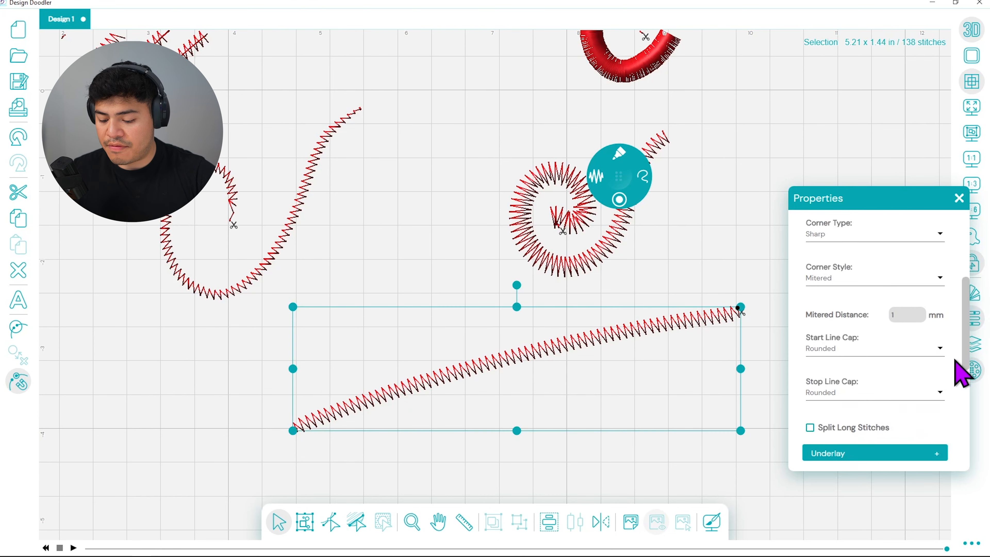
click(905, 351)
click(871, 399)
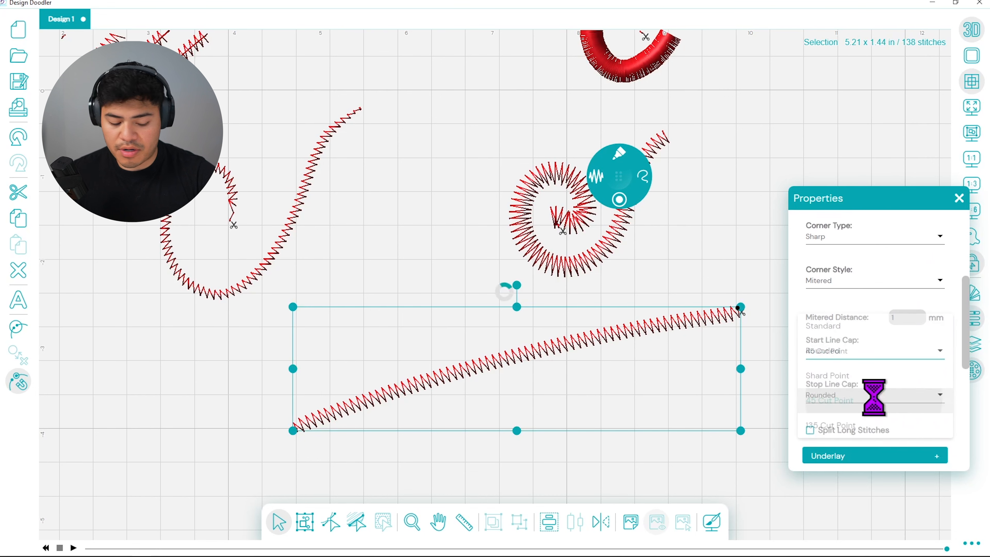
click(882, 405)
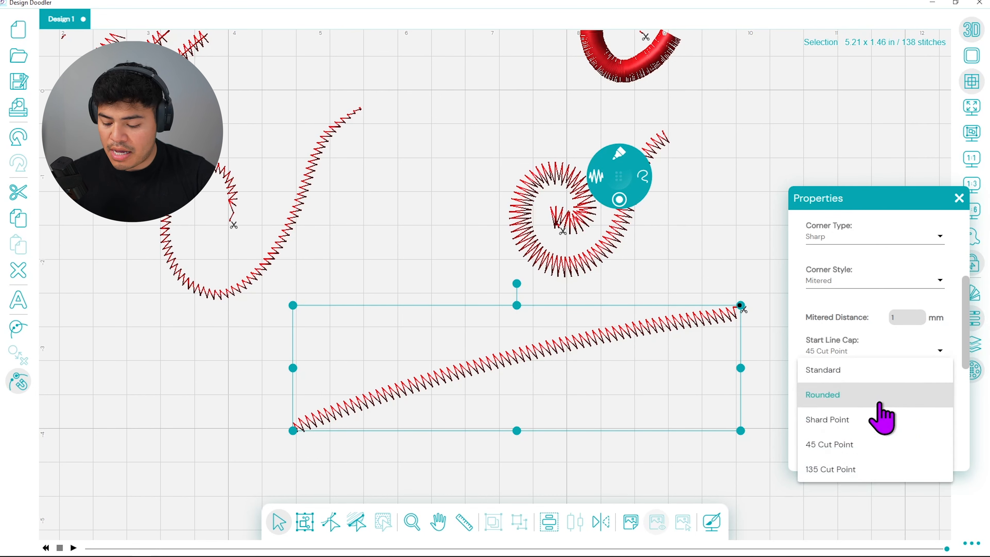
click(866, 469)
click(756, 308)
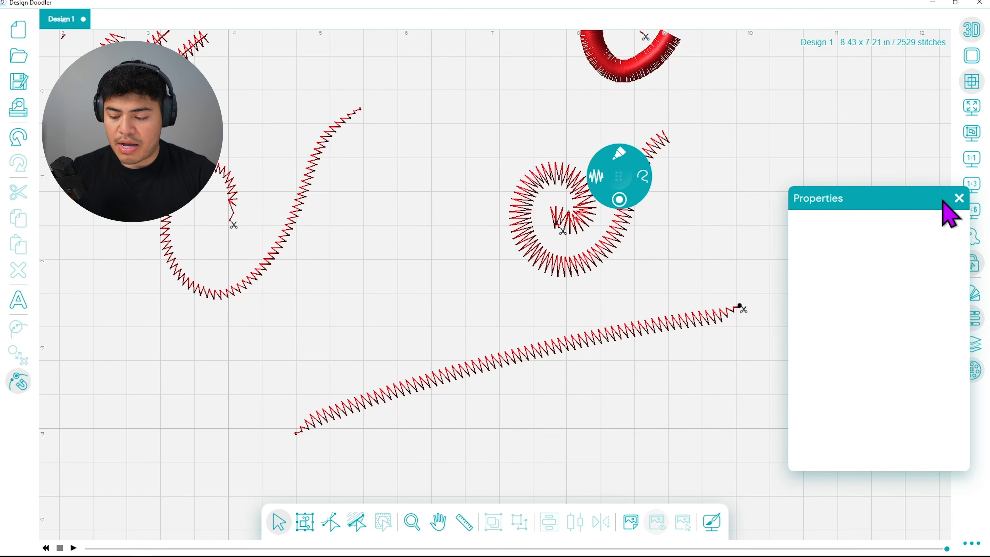
drag(942, 199, 945, 198)
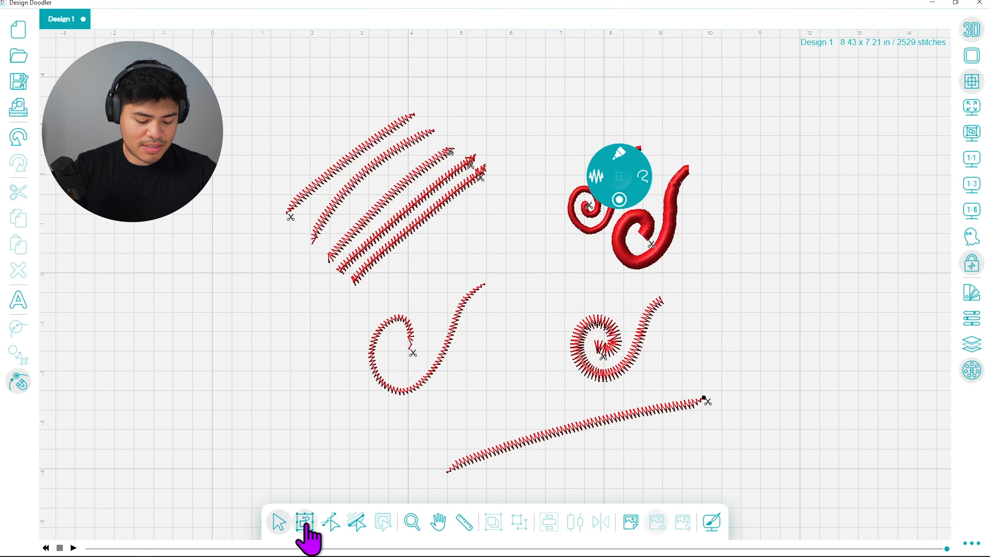
- Select everything in the design and delete it
click(307, 524)
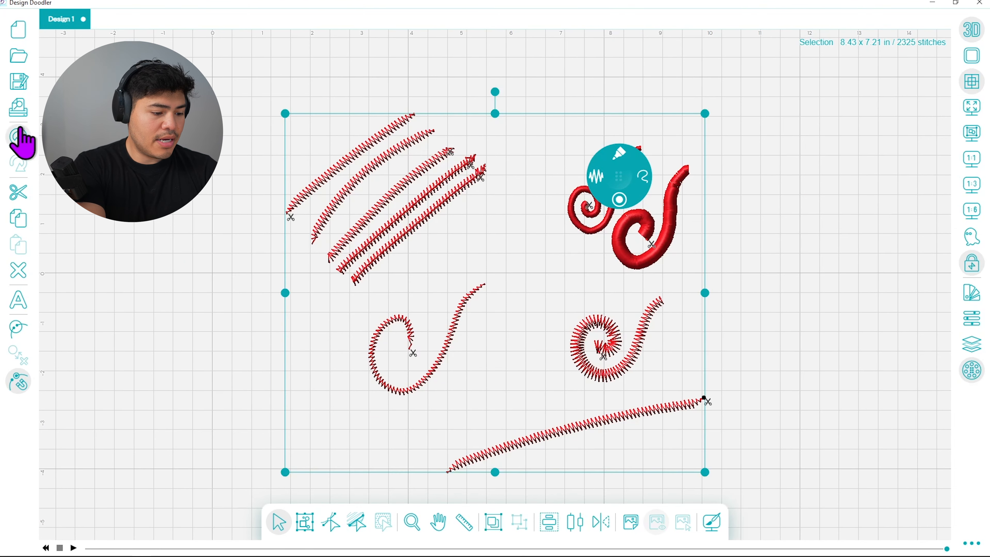
click(18, 218)
click(18, 270)
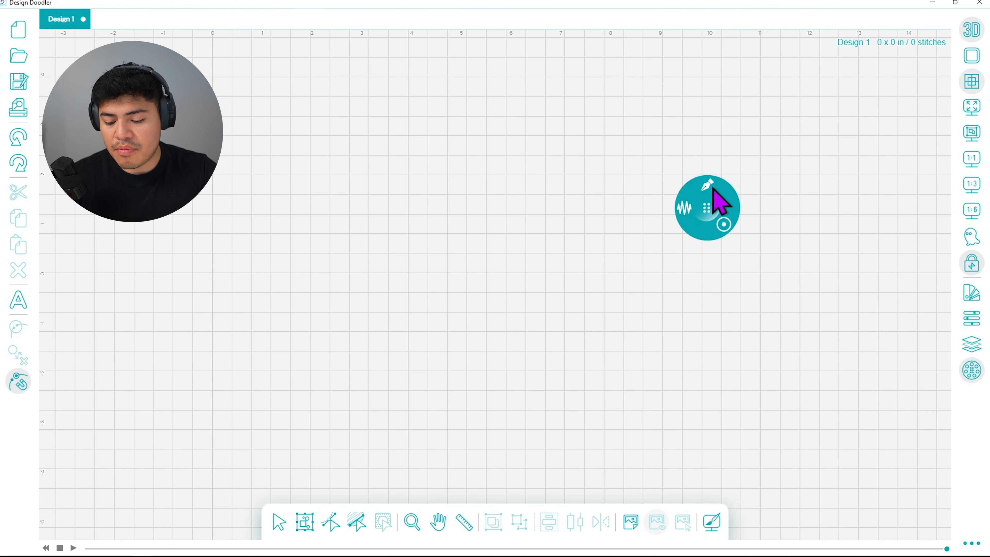
- Set the pen-nib brush's density to 0.6 mm and draw a nearly horizontal line about 5.31 × 0.37 in
click(725, 227)
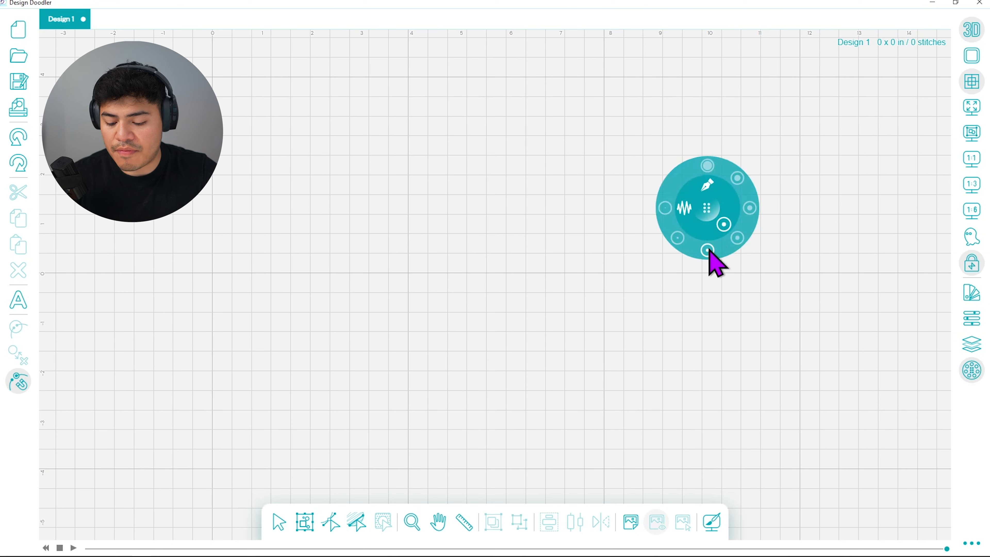
click(686, 214)
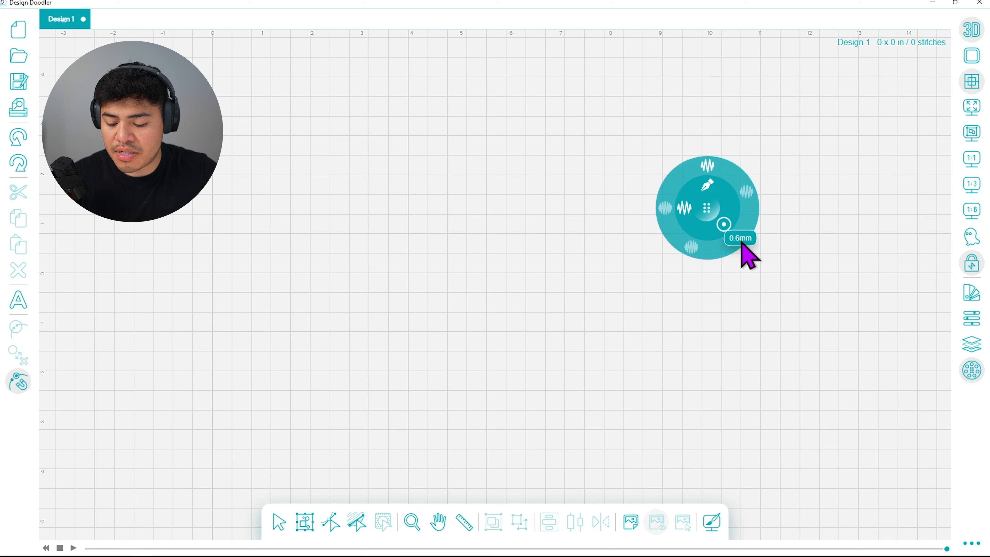
click(739, 240)
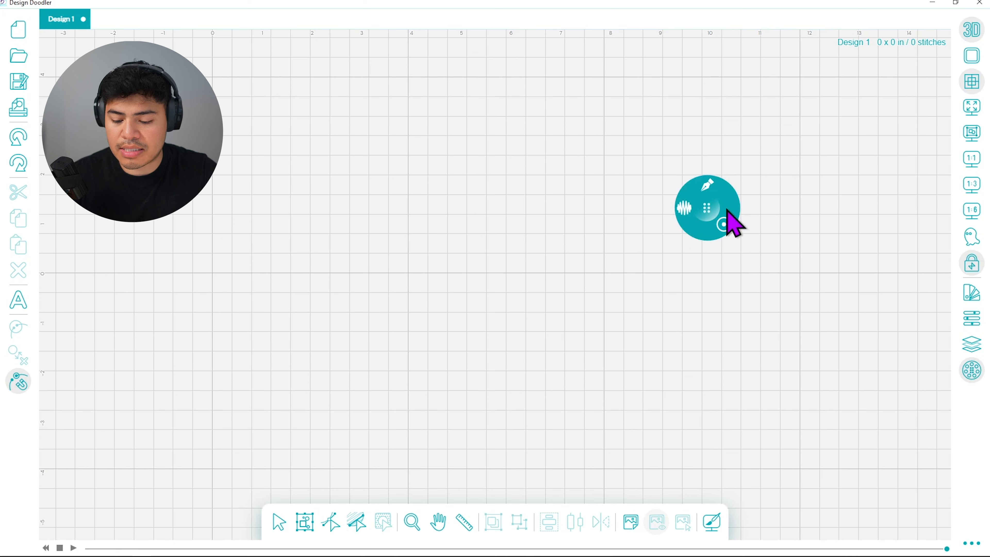
drag(382, 185, 622, 173)
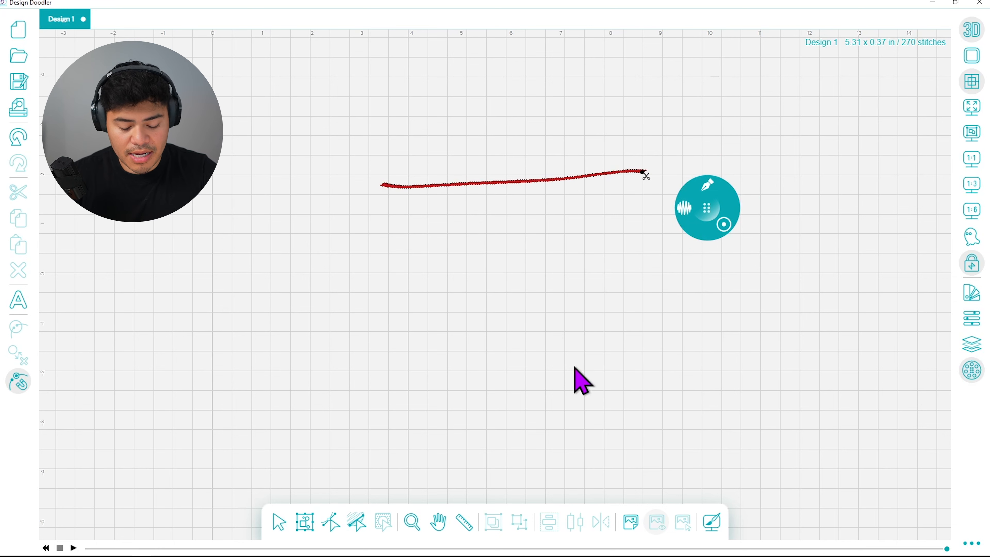
- Draw an arched stroke about 1.38 × 1.01 in and two wavy strokes above the long line, plus one wavy stroke below it
click(972, 185)
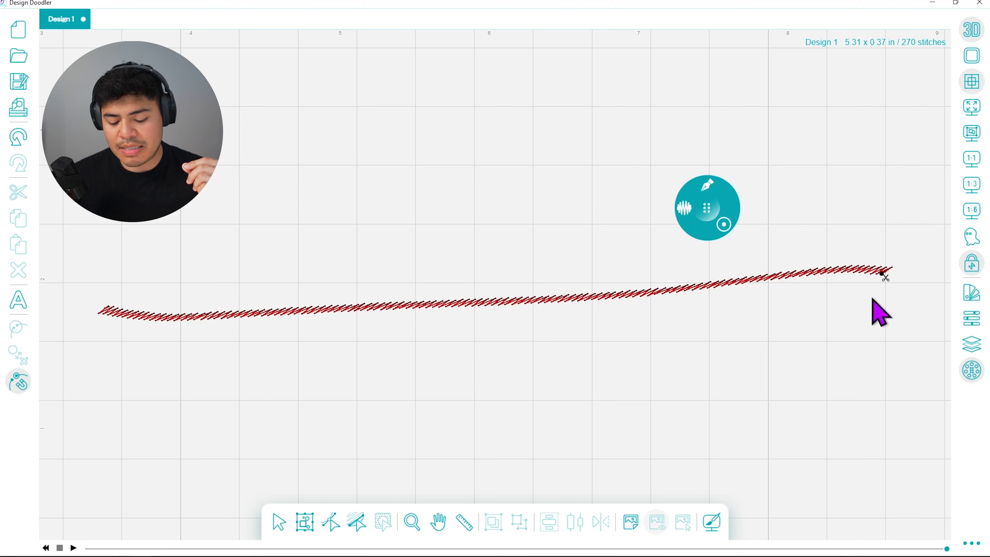
mouse_move(367, 230)
mouse_down()
mouse_move(539, 98)
mouse_move(486, 237)
mouse_up()
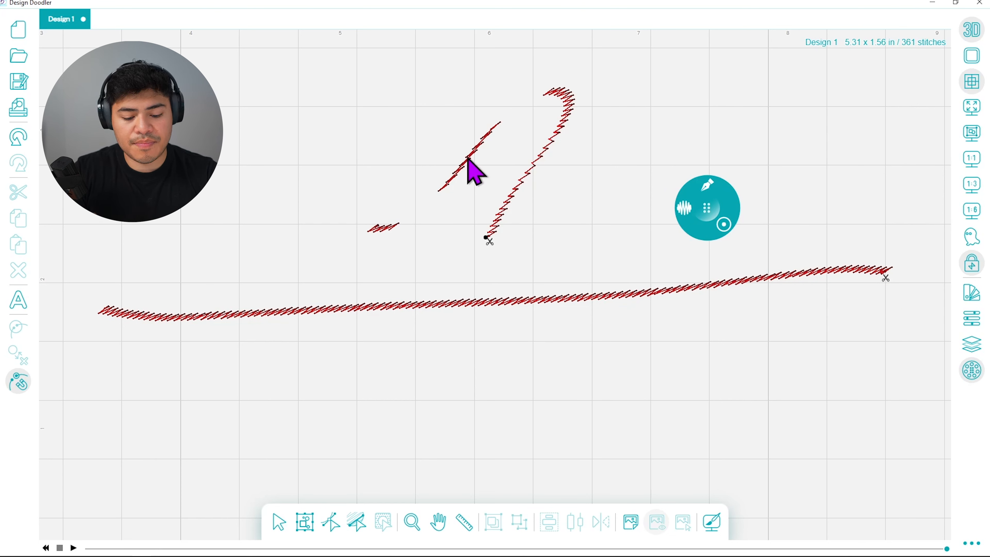
mouse_move(823, 104)
mouse_down()
mouse_move(773, 121)
mouse_move(591, 82)
mouse_up()
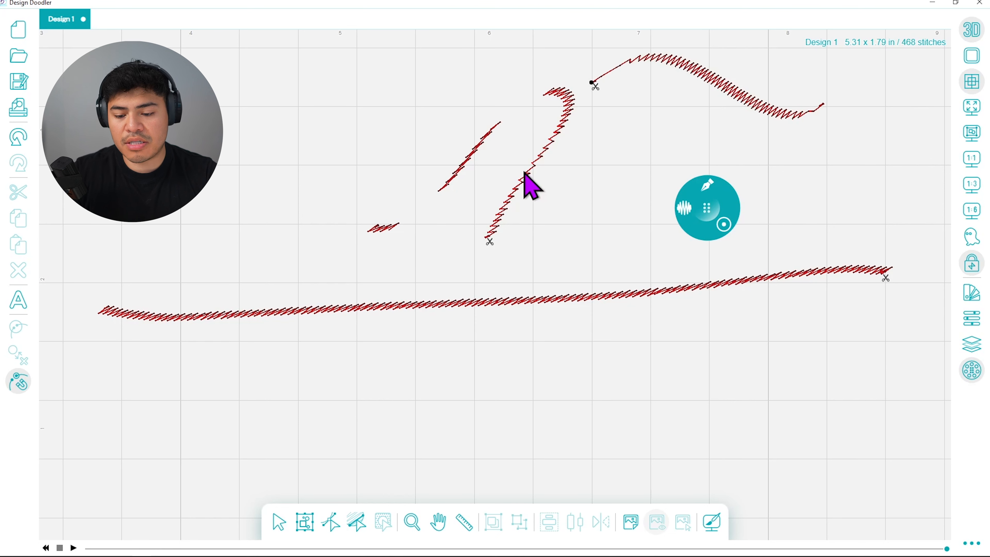
mouse_move(896, 171)
mouse_down()
mouse_move(827, 166)
mouse_move(674, 183)
mouse_up()
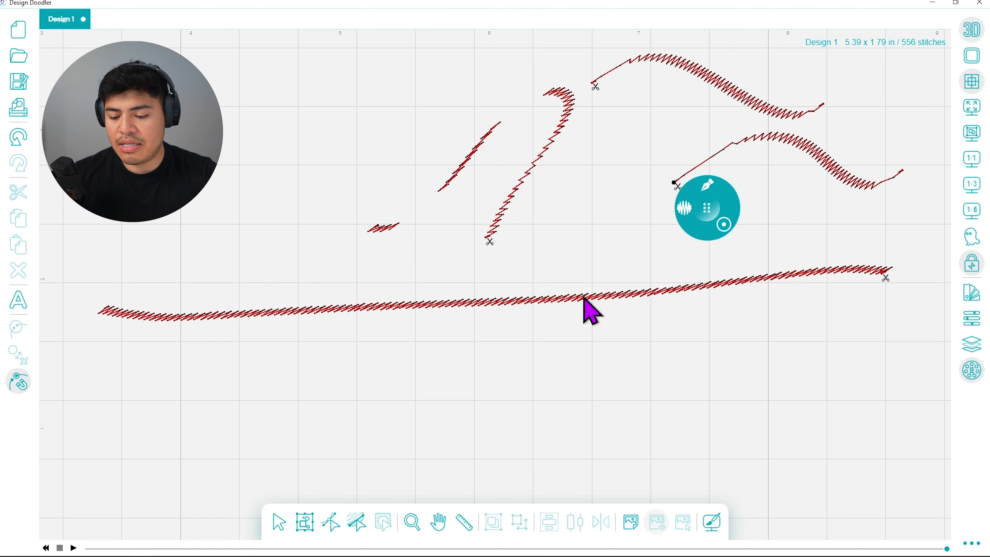
mouse_move(854, 342)
mouse_down()
mouse_move(762, 325)
mouse_move(661, 368)
mouse_up()
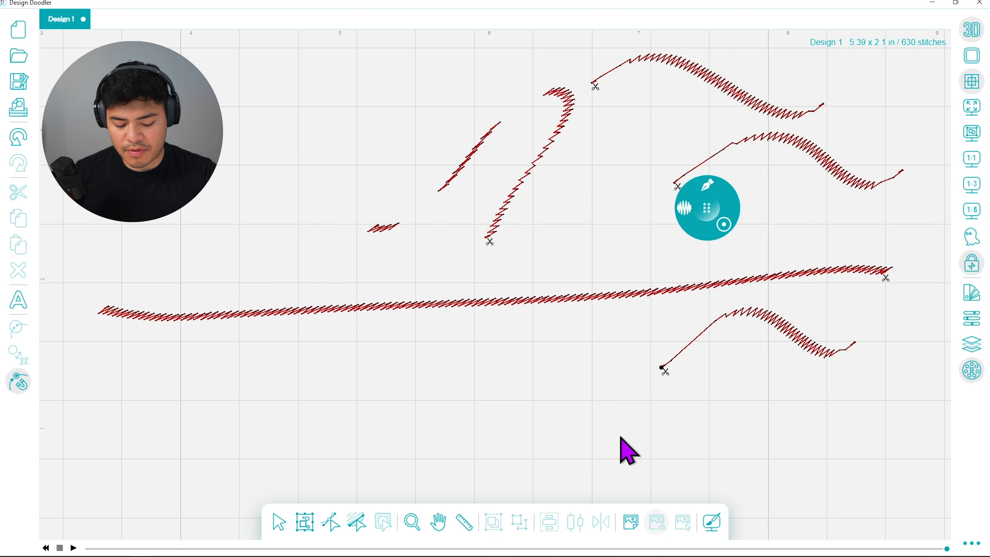
- Move the arched stroke slightly left, try its fixed stitch angle at 0° and set it to 360°
click(279, 521)
click(506, 221)
mouse_move(546, 165)
mouse_down()
mouse_move(506, 190)
mouse_move(497, 171)
mouse_up()
click(972, 319)
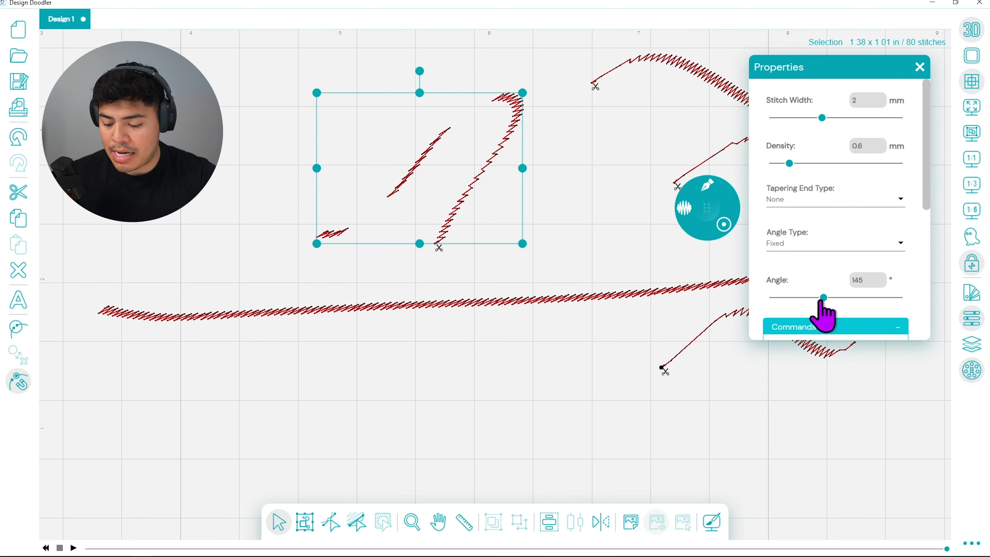
mouse_move(822, 299)
mouse_down()
mouse_move(771, 316)
mouse_move(819, 314)
mouse_move(773, 314)
mouse_up()
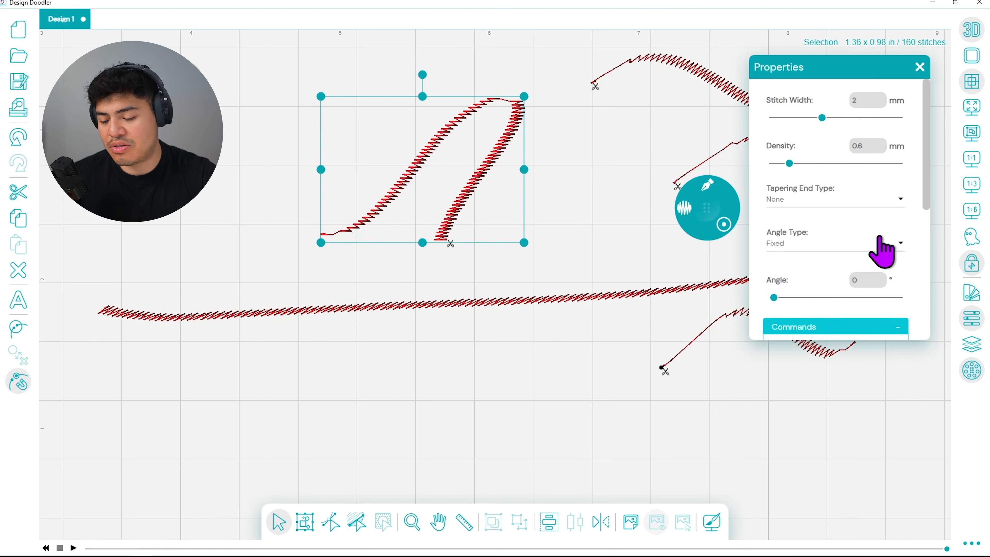
drag(863, 300, 912, 306)
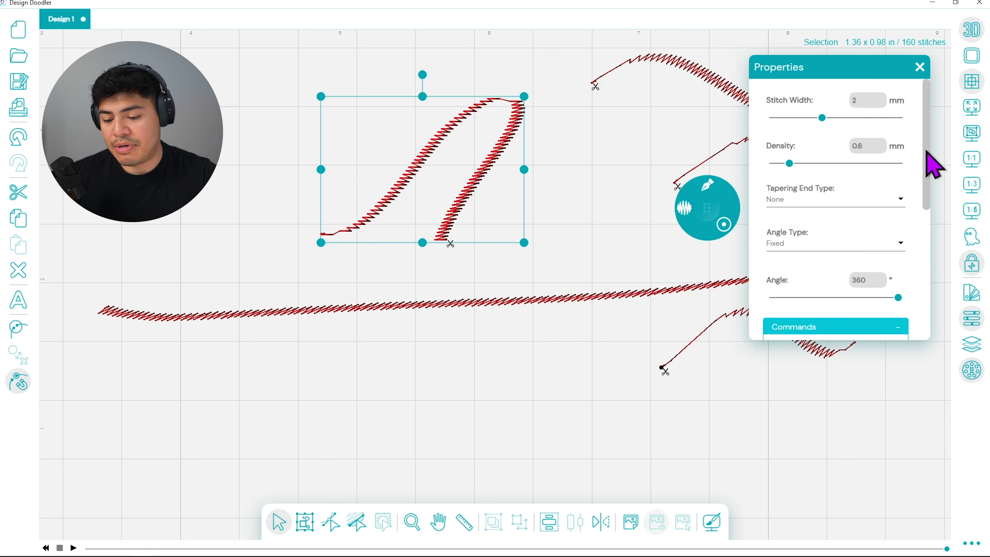
click(919, 67)
- Adjust the fixed stitch angle of the uppermost wavy stroke so its stitches run nearly vertical
click(802, 113)
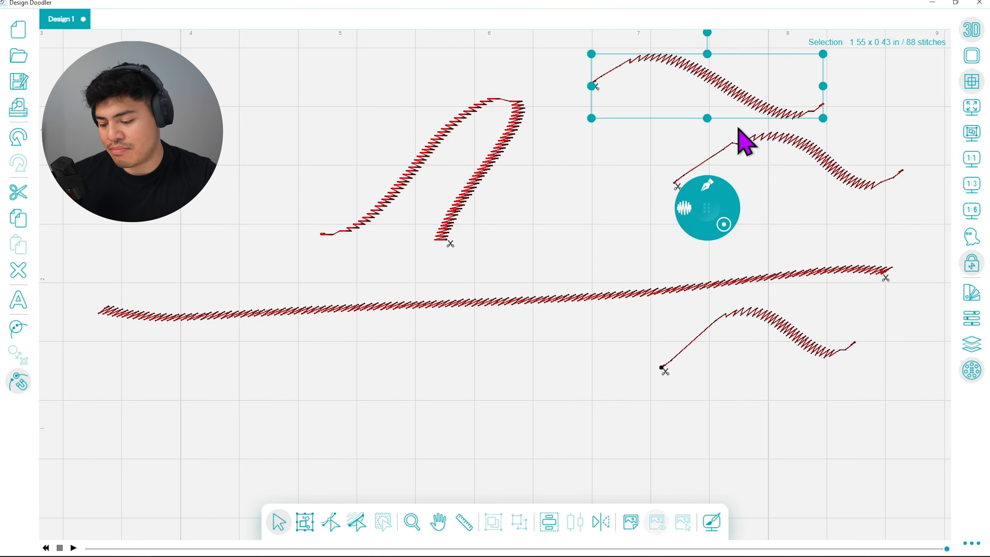
click(971, 318)
mouse_move(822, 299)
mouse_down()
mouse_move(805, 298)
mouse_move(853, 298)
mouse_move(820, 300)
mouse_up()
- Try the Orthogonal angle type on the long line, restore Fixed and adjust the angle until the stitches run nearly vertical
click(707, 286)
click(819, 242)
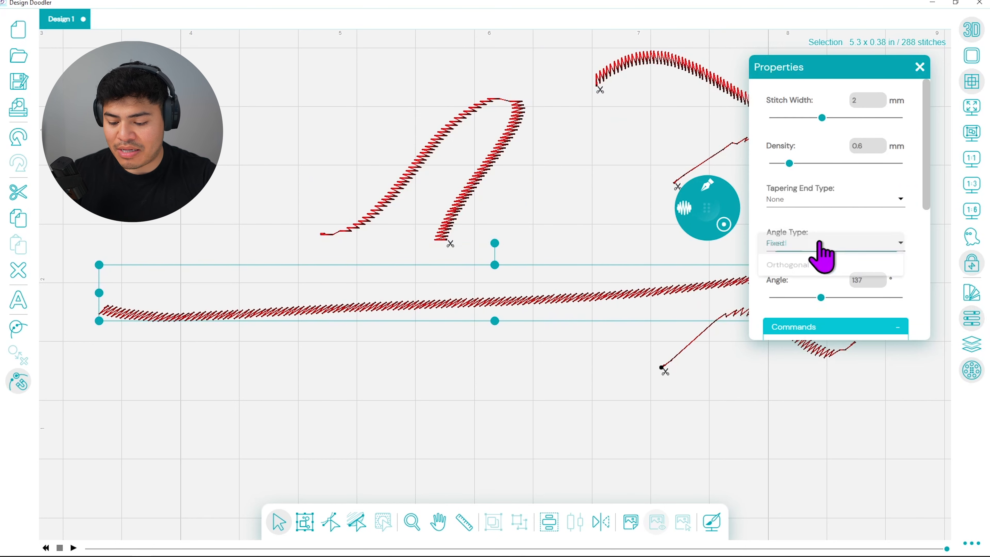
click(830, 266)
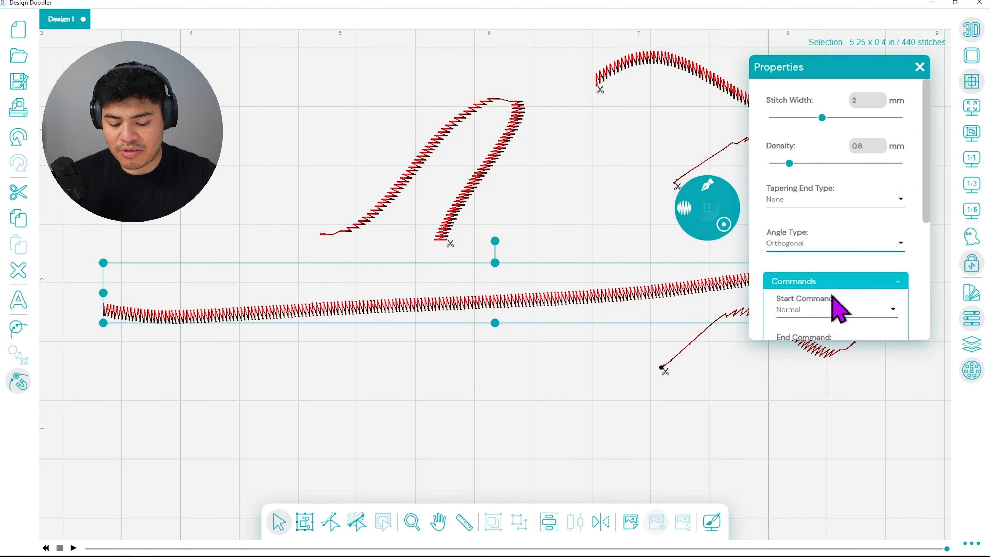
click(814, 243)
click(815, 217)
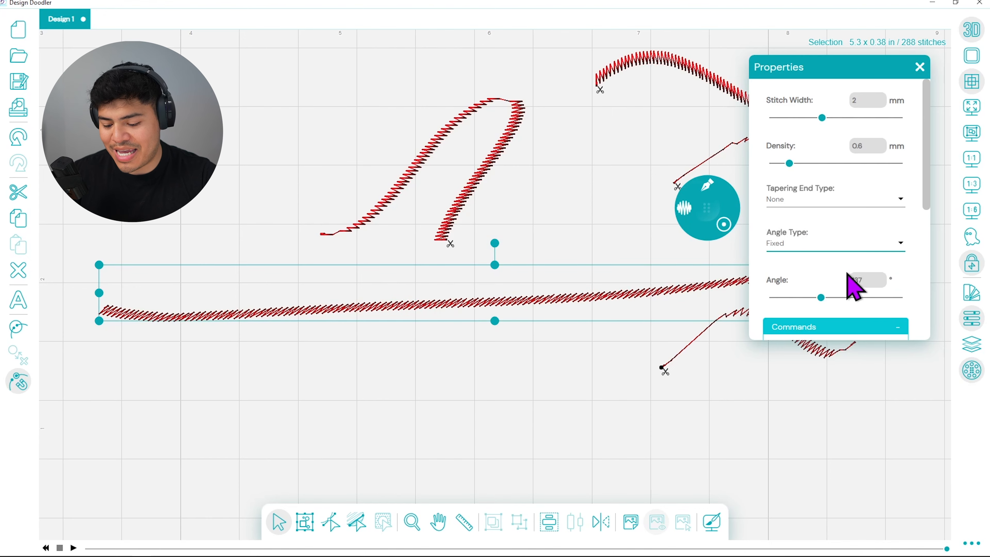
mouse_move(821, 297)
mouse_down()
mouse_move(866, 295)
mouse_move(781, 317)
mouse_move(842, 298)
mouse_move(811, 311)
mouse_up()
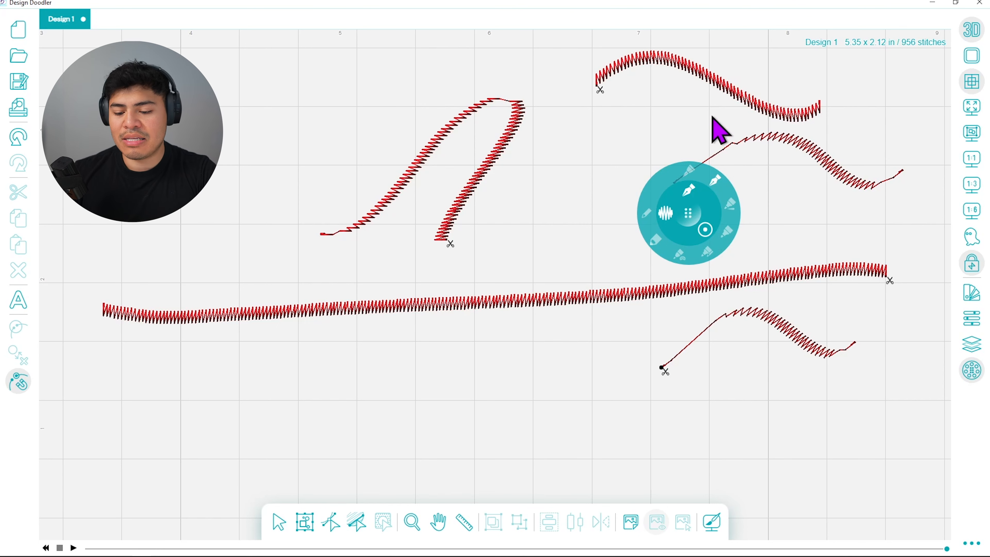
- Delete all strokes from the design and move the drawing tool wheel to the canvas's upper-right area
drag(705, 230, 672, 265)
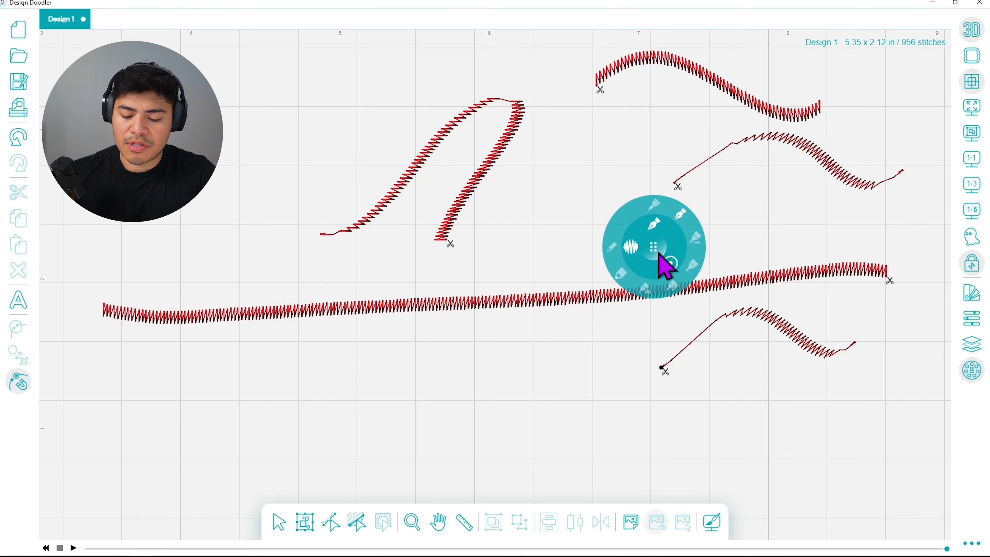
drag(655, 249, 578, 194)
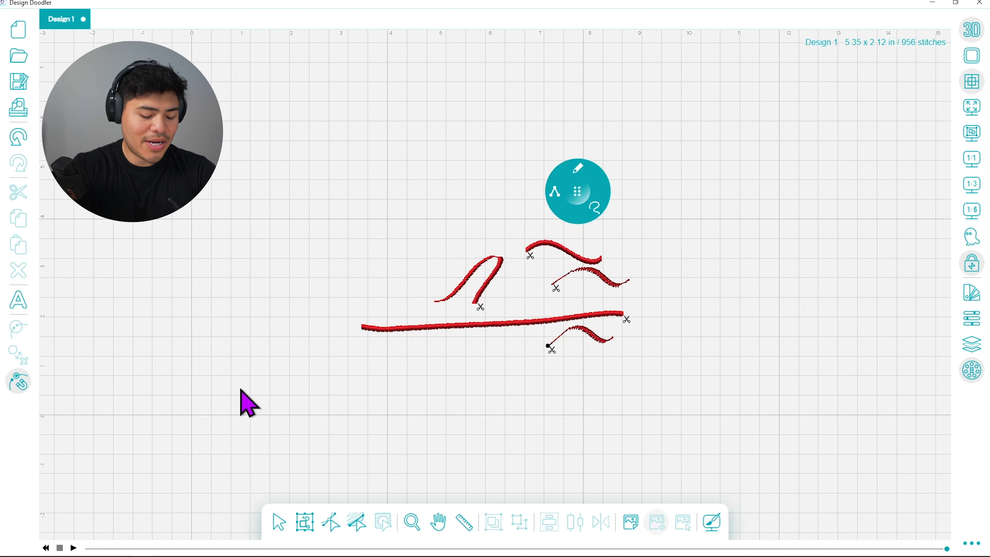
click(300, 515)
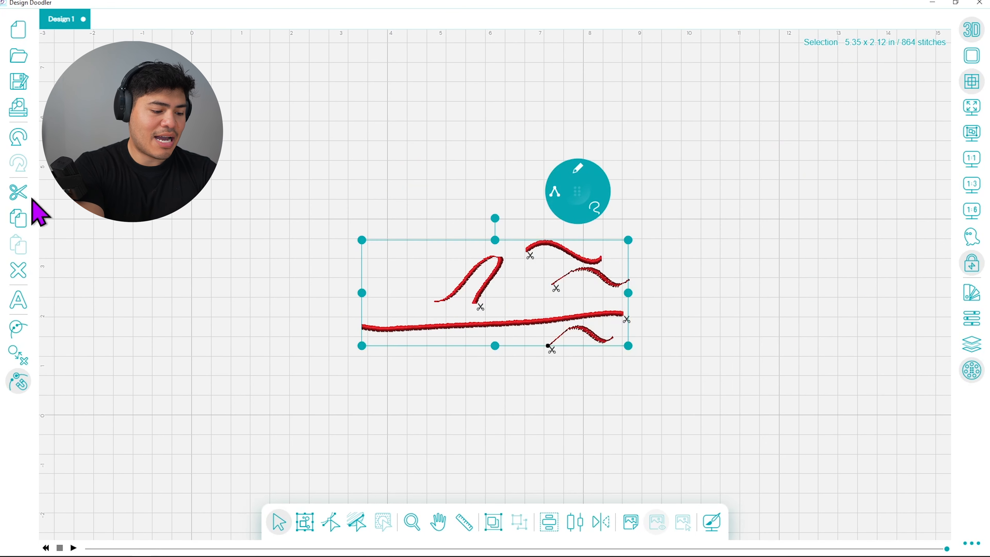
click(18, 270)
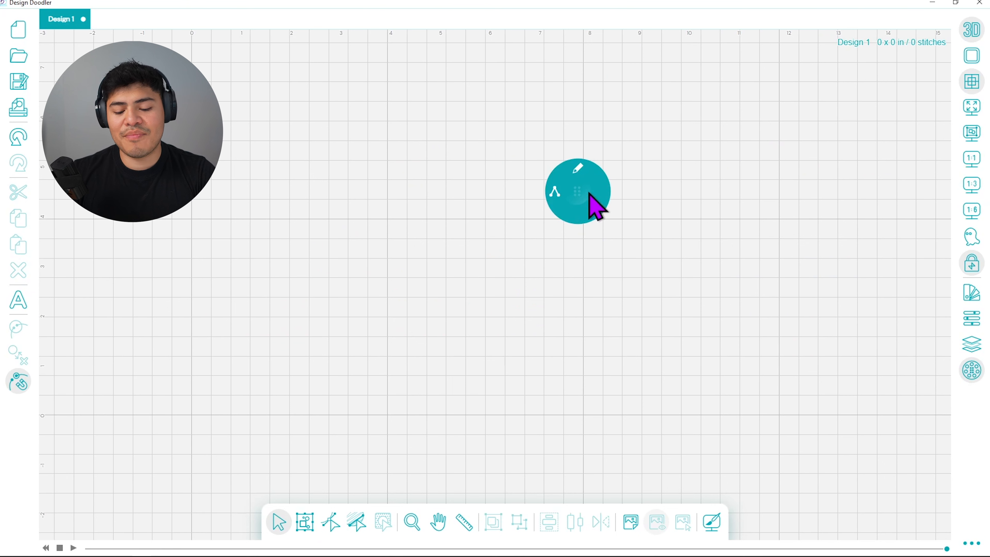
drag(589, 193, 779, 143)
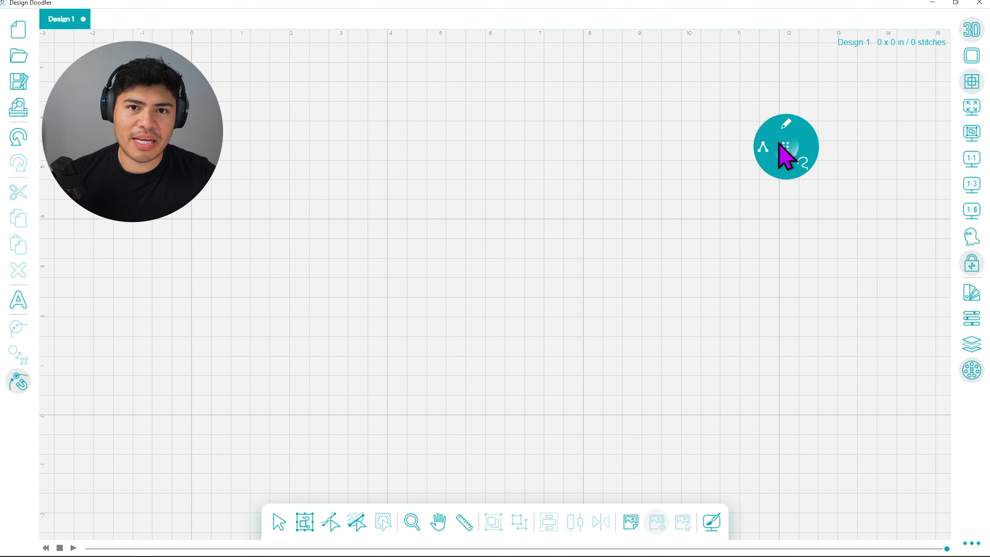